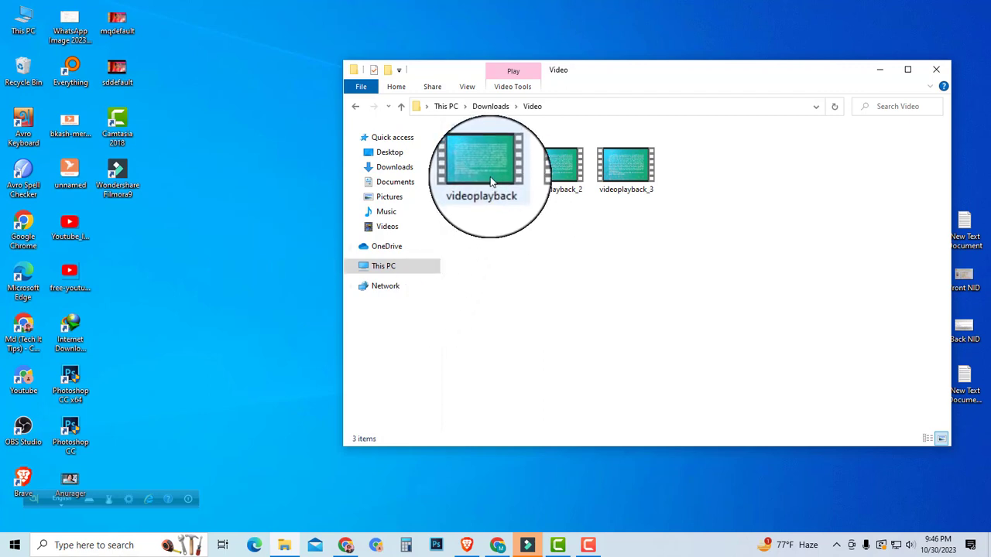
Step: Switch to Filmora and import the videoplayback file from the Downloads Video folder into the project media
{"action": "mouse_move", "coordinate": [488, 170]}
{"action": "left_mouse_down"}
{"action": "mouse_move", "coordinate": [491, 255]}
{"action": "mouse_move", "coordinate": [524, 177]}
{"action": "mouse_move", "coordinate": [496, 166]}
{"action": "left_mouse_up"}
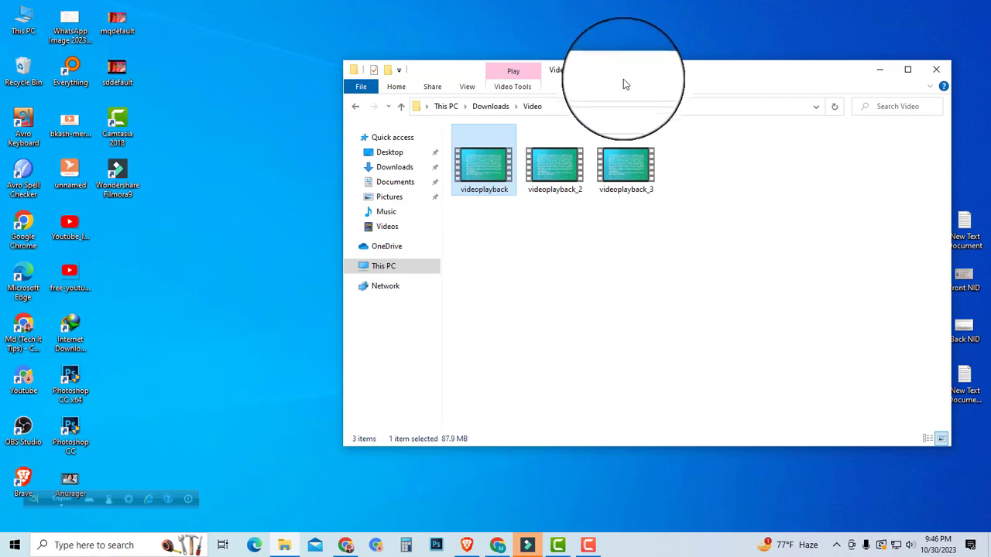
{"action": "left_click_drag", "start_coordinate": [625, 81], "coordinate": [744, 118]}
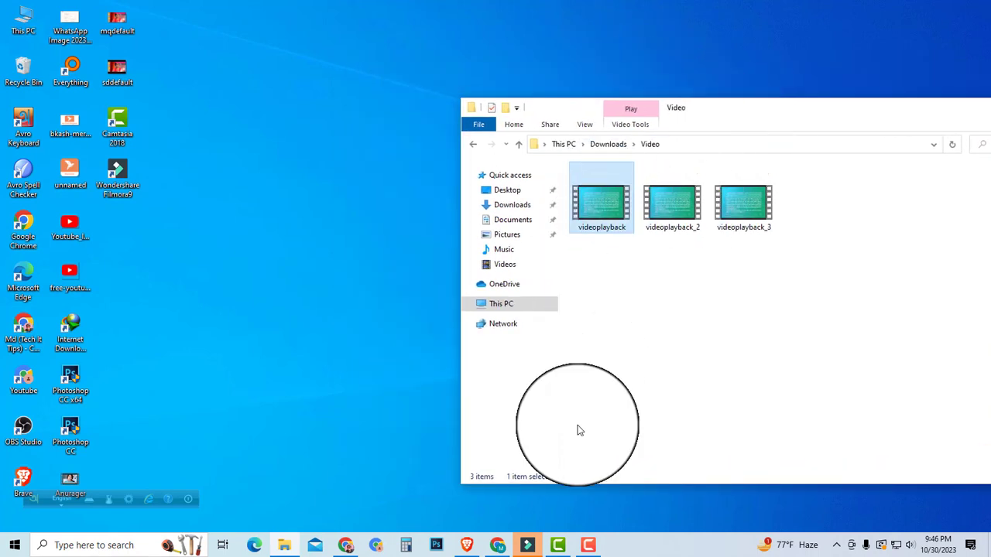
{"action": "left_click", "coordinate": [525, 533]}
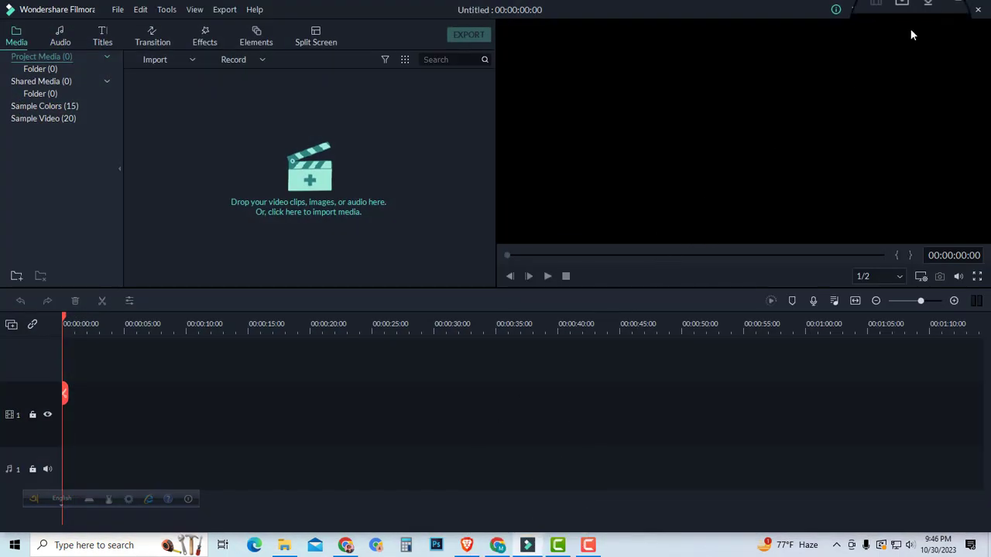
{"action": "left_click", "coordinate": [943, 16]}
{"action": "left_click_drag", "start_coordinate": [583, 228], "coordinate": [306, 201]}
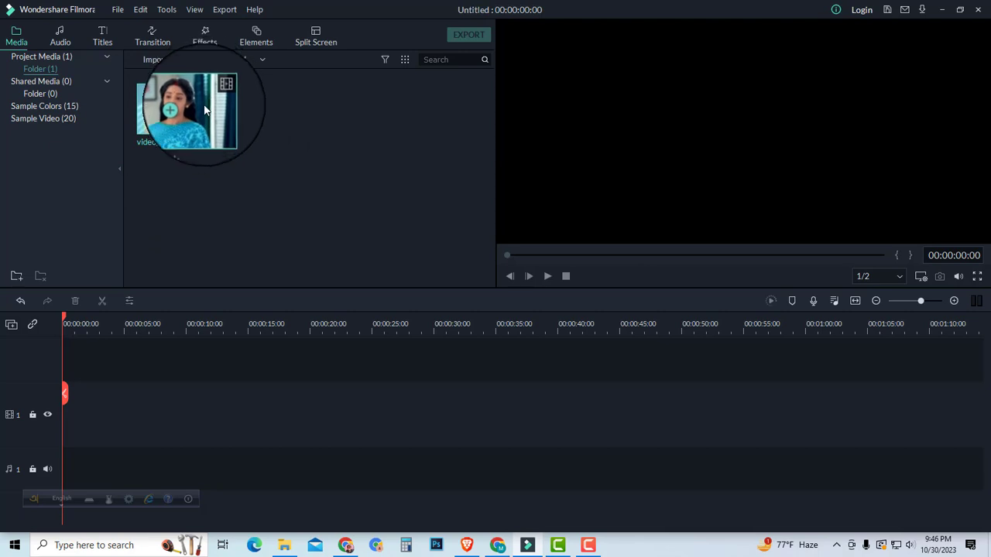
Step: Place the videoplayback clip at the start of video track 1, keeping the 1920 x 1080 25fps project settings, and move the floating keyboard toolbar off the timeline
{"action": "left_click_drag", "start_coordinate": [199, 89], "coordinate": [63, 426]}
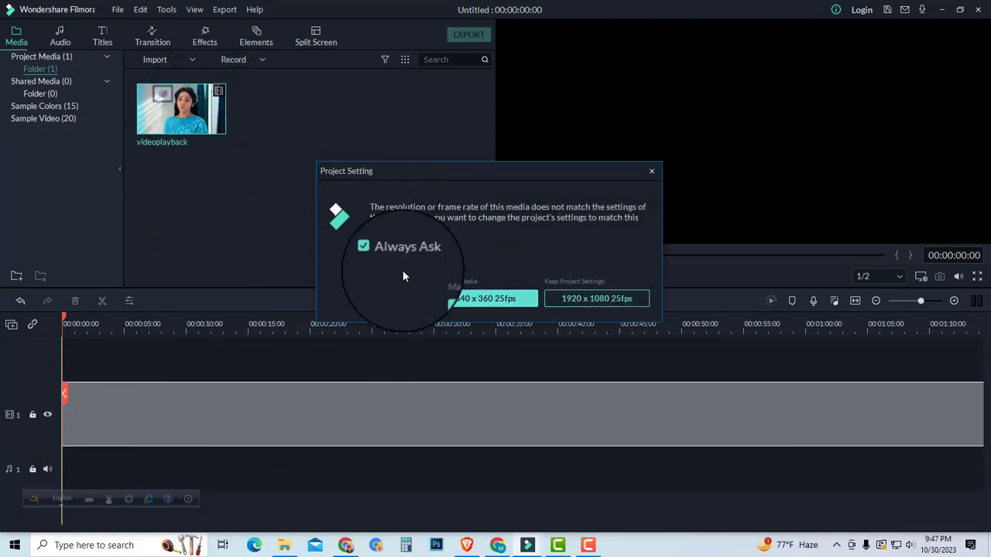
{"action": "left_click", "coordinate": [594, 298]}
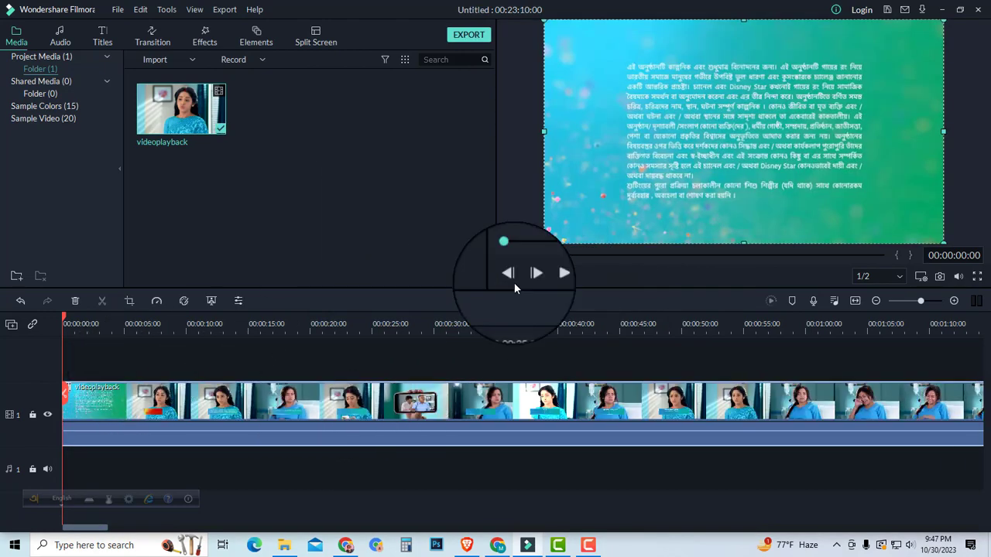
{"action": "left_click_drag", "start_coordinate": [921, 302], "coordinate": [902, 303]}
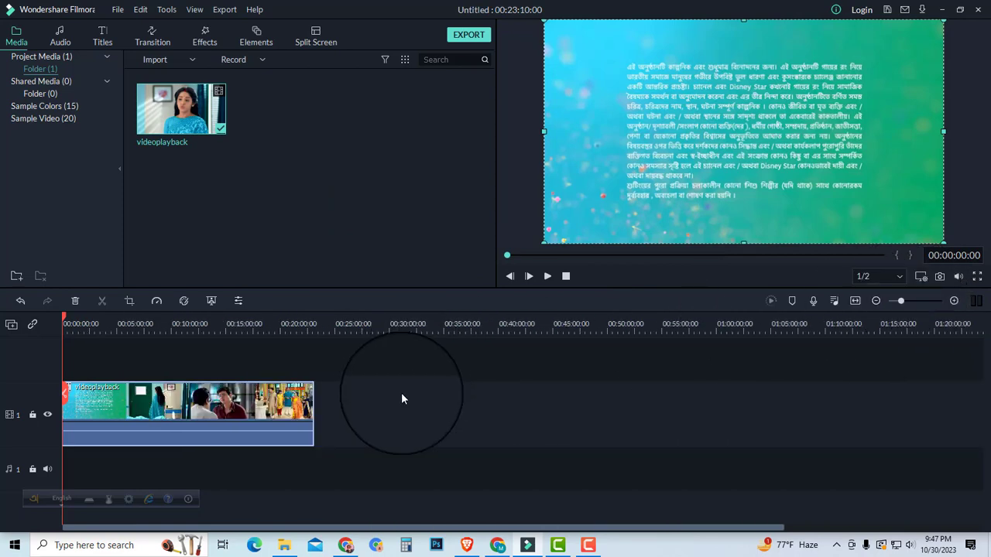
{"action": "mouse_move", "coordinate": [32, 498]}
{"action": "left_mouse_down"}
{"action": "mouse_move", "coordinate": [793, 116]}
{"action": "mouse_move", "coordinate": [738, 7]}
{"action": "mouse_move", "coordinate": [358, 8]}
{"action": "left_mouse_up"}
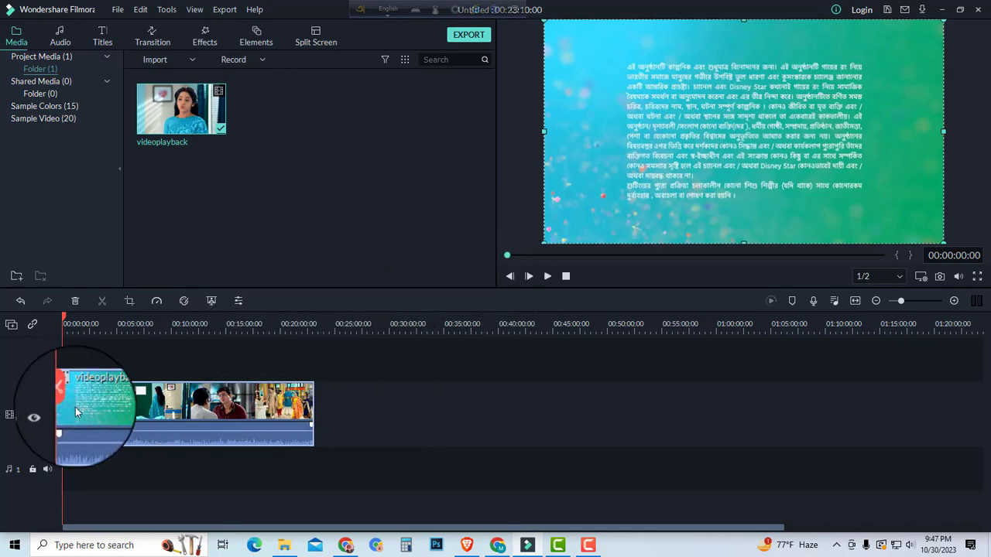
Step: Split the clip at about 00:00:13:11 and delete the opening disclaimer section before the cut
{"action": "left_click_drag", "start_coordinate": [66, 397], "coordinate": [6, 409]}
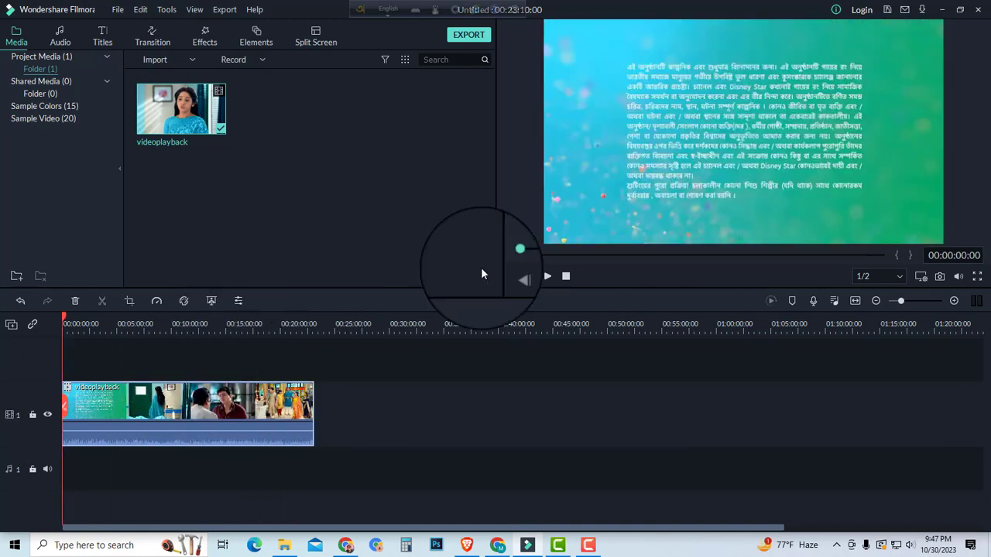
{"action": "left_click_drag", "start_coordinate": [900, 301], "coordinate": [911, 301]}
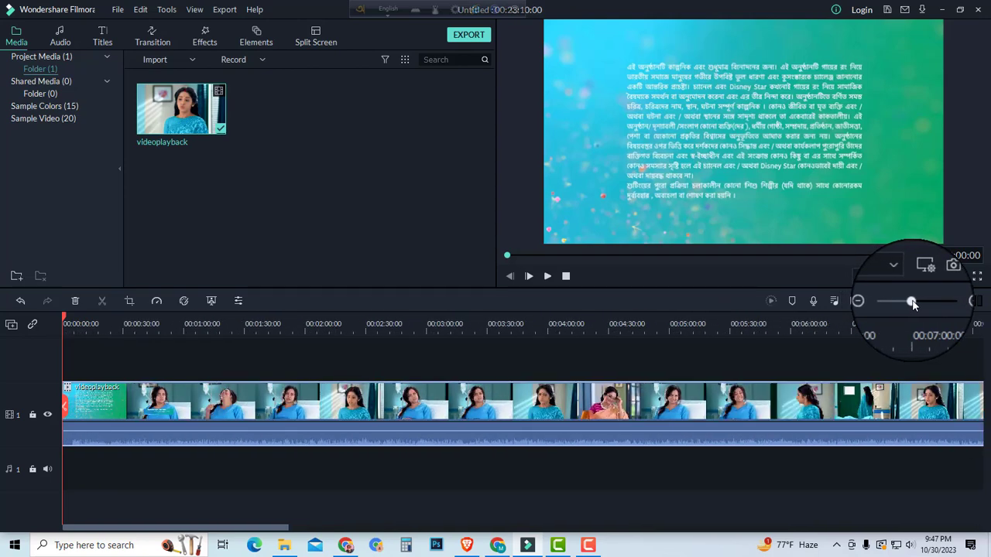
{"action": "left_click", "coordinate": [73, 407]}
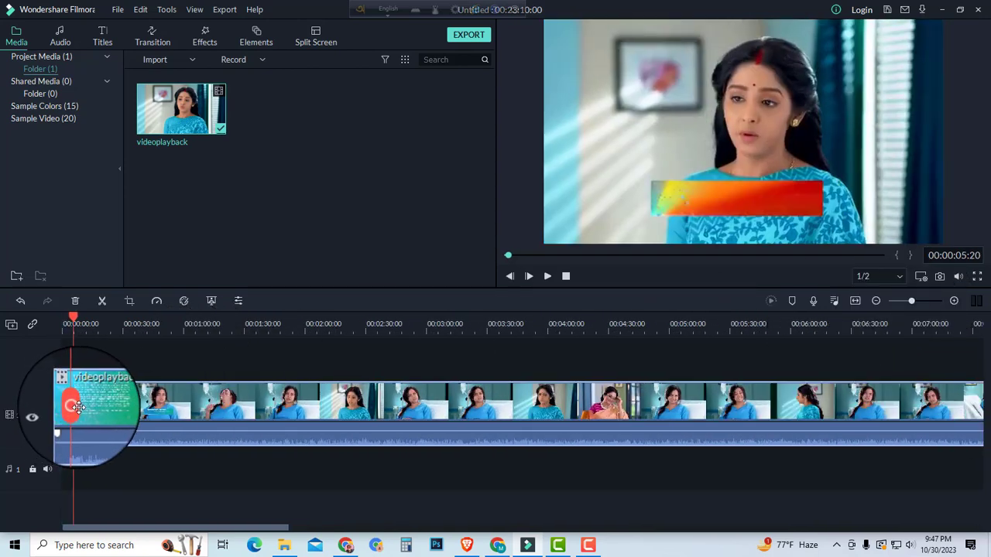
{"action": "left_click_drag", "start_coordinate": [78, 408], "coordinate": [92, 408]}
{"action": "left_click", "coordinate": [86, 408]}
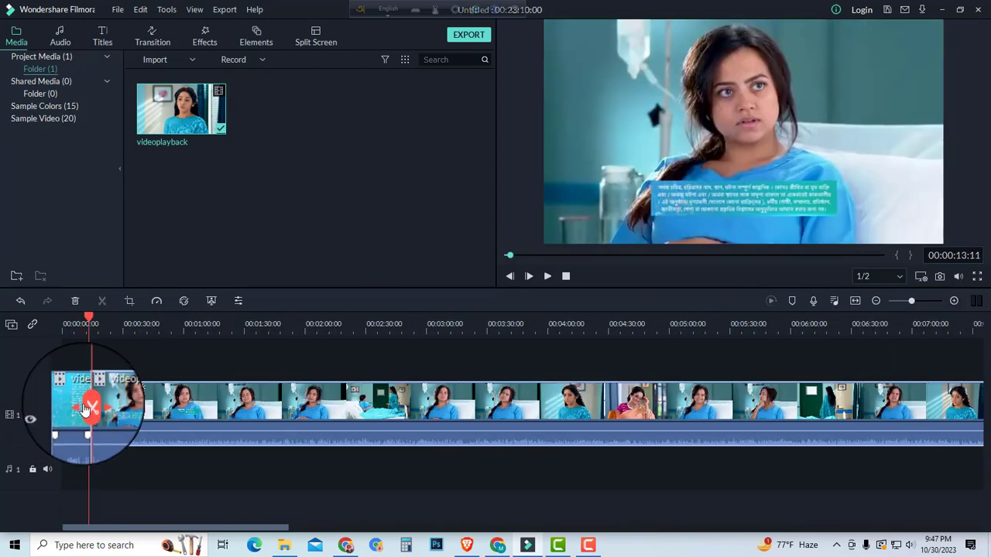
{"action": "left_click", "coordinate": [78, 403]}
{"action": "key", "text": "Delete"}
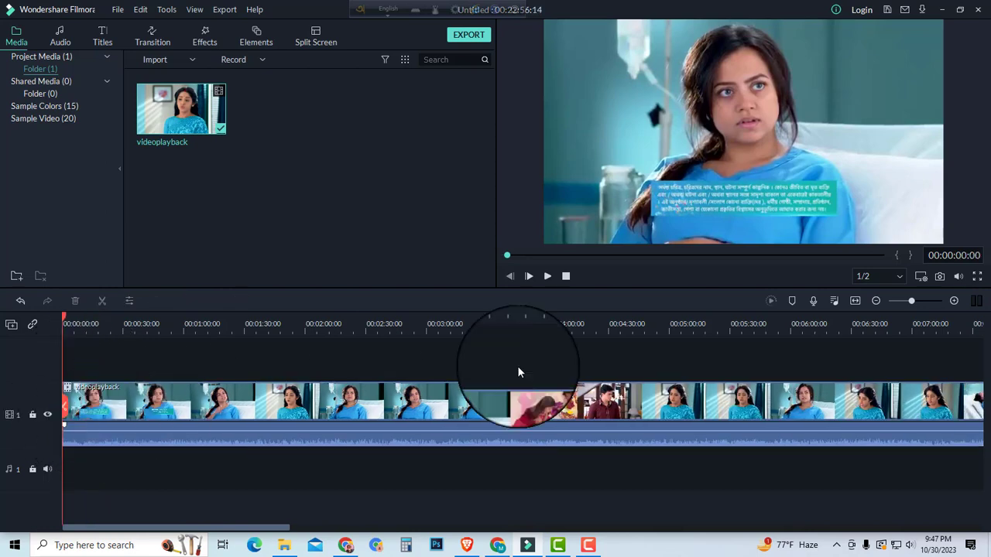
Step: Split the clip near its end at about 00:21:57:16 and delete the remaining end section
{"action": "left_click_drag", "start_coordinate": [918, 302], "coordinate": [896, 301]}
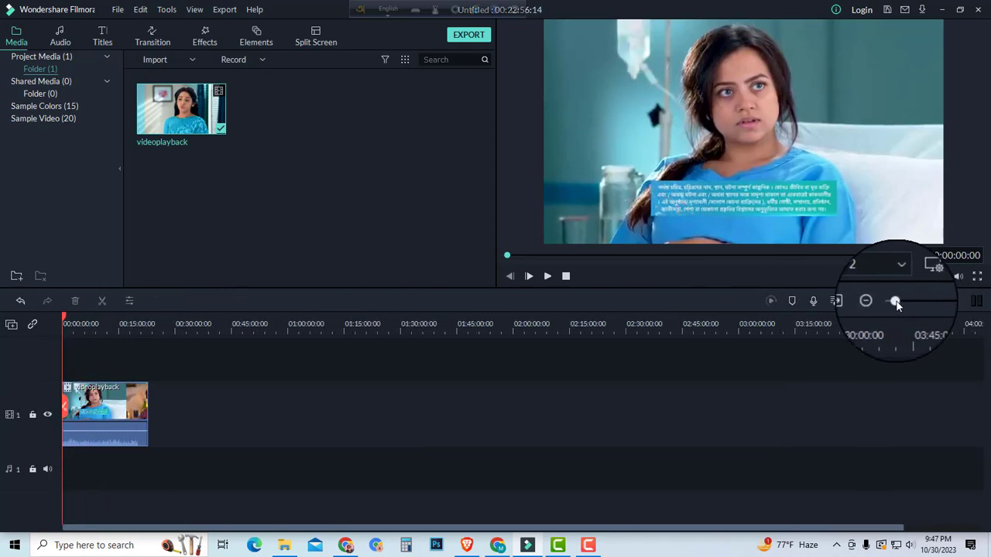
{"action": "left_click_drag", "start_coordinate": [70, 415], "coordinate": [202, 419]}
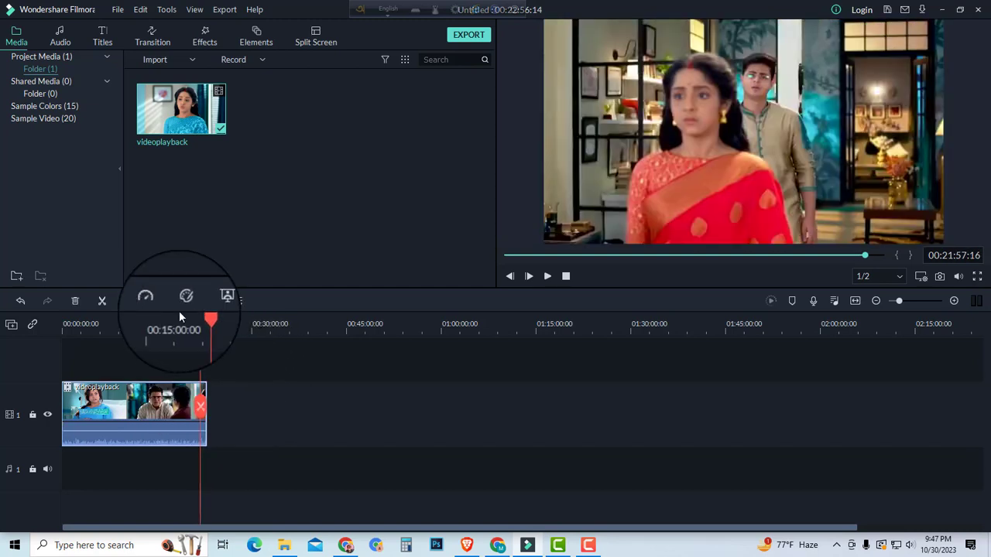
{"action": "left_click", "coordinate": [103, 302]}
{"action": "left_click_drag", "start_coordinate": [227, 370], "coordinate": [206, 449]}
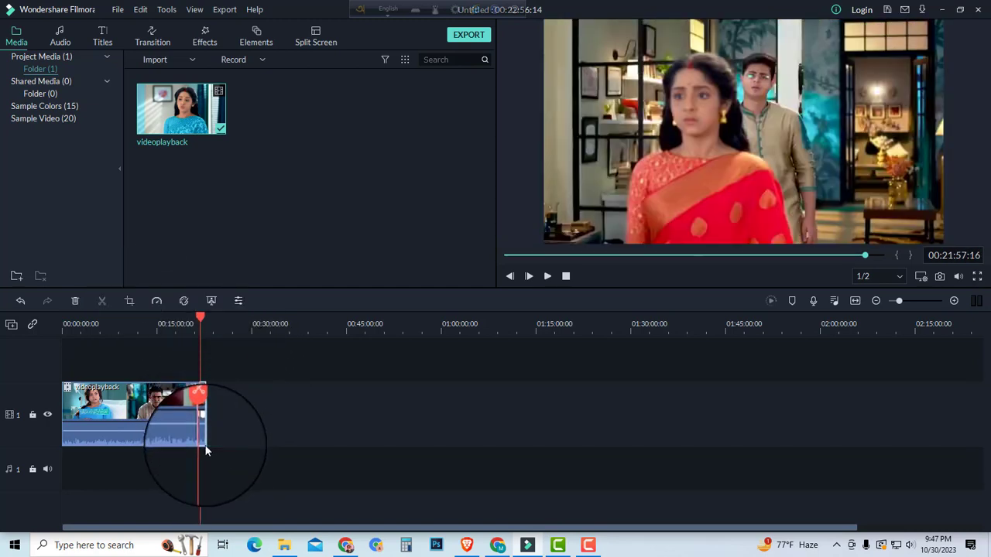
{"action": "key", "text": "Delete"}
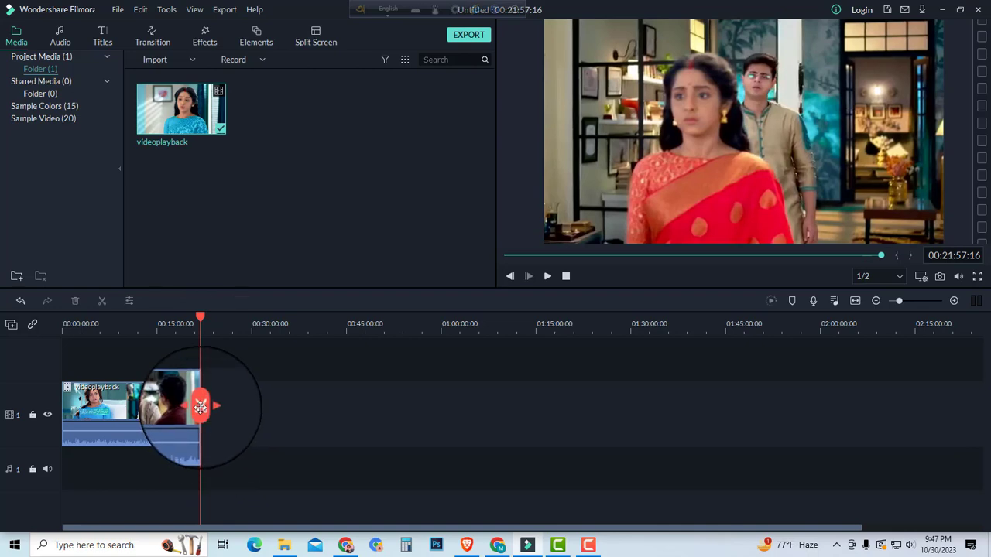
Step: Enlarge the preview area and mirror the clip horizontally by resizing it past its opposite side until it fills the frame
{"action": "left_click", "coordinate": [85, 411]}
{"action": "left_click", "coordinate": [62, 411]}
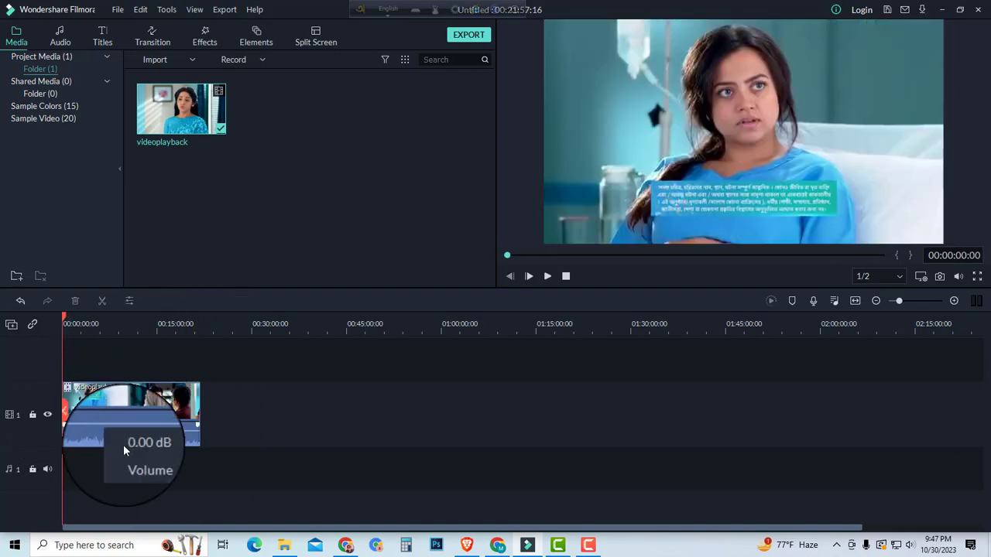
{"action": "left_click", "coordinate": [192, 410]}
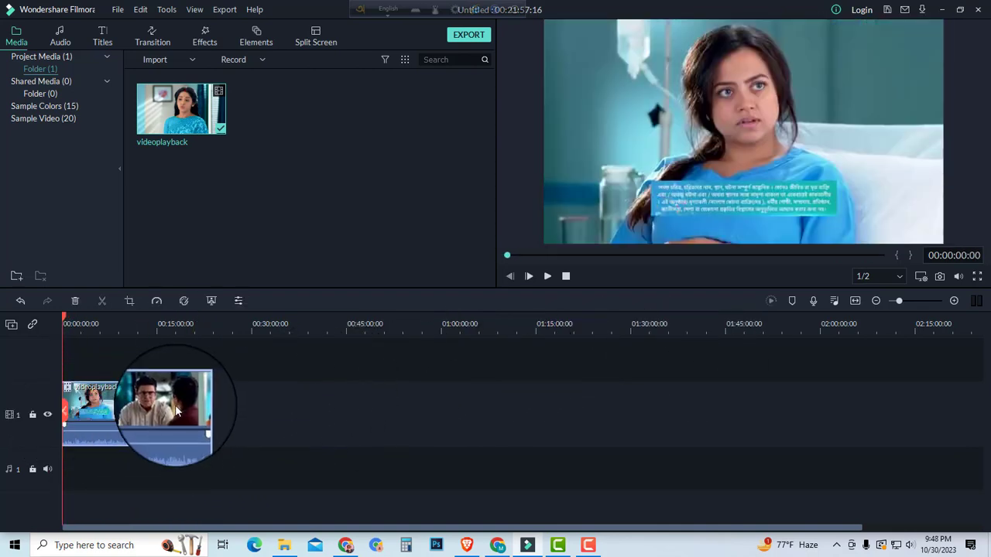
{"action": "left_click", "coordinate": [668, 123]}
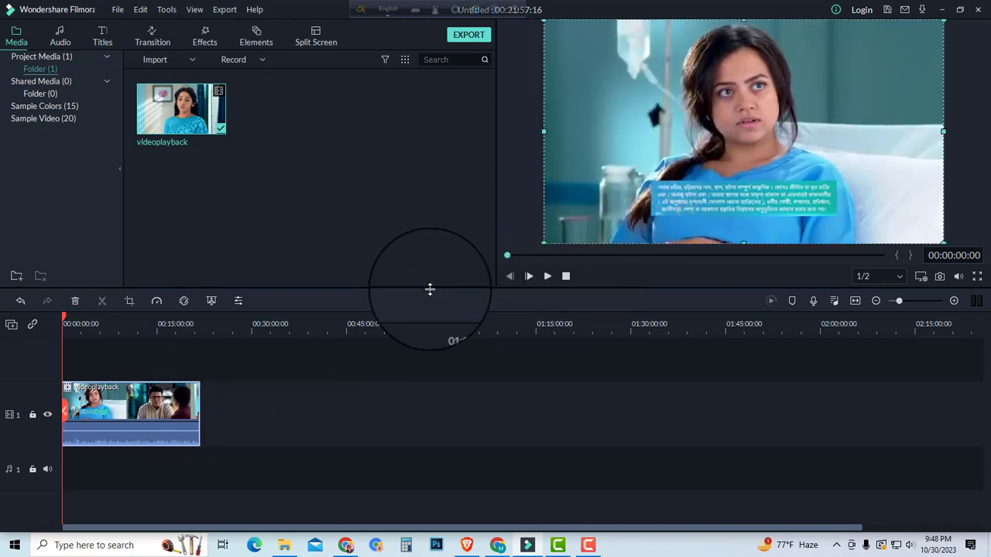
{"action": "left_click_drag", "start_coordinate": [430, 289], "coordinate": [430, 332]}
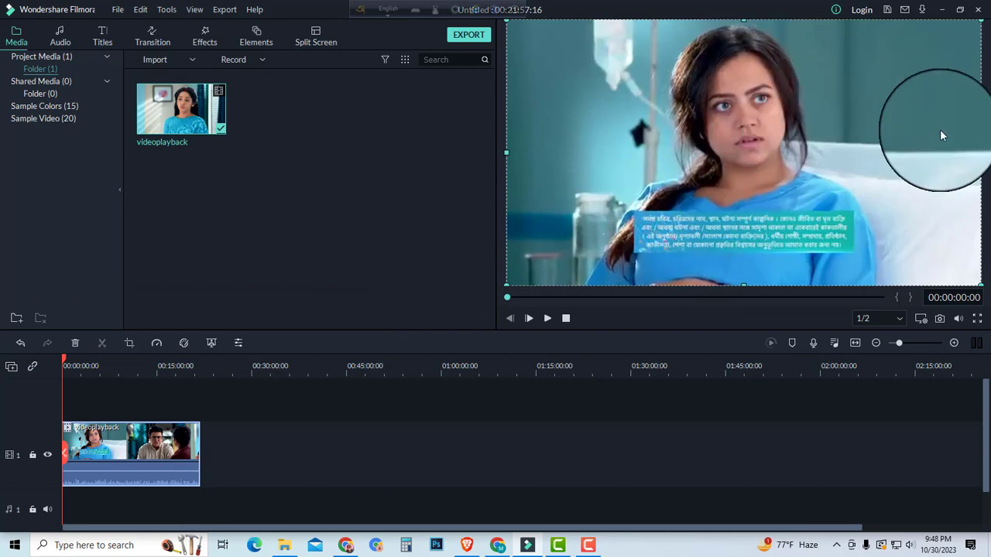
{"action": "mouse_move", "coordinate": [980, 153]}
{"action": "left_mouse_down"}
{"action": "mouse_move", "coordinate": [508, 152]}
{"action": "mouse_move", "coordinate": [980, 153]}
{"action": "left_mouse_up"}
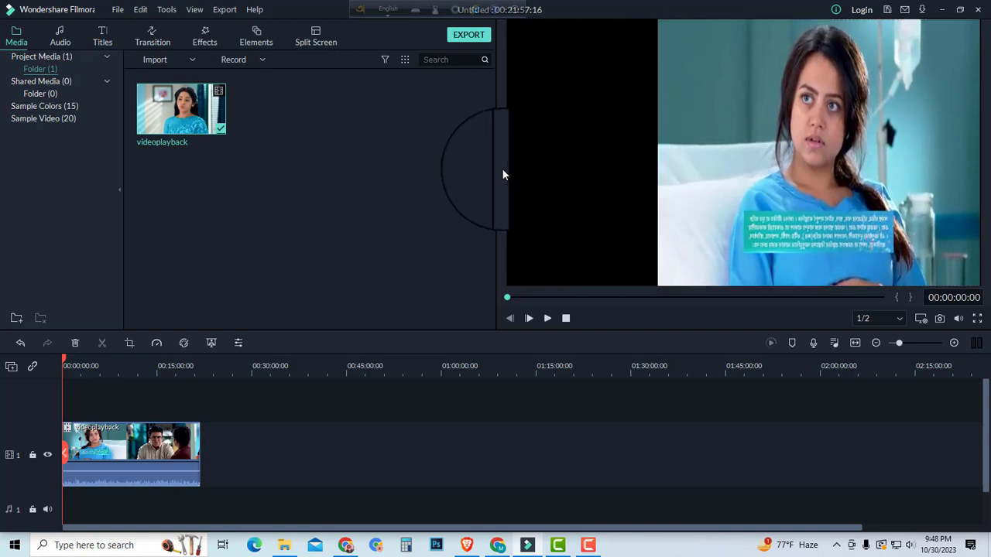
{"action": "left_click_drag", "start_coordinate": [658, 152], "coordinate": [503, 157]}
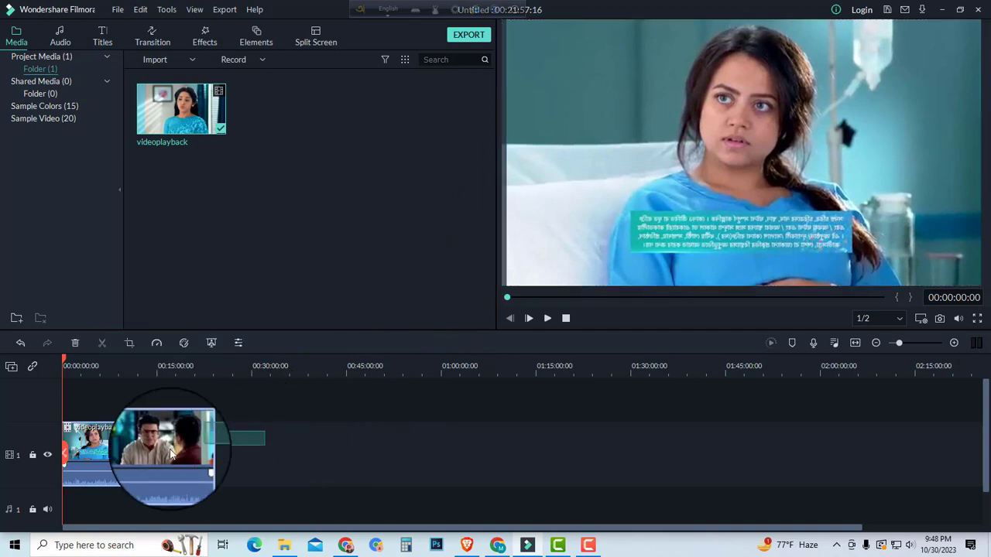
Step: Crop the clip at a 16:9 ratio to about 530 x 298 around the middle of the picture, checking the framing at several moments
{"action": "left_click", "coordinate": [129, 344]}
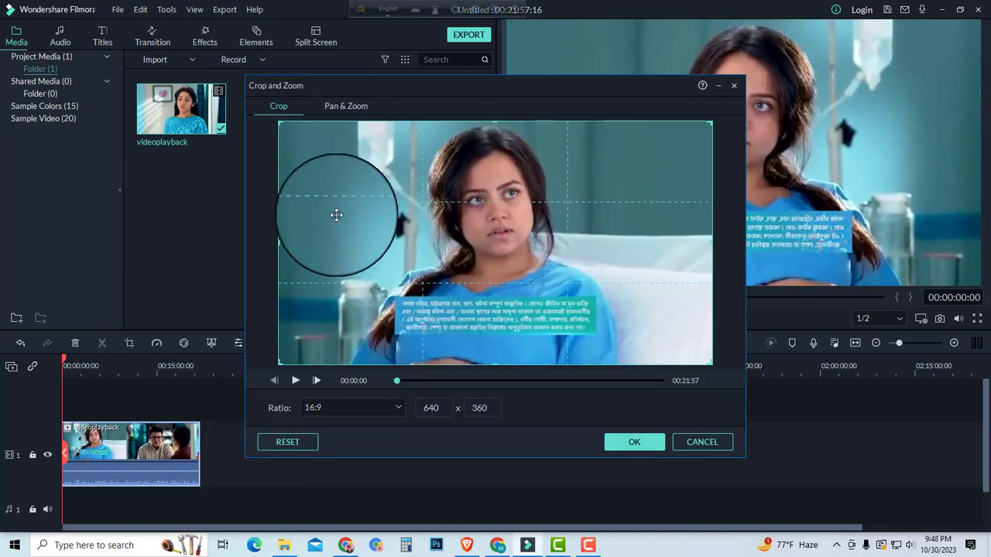
{"action": "left_click_drag", "start_coordinate": [281, 124], "coordinate": [301, 134]}
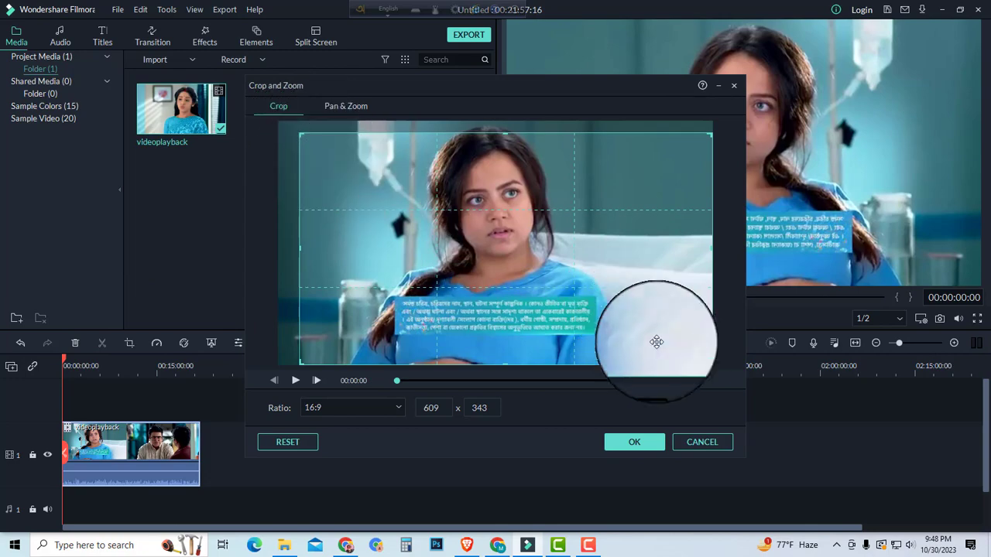
{"action": "left_click_drag", "start_coordinate": [707, 360], "coordinate": [683, 349]}
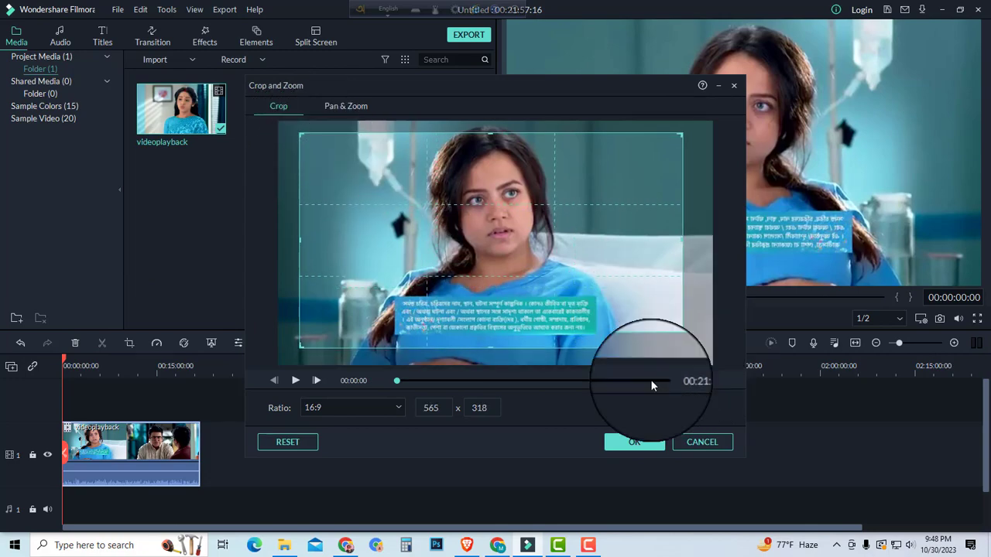
{"action": "left_click_drag", "start_coordinate": [397, 381], "coordinate": [540, 380]}
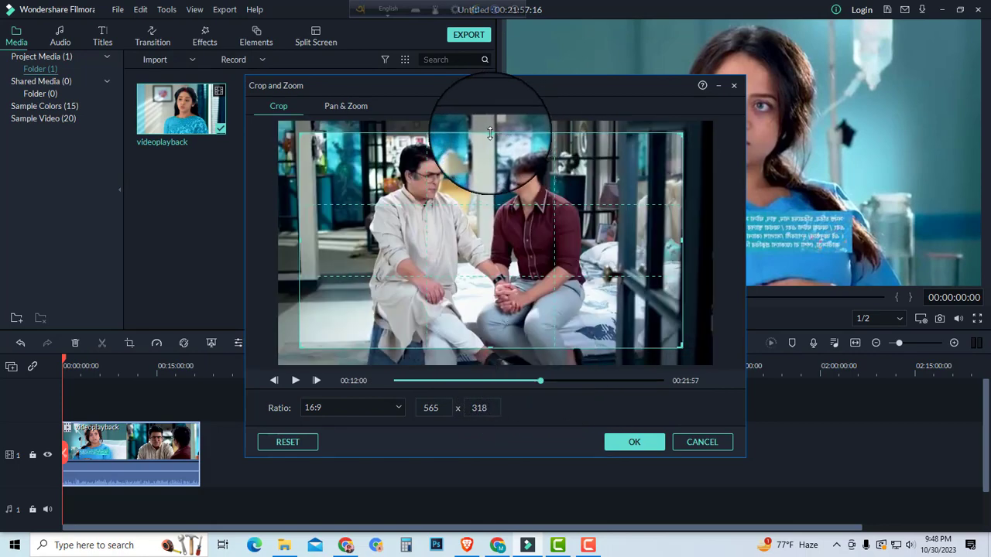
{"action": "left_click_drag", "start_coordinate": [490, 134], "coordinate": [491, 147]}
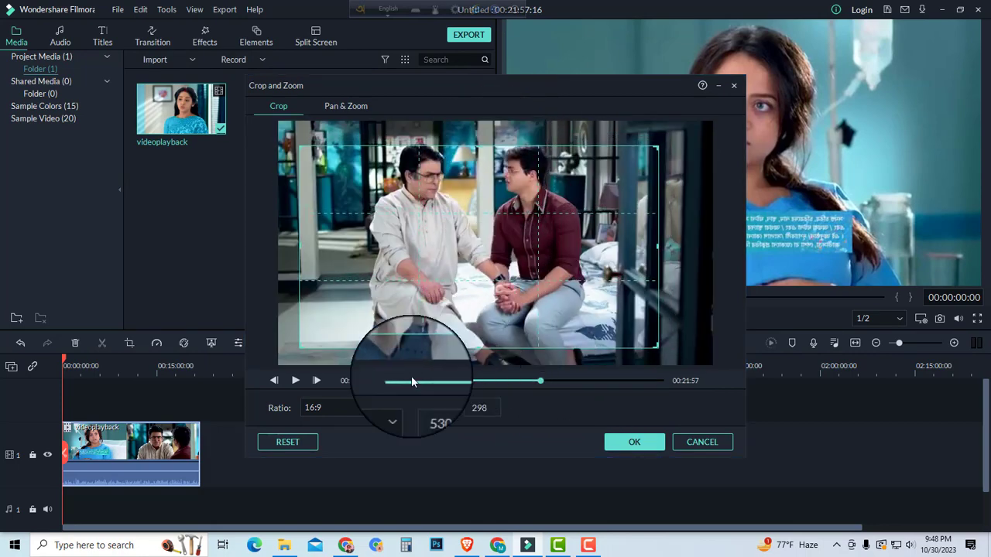
{"action": "left_click_drag", "start_coordinate": [420, 299], "coordinate": [430, 304]}
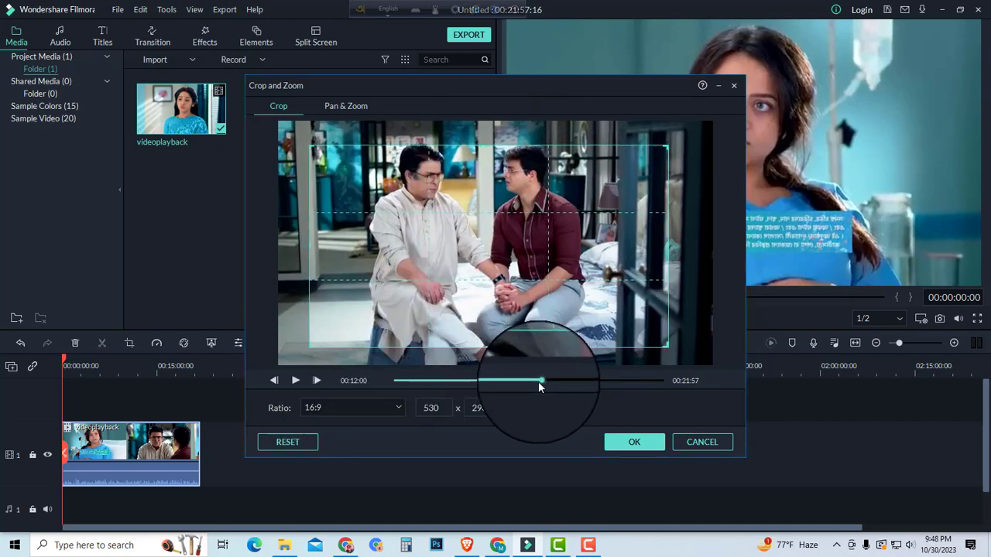
{"action": "left_click_drag", "start_coordinate": [540, 382], "coordinate": [610, 380]}
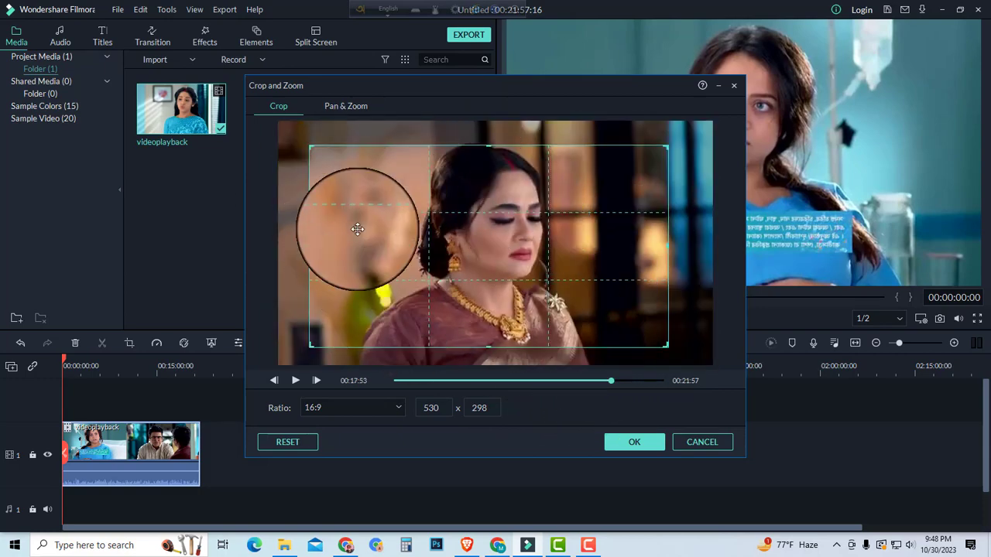
{"action": "left_click", "coordinate": [634, 444]}
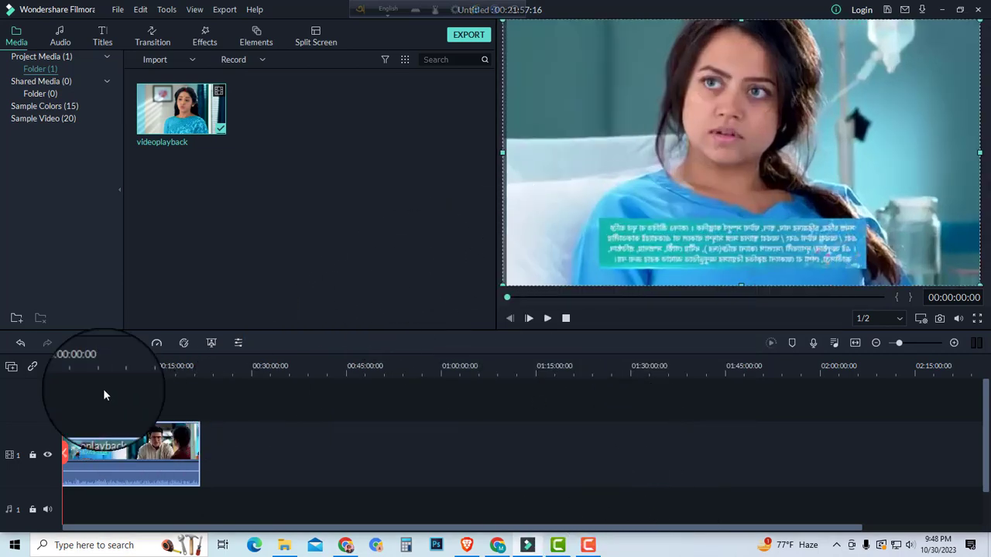
{"action": "left_click_drag", "start_coordinate": [66, 361], "coordinate": [122, 363]}
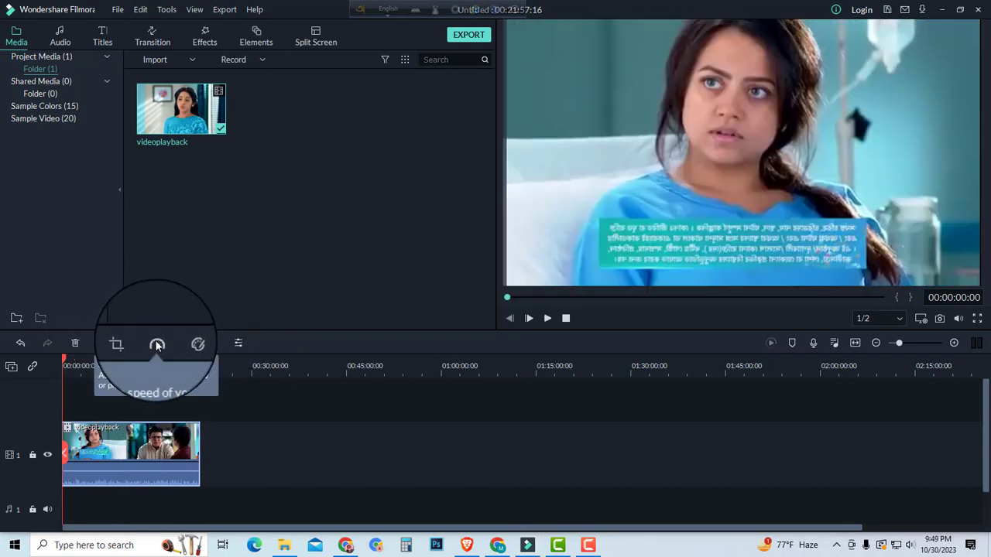
Step: Set the clip's custom playback speed to 1.35
{"action": "left_click", "coordinate": [157, 345]}
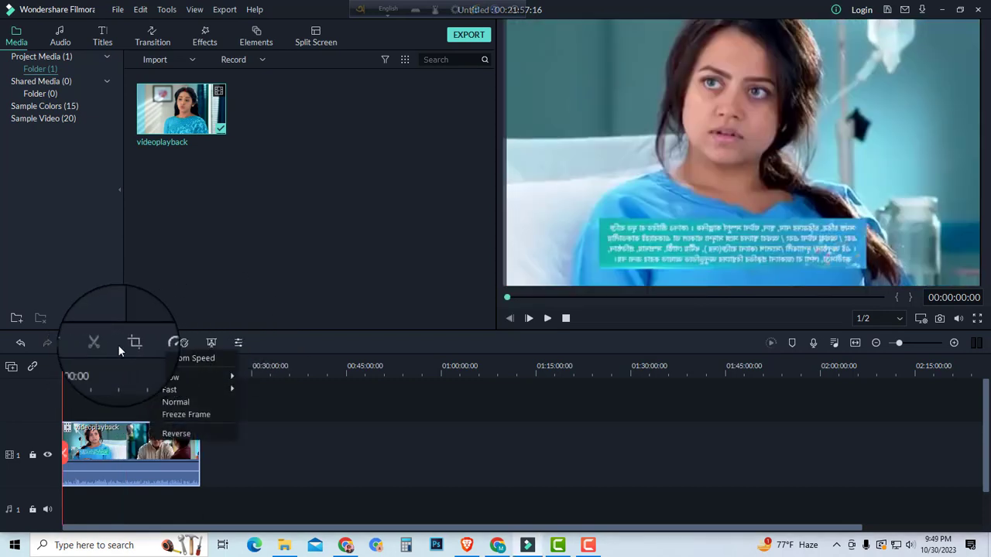
{"action": "left_click", "coordinate": [198, 361]}
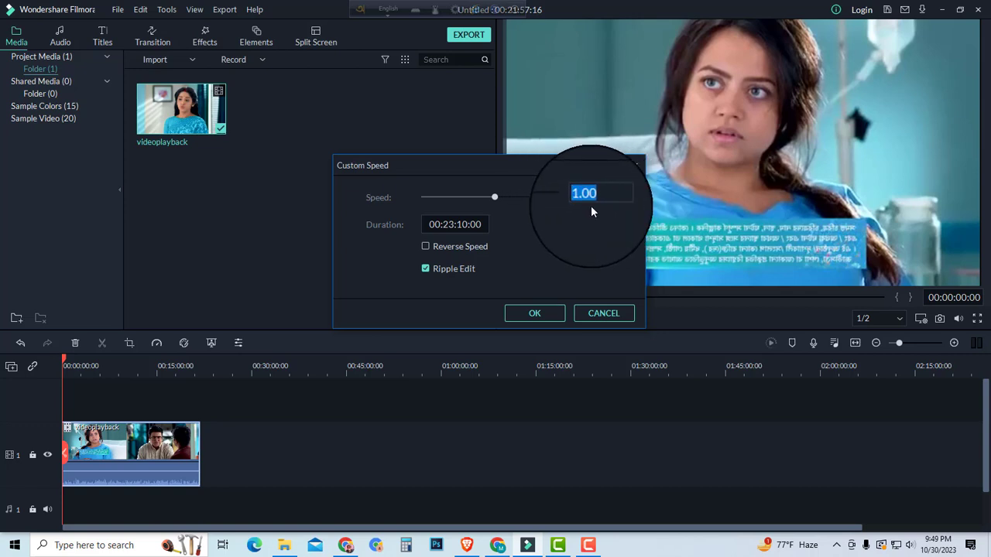
{"action": "type", "text": "1.35"}
{"action": "left_click", "coordinate": [542, 327]}
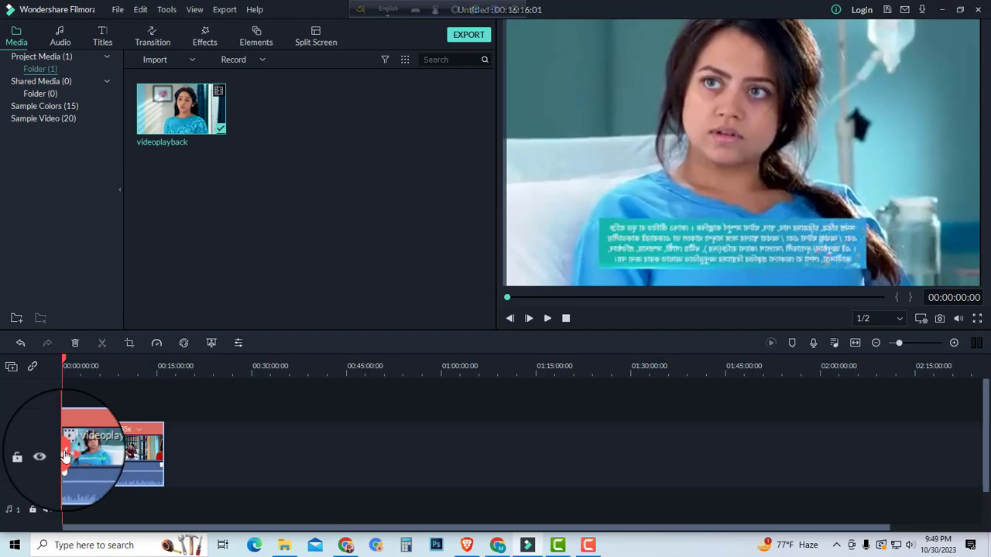
Step: Play the beginning of the sped-up clip briefly and move the playhead to about 00:03:55:07
{"action": "left_click", "coordinate": [548, 320]}
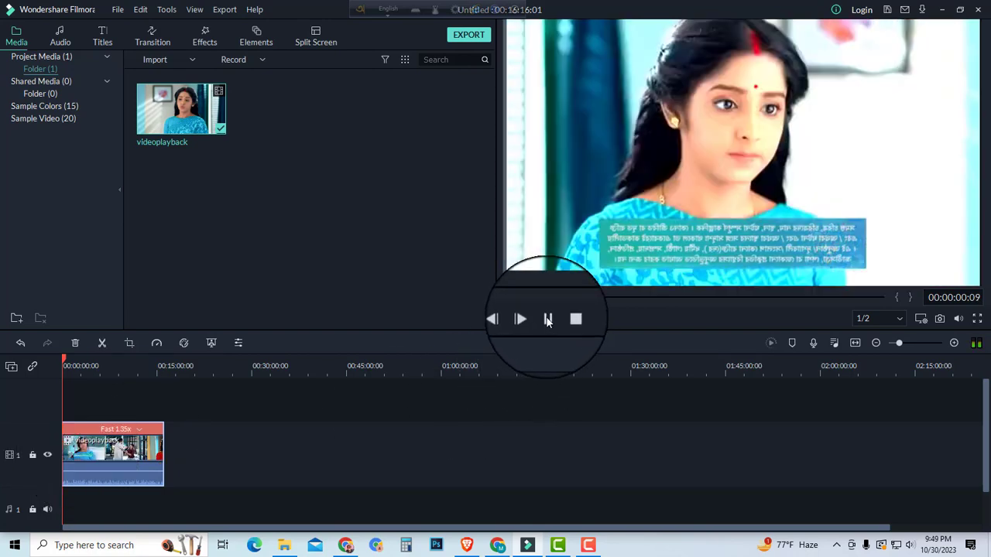
{"action": "left_click", "coordinate": [548, 320]}
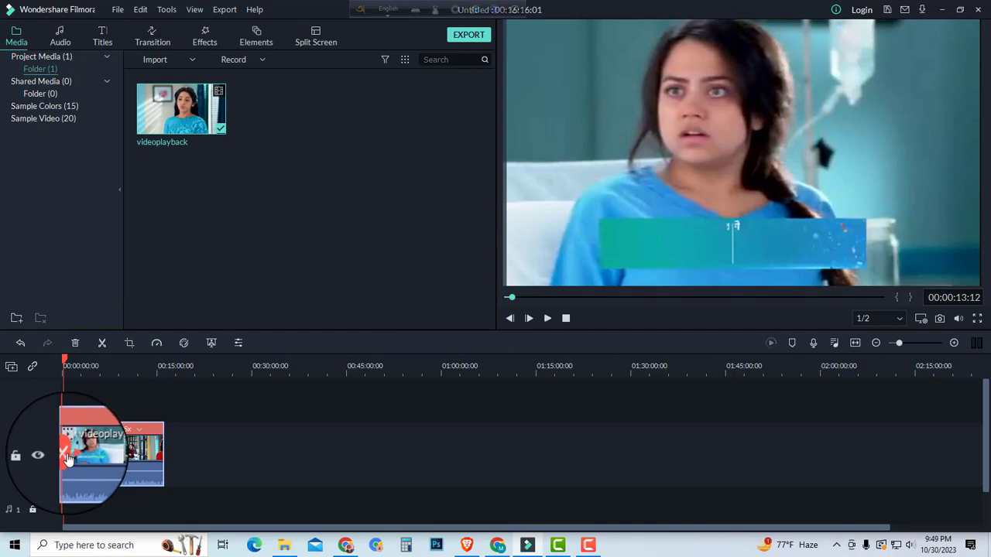
{"action": "left_click_drag", "start_coordinate": [68, 458], "coordinate": [86, 447]}
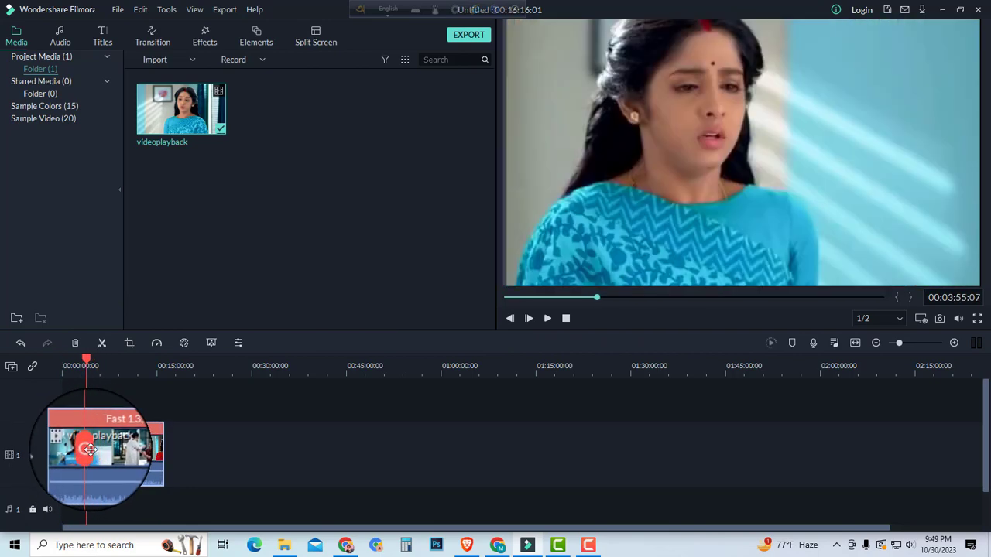
Step: Apply the Game of Thrones preset to the clip in Advanced Color Correction
{"action": "left_click", "coordinate": [183, 344]}
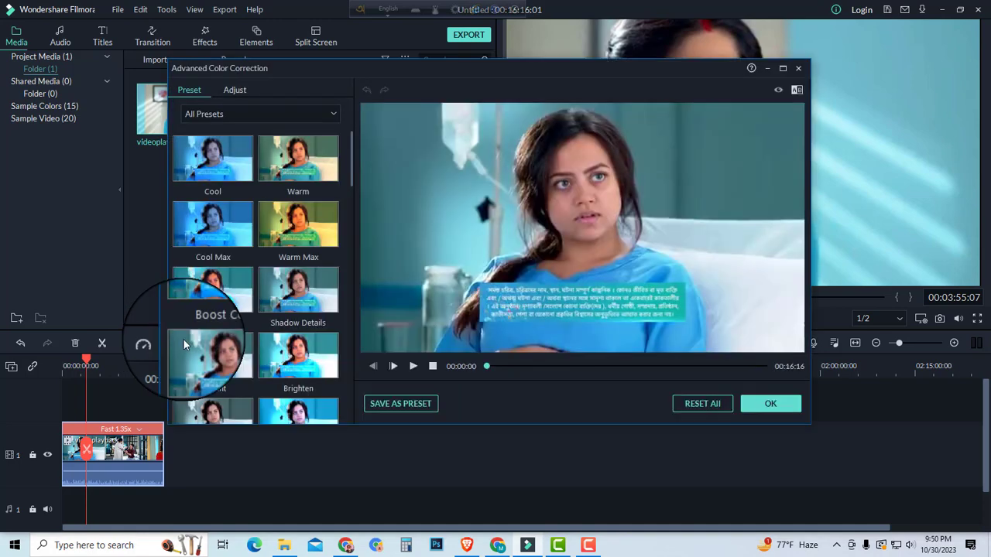
{"action": "left_click", "coordinate": [798, 68]}
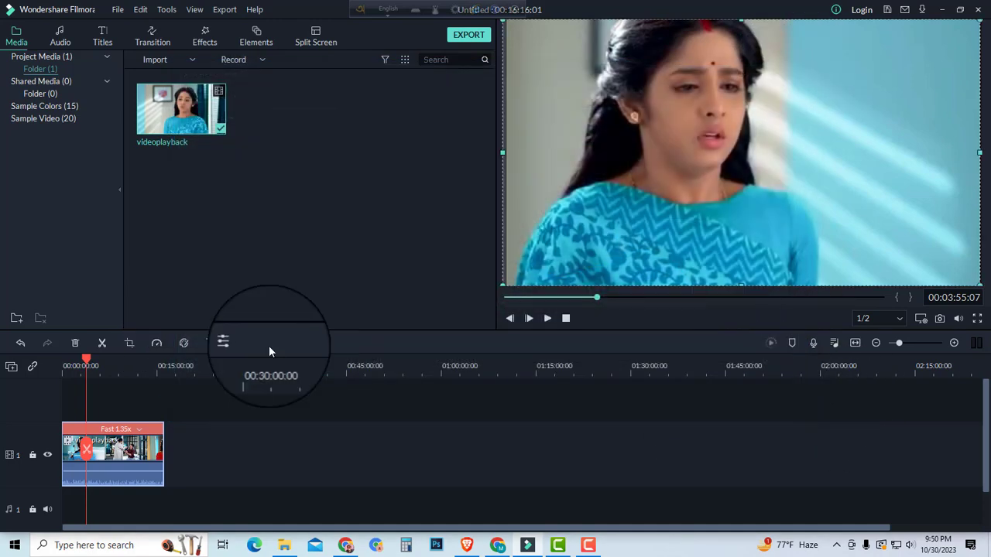
{"action": "left_click", "coordinate": [185, 345]}
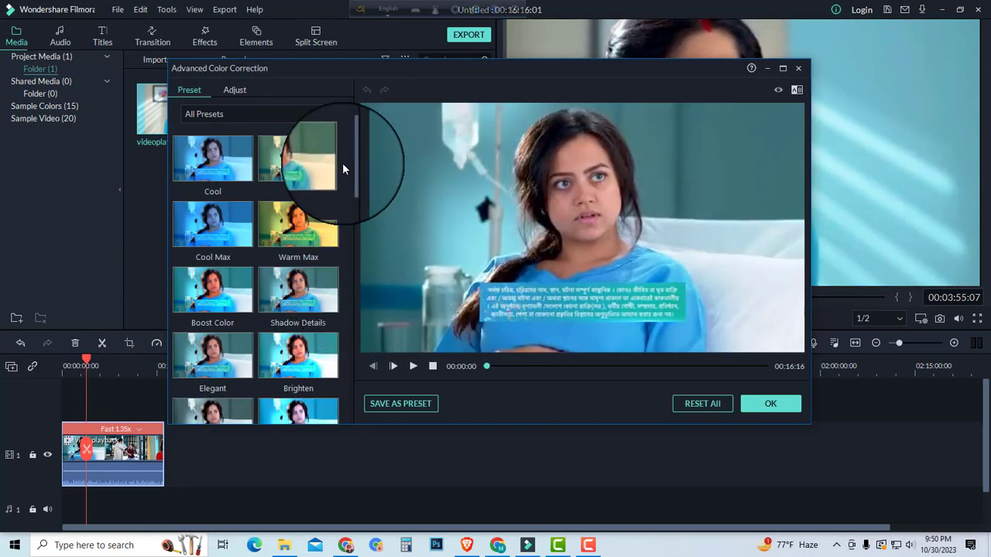
{"action": "left_click_drag", "start_coordinate": [353, 160], "coordinate": [359, 355]}
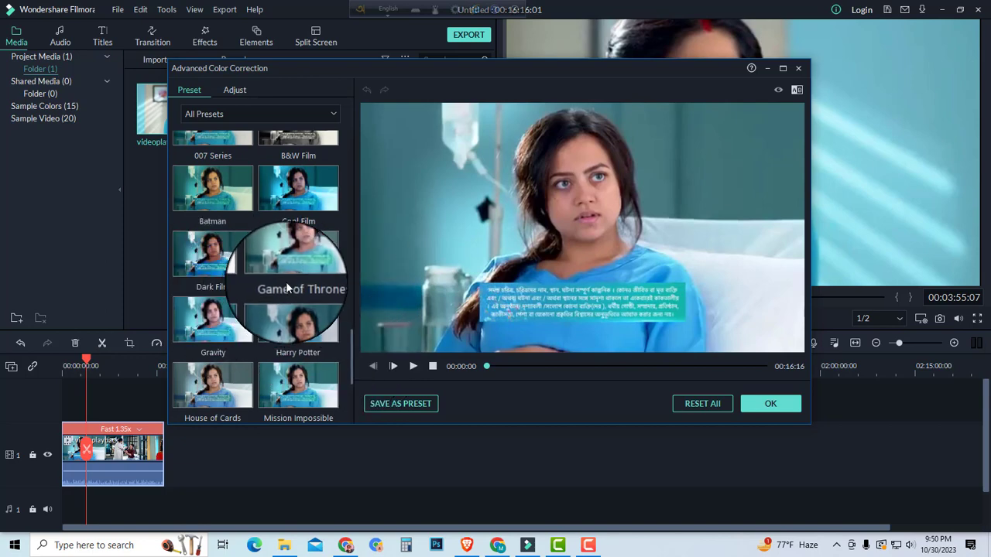
{"action": "left_click", "coordinate": [294, 262]}
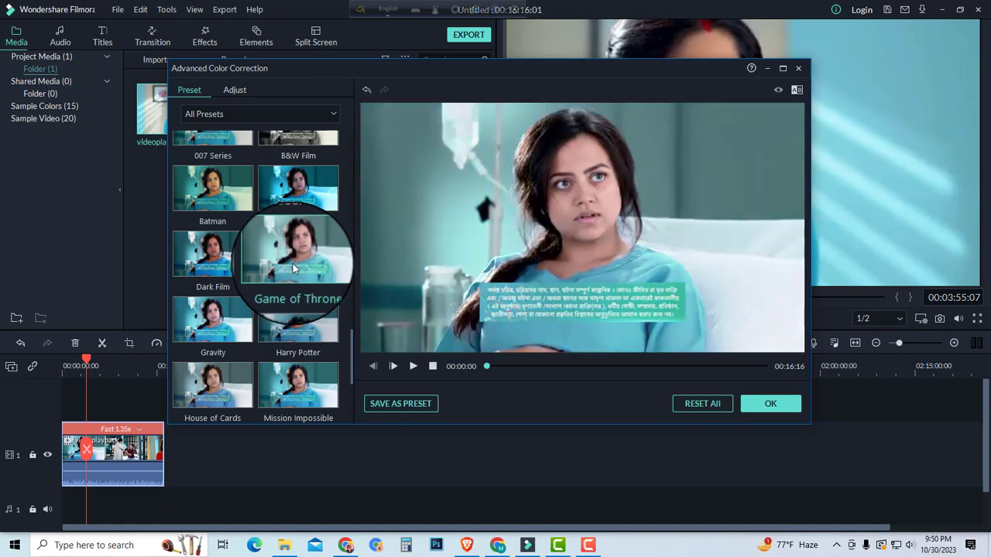
Step: Compare the preset's look with the original picture several times, leaving the corrected version shown
{"action": "left_click", "coordinate": [778, 93]}
{"action": "left_click", "coordinate": [779, 91]}
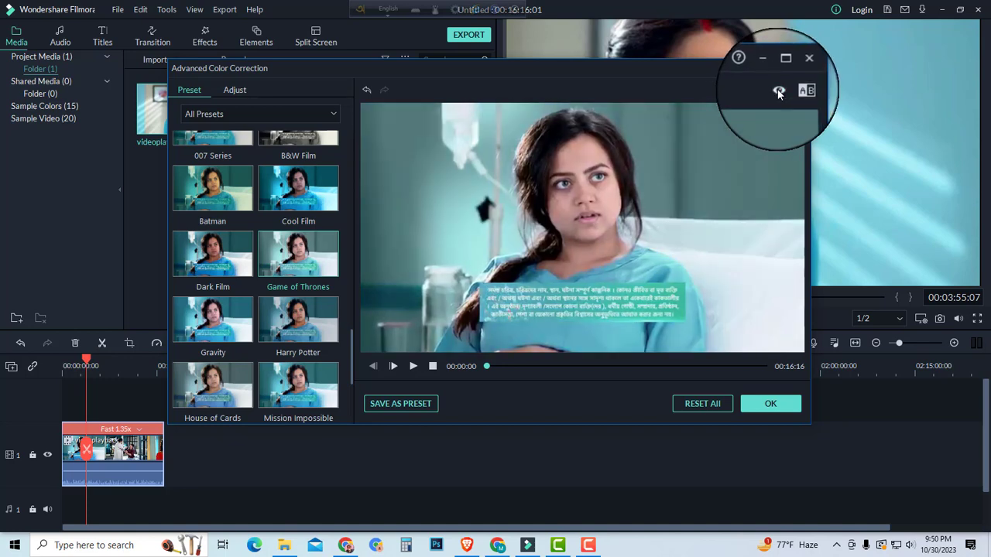
{"action": "left_click", "coordinate": [779, 91]}
{"action": "left_click", "coordinate": [779, 92]}
{"action": "left_click", "coordinate": [779, 91]}
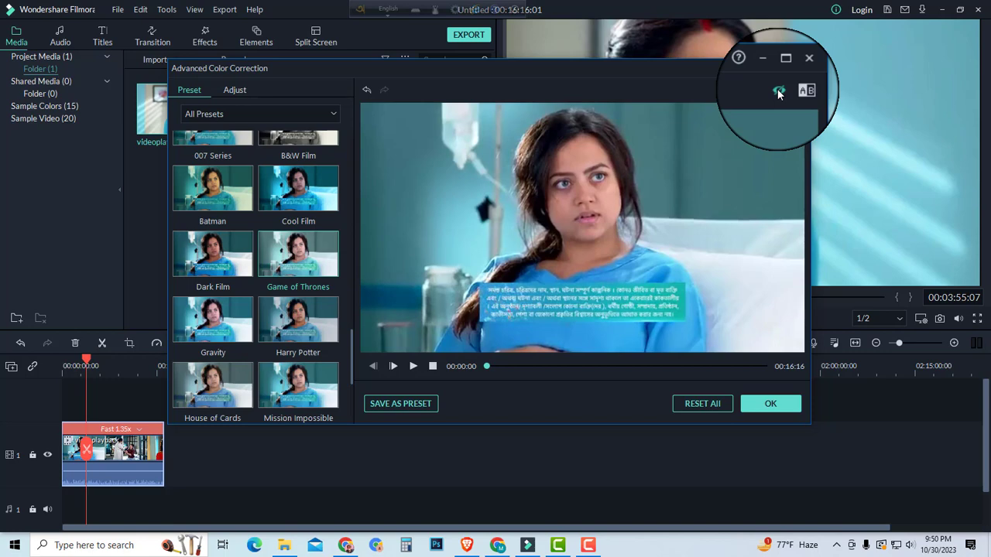
{"action": "left_click", "coordinate": [779, 92]}
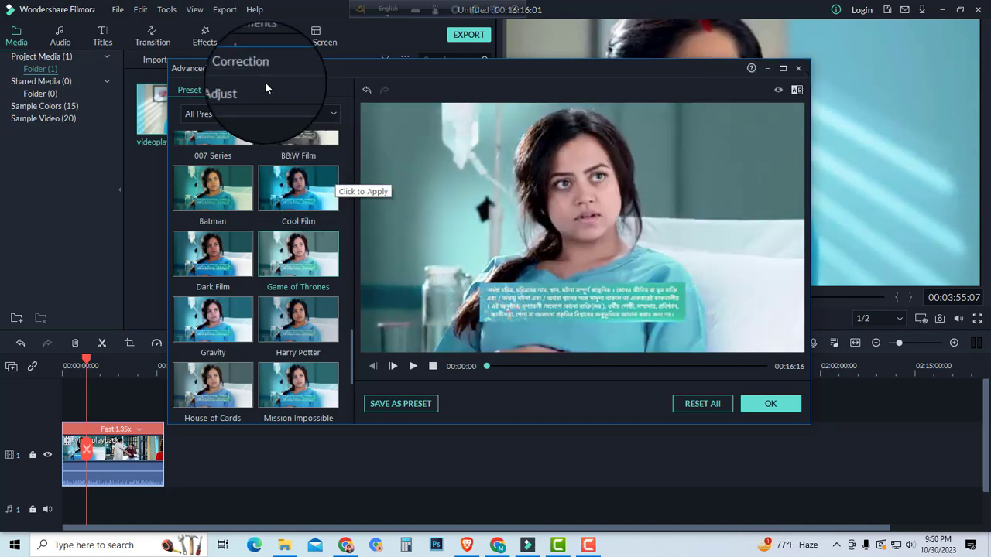
Step: Set the color enhancement threshold to 16 and value to 17, and the white balance temperature to 1.10 and tint to 11.91
{"action": "left_click", "coordinate": [235, 92]}
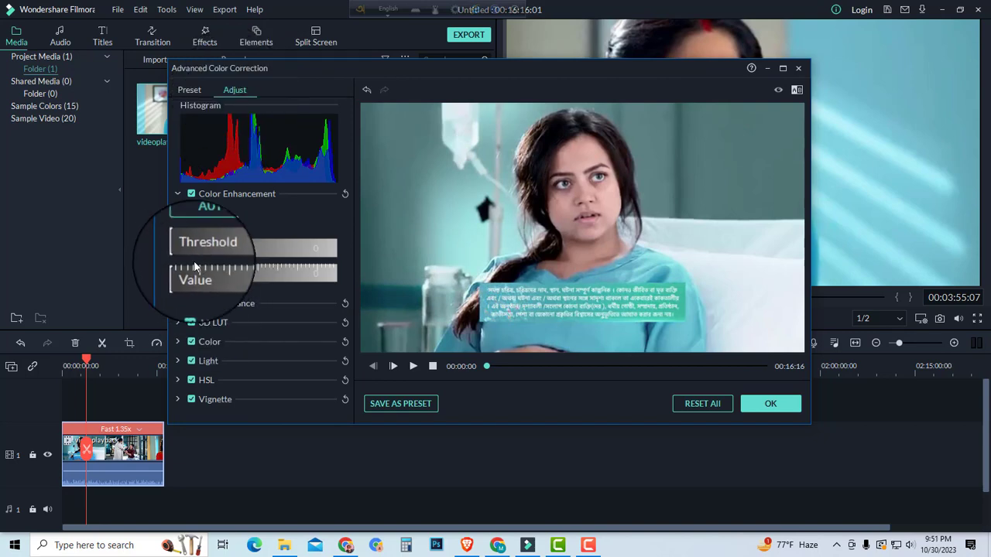
{"action": "left_click_drag", "start_coordinate": [188, 249], "coordinate": [203, 284]}
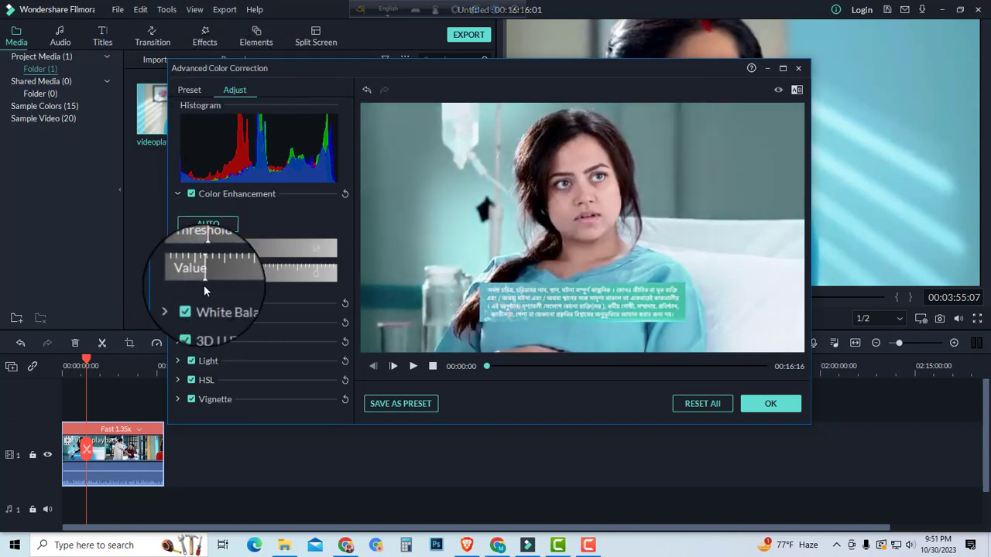
{"action": "left_click", "coordinate": [179, 305]}
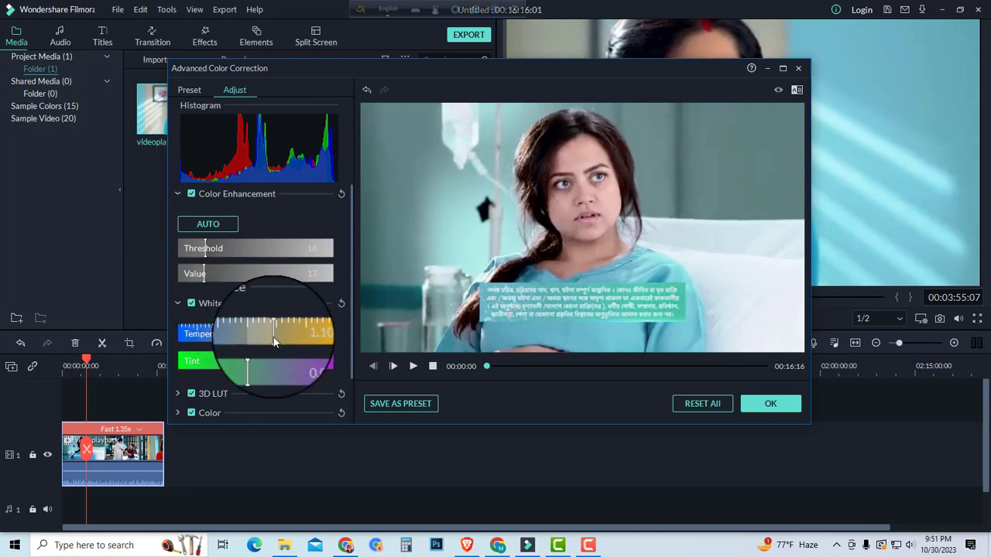
{"action": "left_click_drag", "start_coordinate": [257, 365], "coordinate": [294, 362]}
{"action": "scroll", "coordinate": [232, 397], "scroll_direction": "down", "scroll_amount": 2}
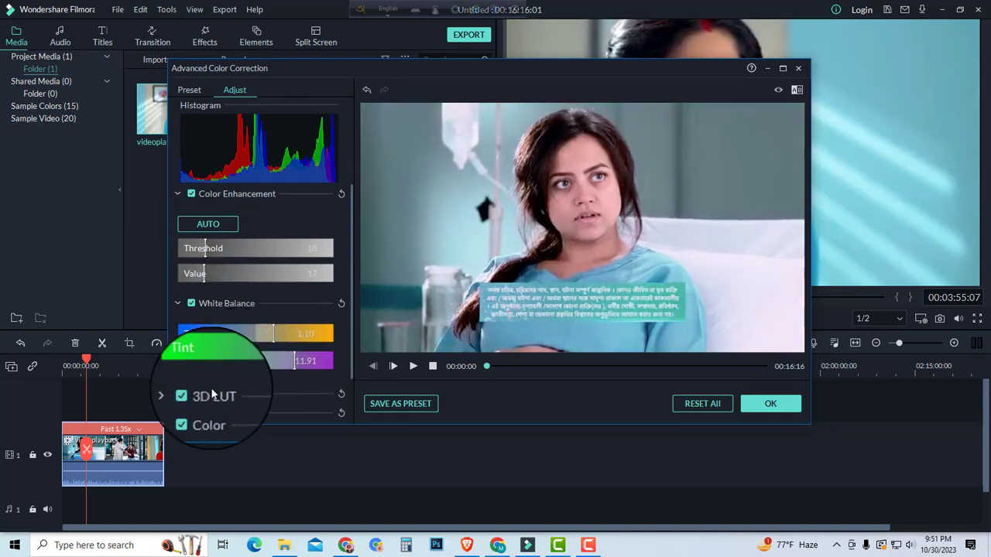
Step: Expand the 3D LUT settings and set the color vibrance and saturation to 15 each
{"action": "left_click", "coordinate": [178, 339]}
{"action": "scroll", "coordinate": [320, 353], "scroll_direction": "down", "scroll_amount": 2}
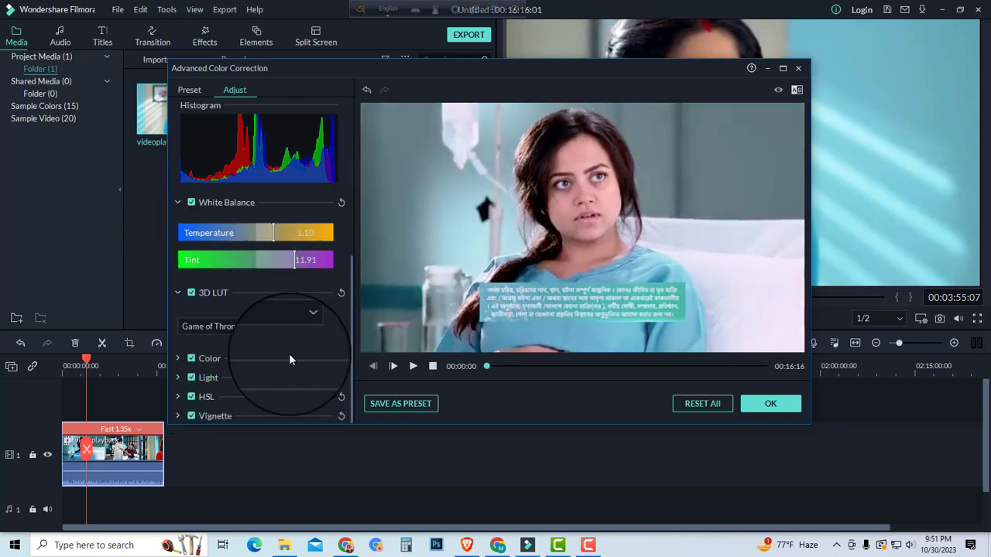
{"action": "left_click", "coordinate": [262, 358]}
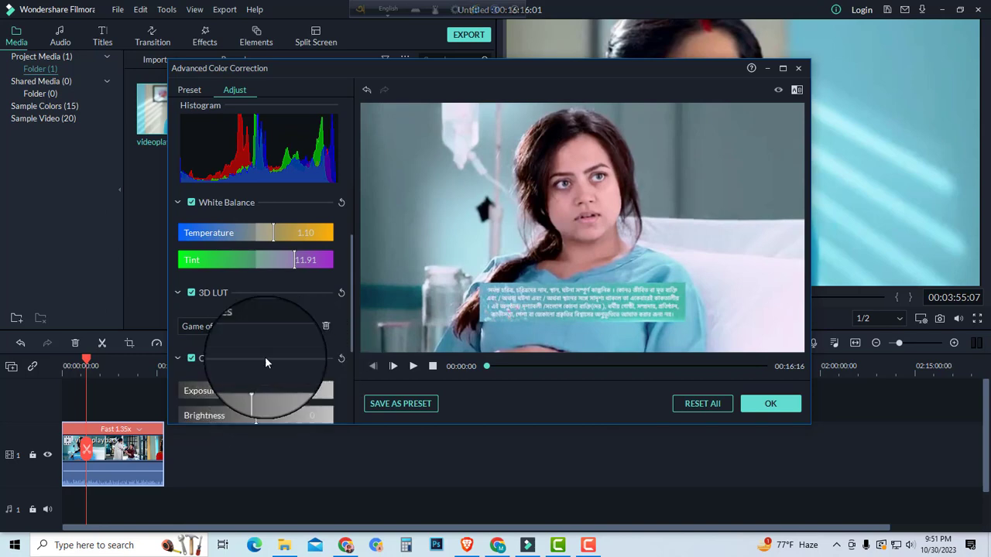
{"action": "scroll", "coordinate": [240, 340], "scroll_direction": "down", "scroll_amount": 5}
{"action": "left_click_drag", "start_coordinate": [256, 323], "coordinate": [282, 348]}
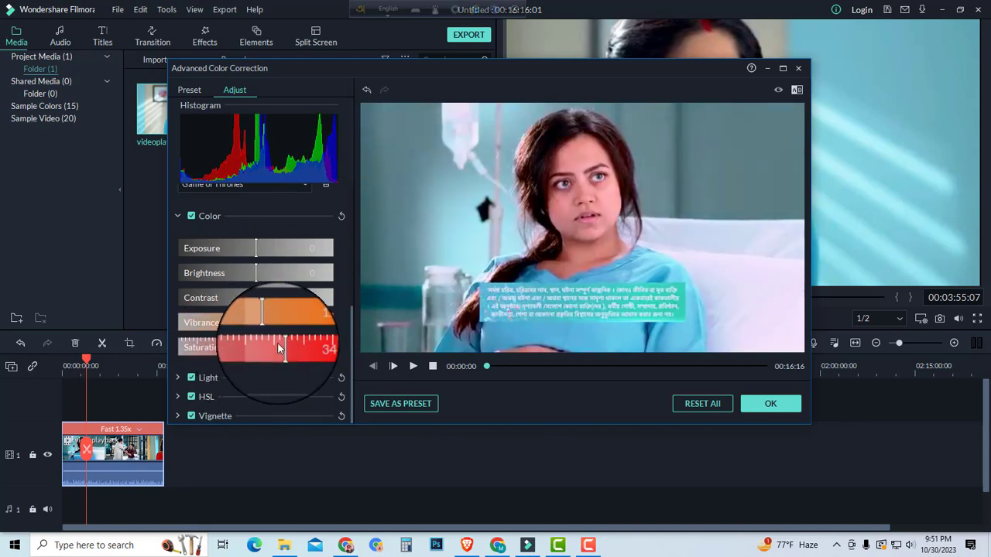
{"action": "left_click_drag", "start_coordinate": [282, 348], "coordinate": [267, 349]}
Step: Adjust the light settings to highlights 23, shadows -28, whites 14 and blacks -27
{"action": "left_click", "coordinate": [259, 377]}
{"action": "scroll", "coordinate": [255, 310], "scroll_direction": "down", "scroll_amount": 3}
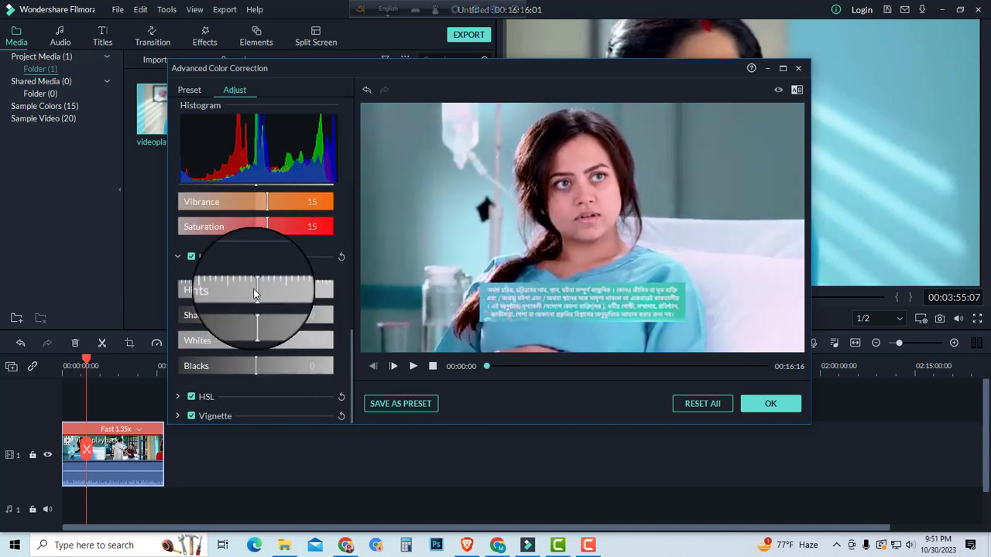
{"action": "left_click_drag", "start_coordinate": [255, 289], "coordinate": [234, 364]}
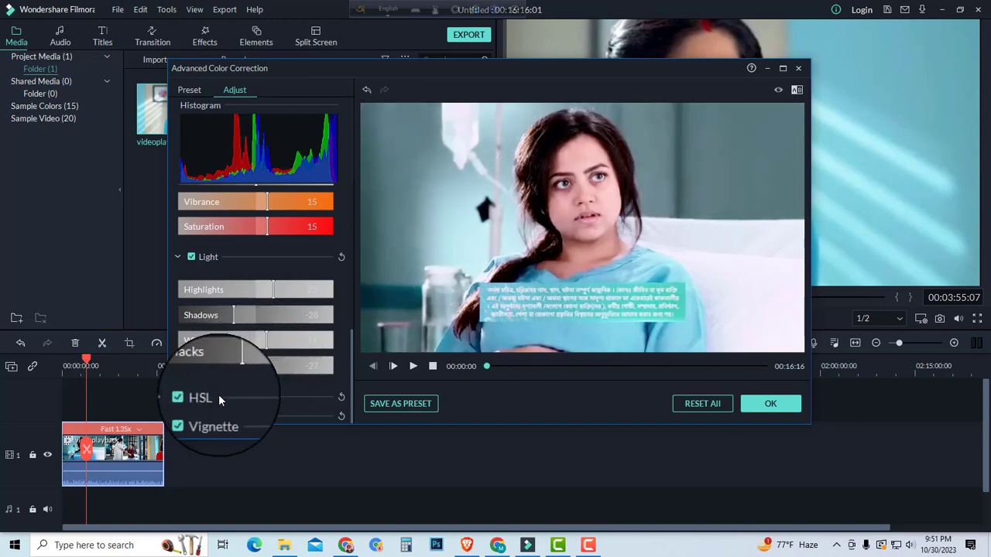
Step: Set the HSL hue of the reds to 11 and lower their saturation to about -16
{"action": "left_click", "coordinate": [182, 398]}
{"action": "scroll", "coordinate": [181, 397], "scroll_direction": "down", "scroll_amount": 3}
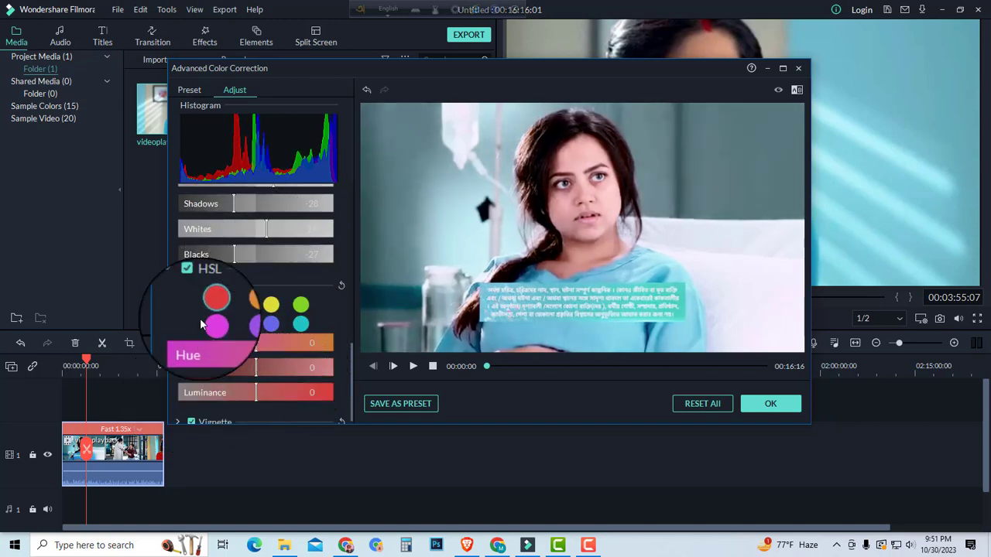
{"action": "left_click", "coordinate": [236, 304]}
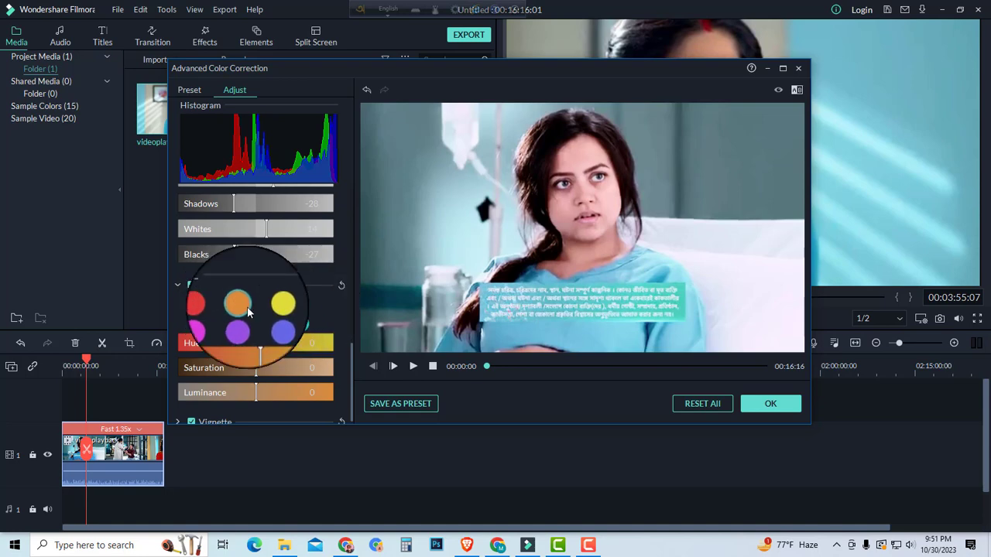
{"action": "left_click", "coordinate": [211, 306]}
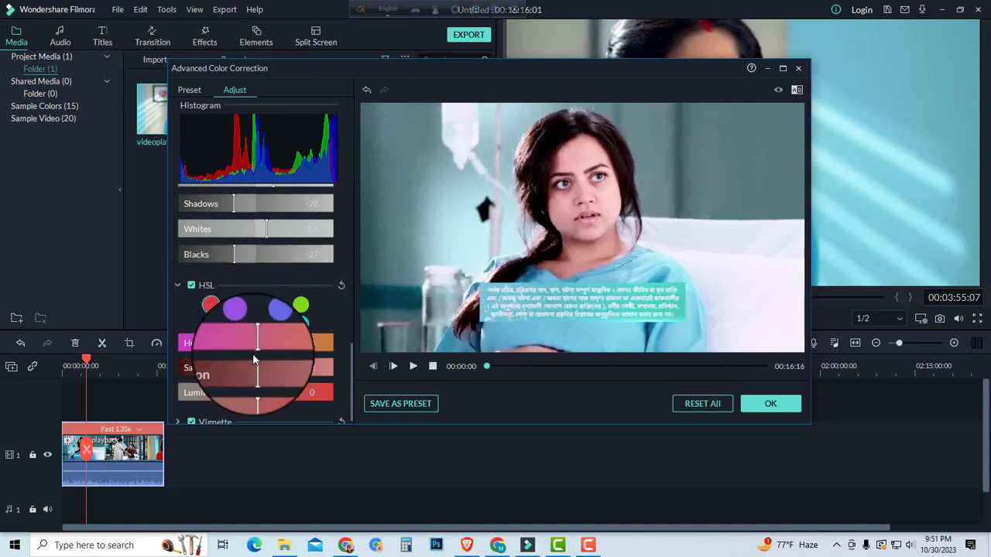
{"action": "mouse_move", "coordinate": [256, 343]}
{"action": "left_mouse_down"}
{"action": "mouse_move", "coordinate": [304, 342]}
{"action": "mouse_move", "coordinate": [246, 347]}
{"action": "mouse_move", "coordinate": [266, 351]}
{"action": "left_mouse_up"}
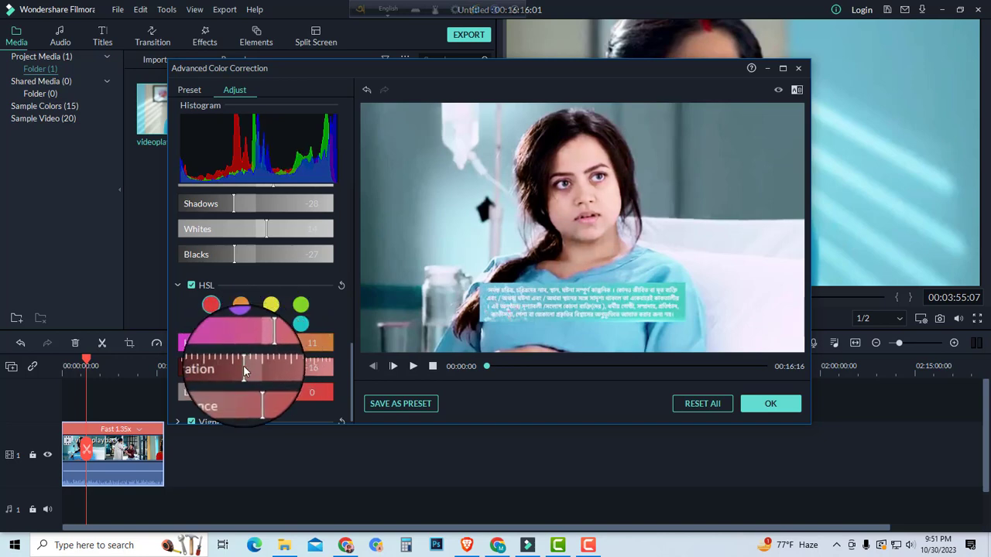
Step: Set the HSL hue of the oranges to 15 and preview the correction at about 00:09:19
{"action": "left_click", "coordinate": [238, 307]}
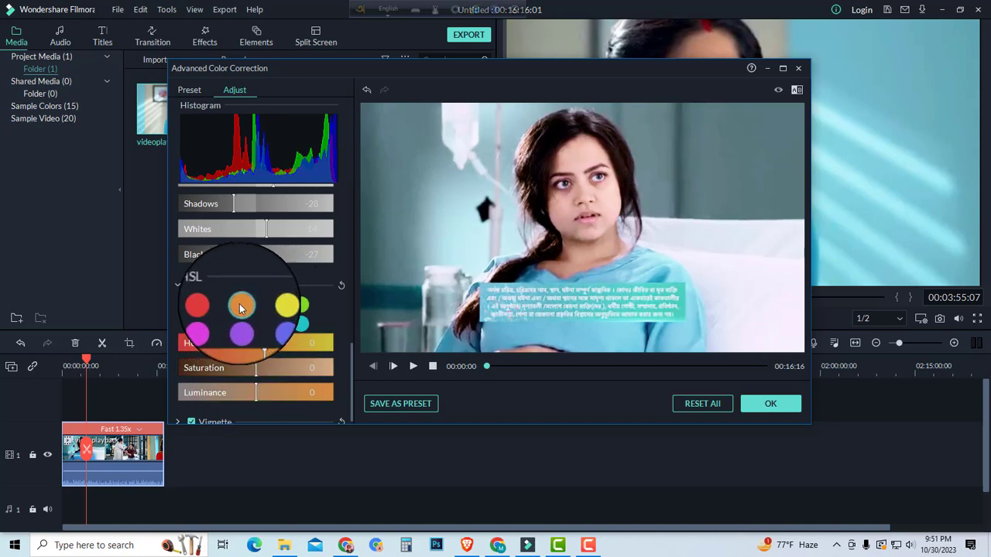
{"action": "mouse_move", "coordinate": [256, 346]}
{"action": "left_mouse_down"}
{"action": "mouse_move", "coordinate": [317, 342]}
{"action": "mouse_move", "coordinate": [269, 345]}
{"action": "left_mouse_up"}
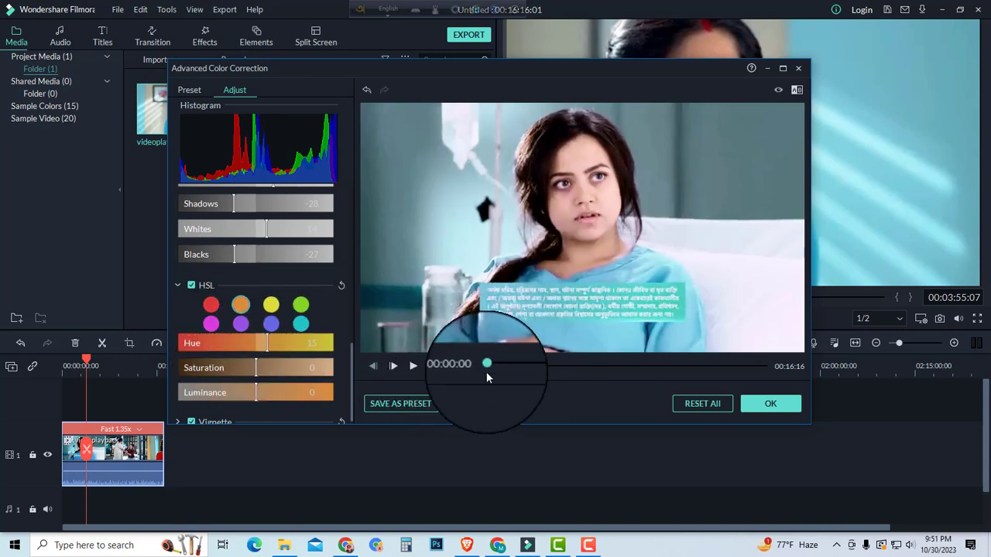
{"action": "left_click", "coordinate": [581, 366]}
{"action": "left_click_drag", "start_coordinate": [581, 366], "coordinate": [646, 367]}
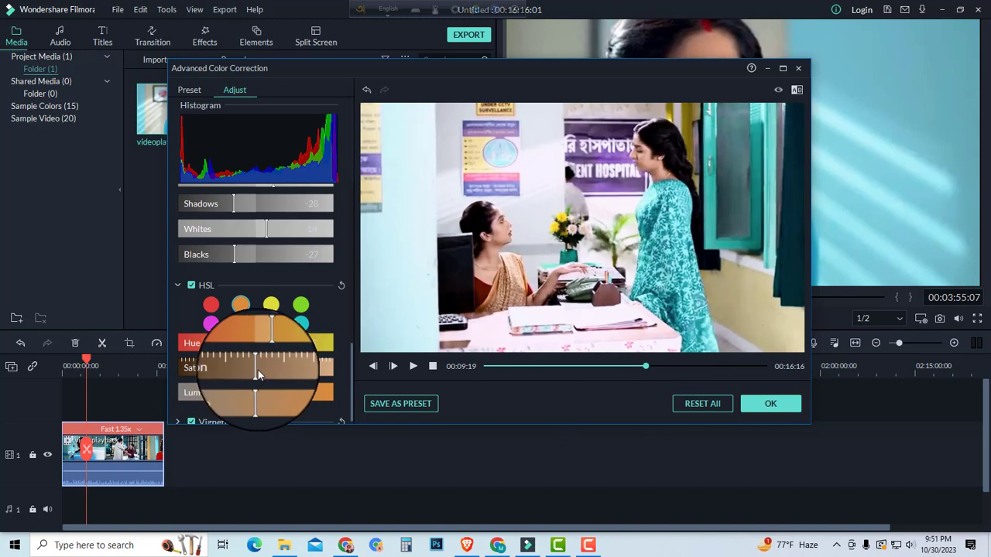
Step: Set the HSL yellows to hue 26, saturation 23 and luminance 14, previewing the correction at about 00:11:58
{"action": "left_click", "coordinate": [278, 310]}
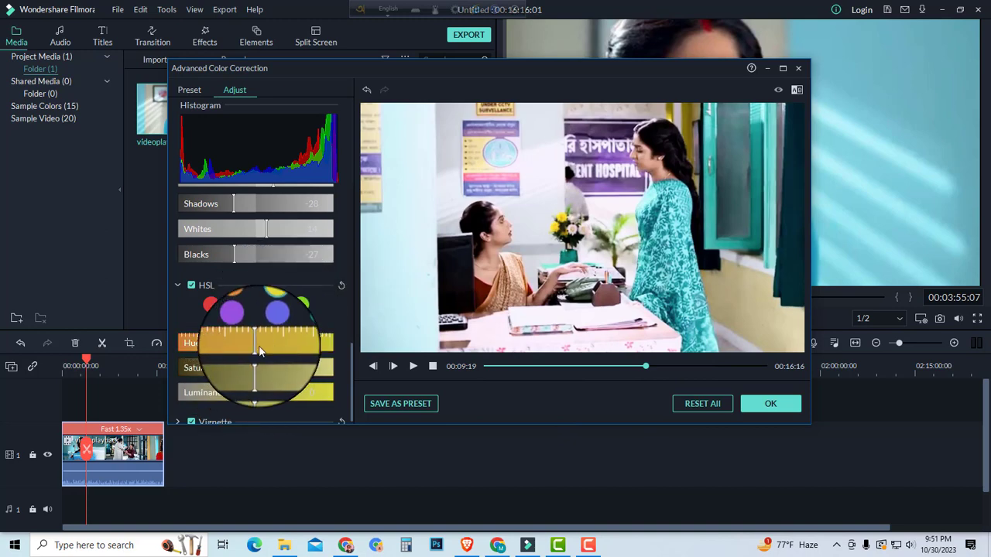
{"action": "left_click_drag", "start_coordinate": [236, 349], "coordinate": [276, 354]}
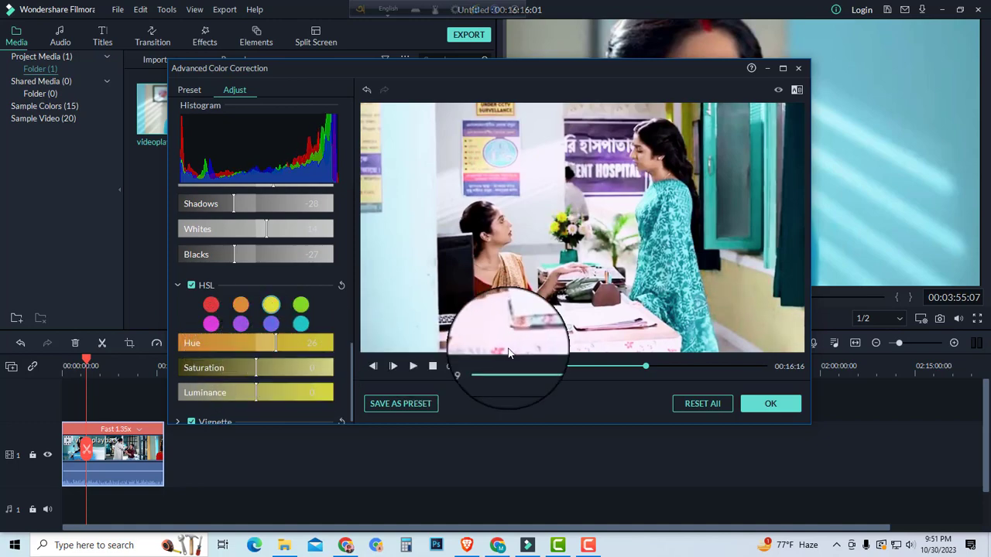
{"action": "left_click", "coordinate": [630, 367]}
{"action": "left_click_drag", "start_coordinate": [630, 367], "coordinate": [690, 367]}
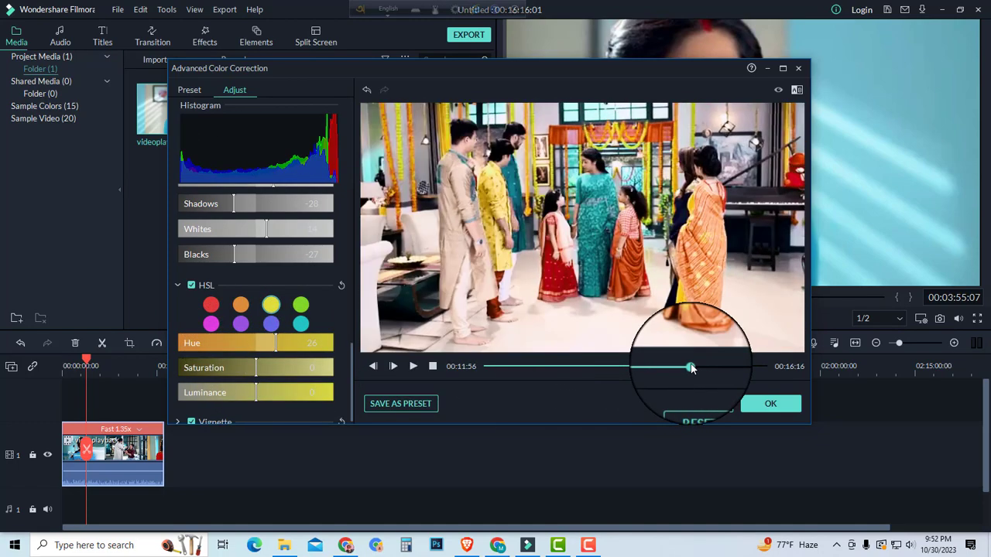
{"action": "left_click_drag", "start_coordinate": [258, 367], "coordinate": [275, 367]}
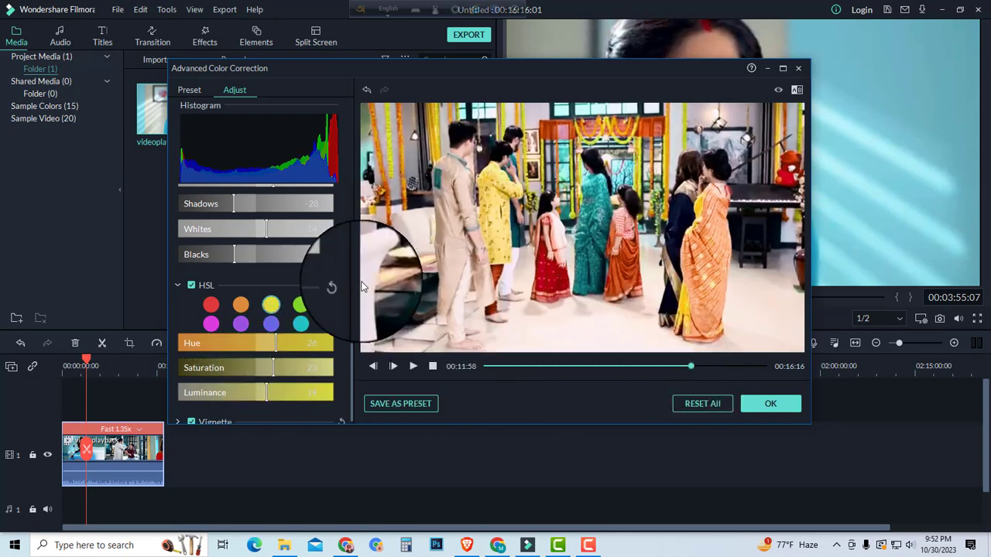
Step: Compare the full color correction with the original picture repeatedly and apply it to the clip
{"action": "scroll", "coordinate": [333, 331], "scroll_direction": "down", "scroll_amount": 1}
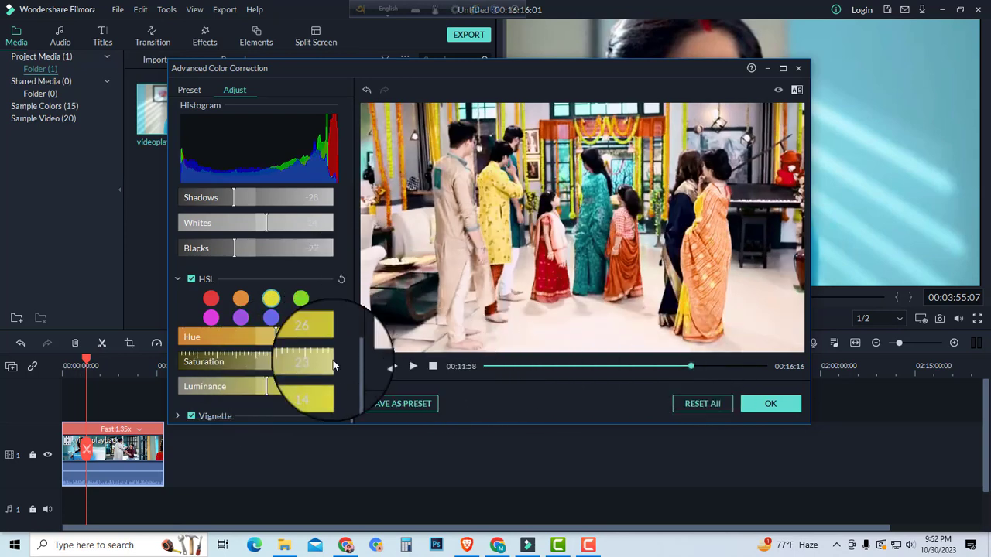
{"action": "left_click", "coordinate": [779, 92]}
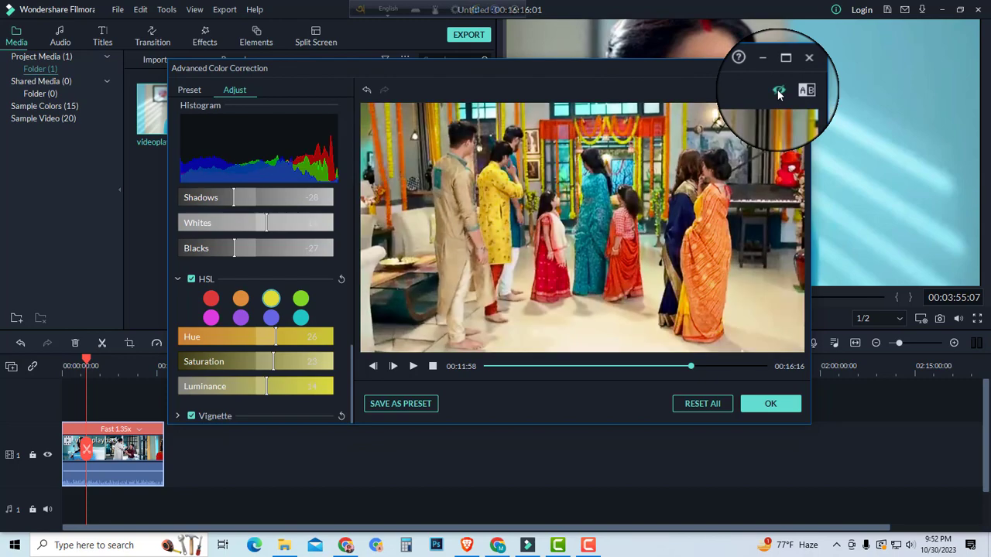
{"action": "left_click", "coordinate": [779, 91]}
{"action": "left_click", "coordinate": [779, 91]}
{"action": "left_click", "coordinate": [779, 92]}
{"action": "left_click", "coordinate": [779, 91]}
{"action": "left_click", "coordinate": [779, 91]}
{"action": "left_click", "coordinate": [779, 91]}
{"action": "left_click", "coordinate": [779, 91]}
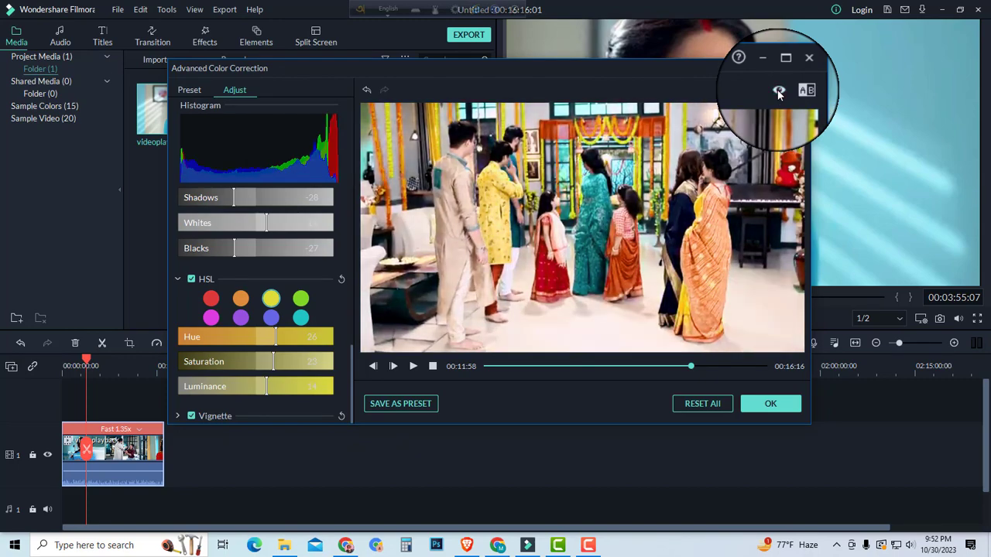
{"action": "left_click", "coordinate": [762, 413]}
Step: Move the playhead to 00:09:06:04 and raise the clip's audio volume to about 8.62 on its timeline volume line
{"action": "left_click", "coordinate": [120, 365]}
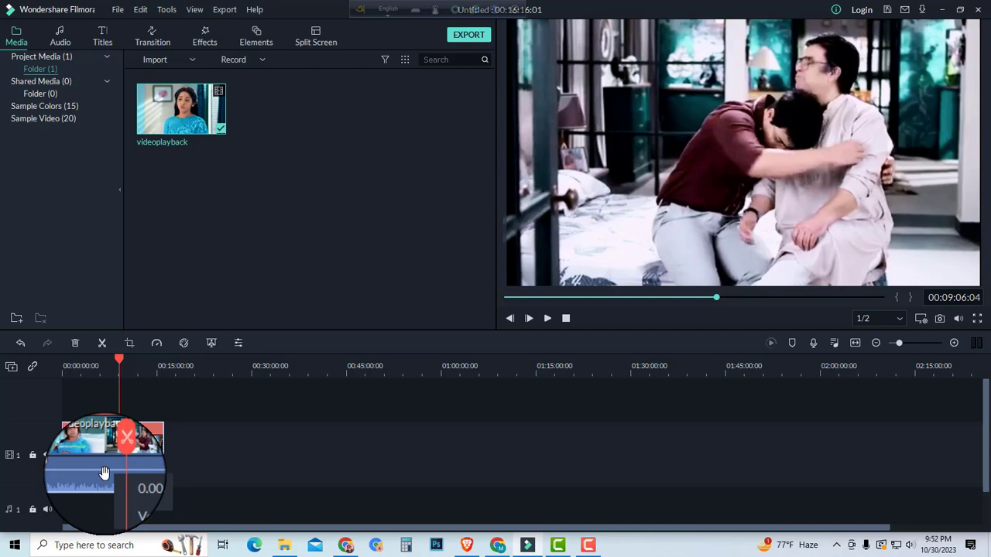
{"action": "left_click_drag", "start_coordinate": [105, 473], "coordinate": [105, 470]}
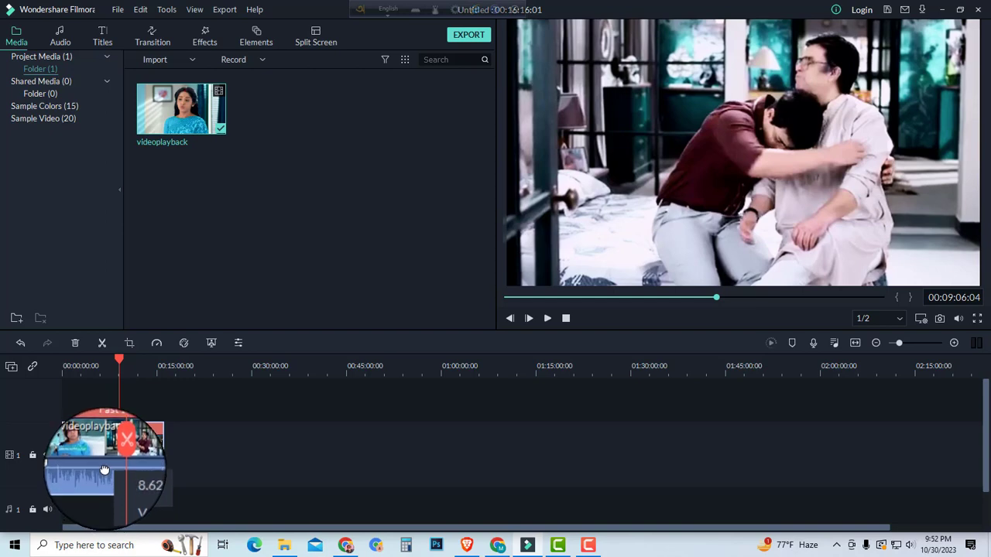
Step: Lower the clip's audio volume to about 6.94 dB on the timeline and set its audio pitch to 1.00
{"action": "left_click_drag", "start_coordinate": [104, 470], "coordinate": [105, 471]}
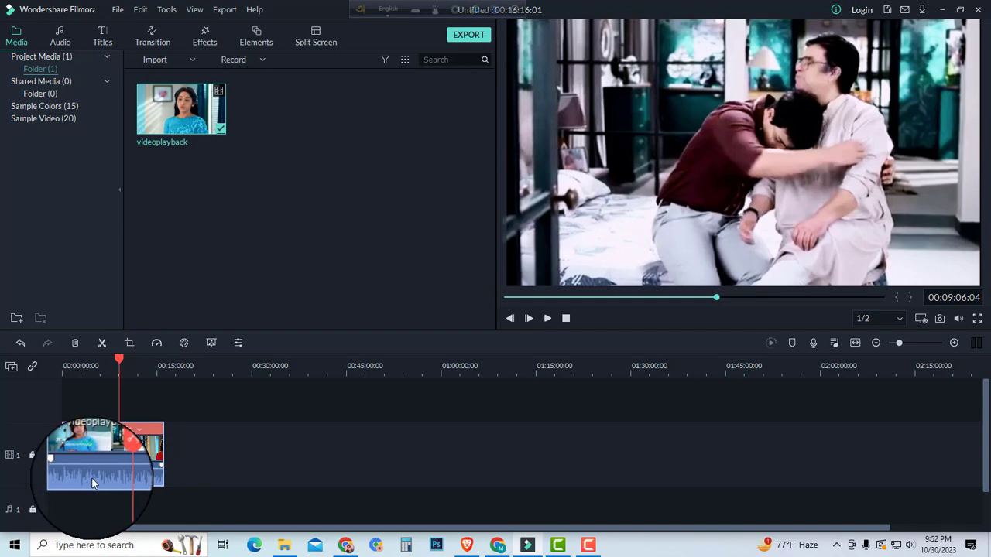
{"action": "right_click", "coordinate": [99, 481]}
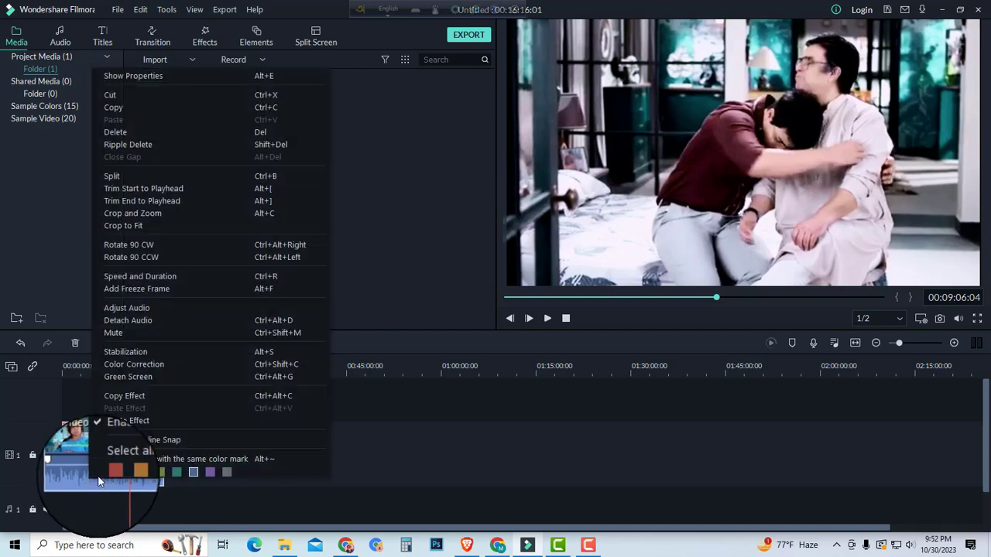
{"action": "left_click", "coordinate": [130, 307]}
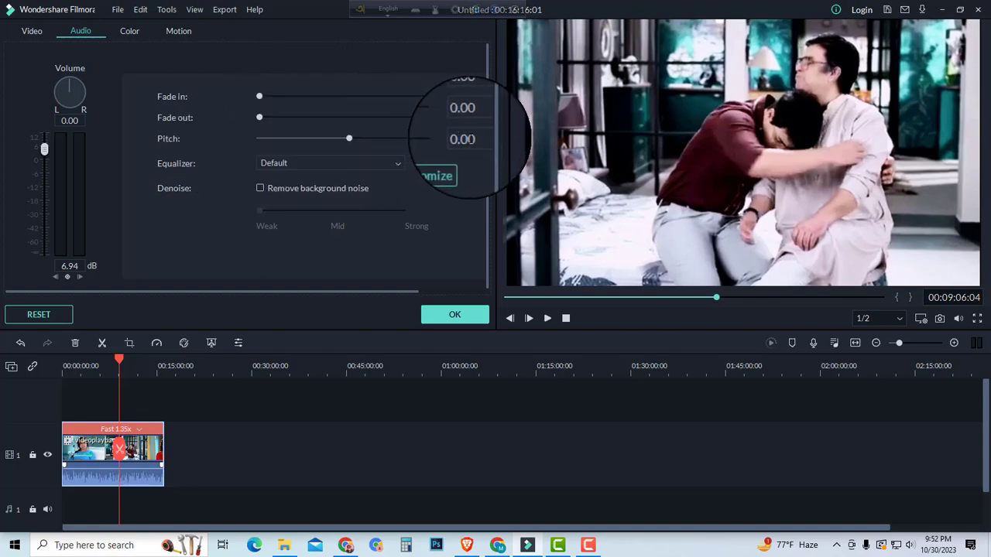
{"action": "left_click", "coordinate": [465, 139]}
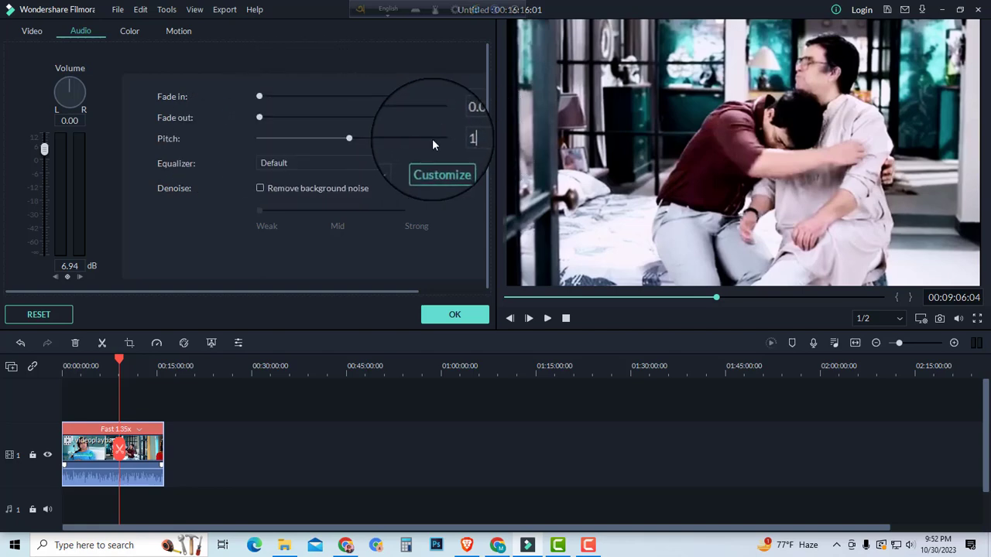
Step: Set the clip's audio equalizer to Classic, play the result up to about 00:12:24 and apply the audio settings
{"action": "left_click", "coordinate": [325, 164]}
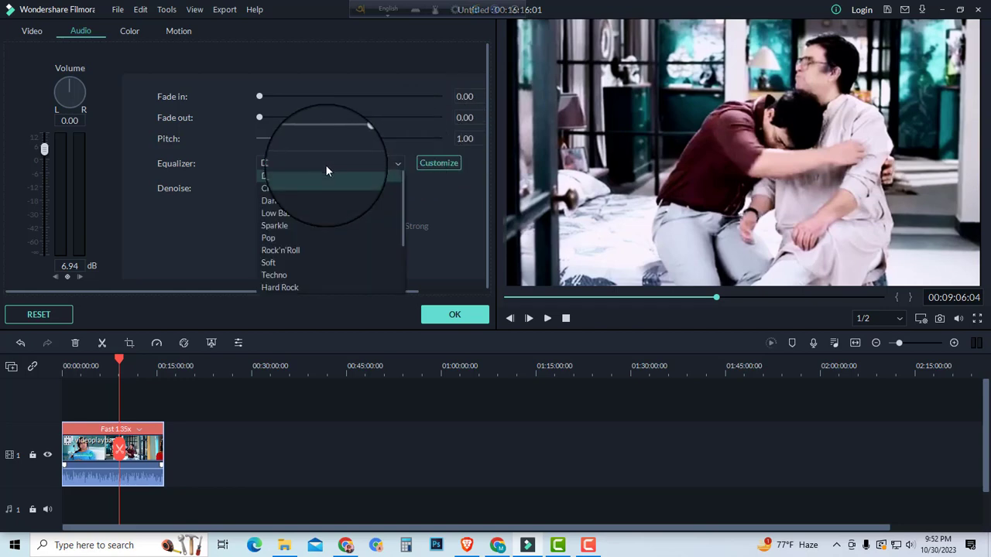
{"action": "left_click", "coordinate": [274, 188]}
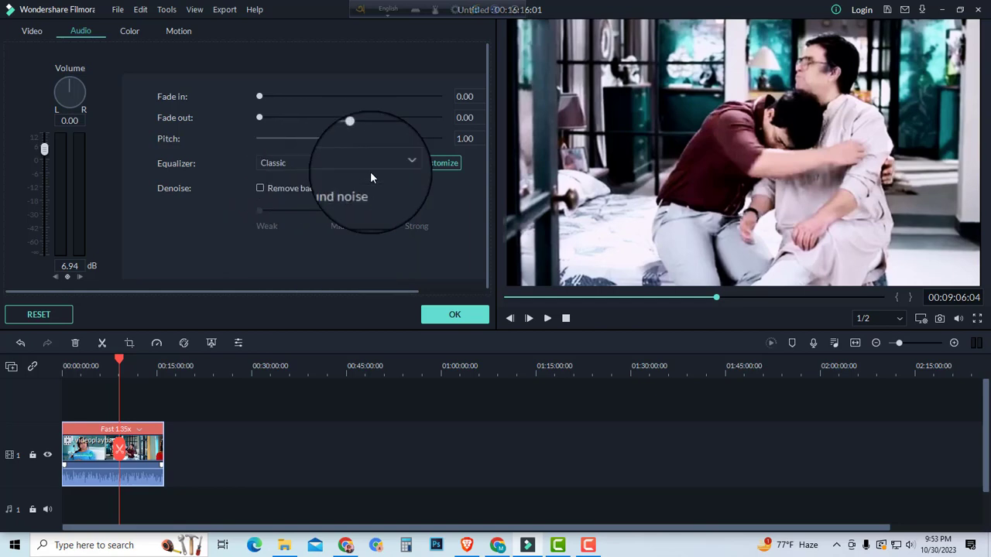
{"action": "scroll", "coordinate": [378, 168], "scroll_direction": "down", "scroll_amount": 1}
{"action": "scroll", "coordinate": [371, 167], "scroll_direction": "up", "scroll_amount": 1}
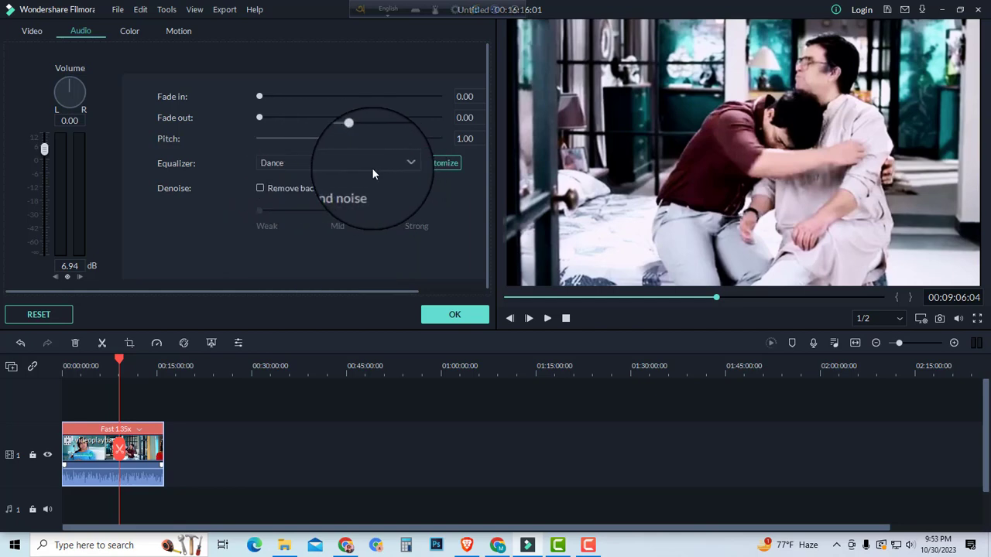
{"action": "scroll", "coordinate": [361, 165], "scroll_direction": "up", "scroll_amount": 1}
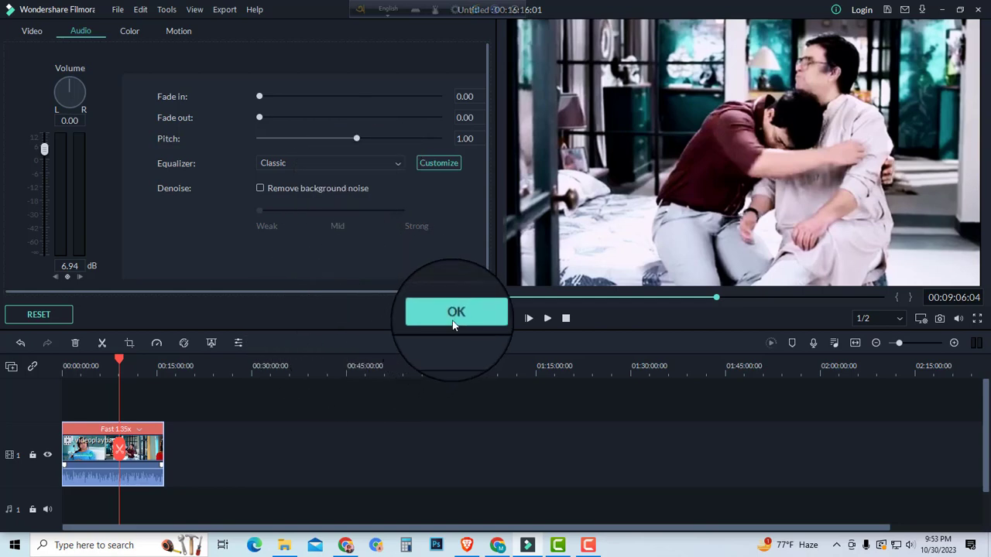
{"action": "left_click", "coordinate": [548, 319]}
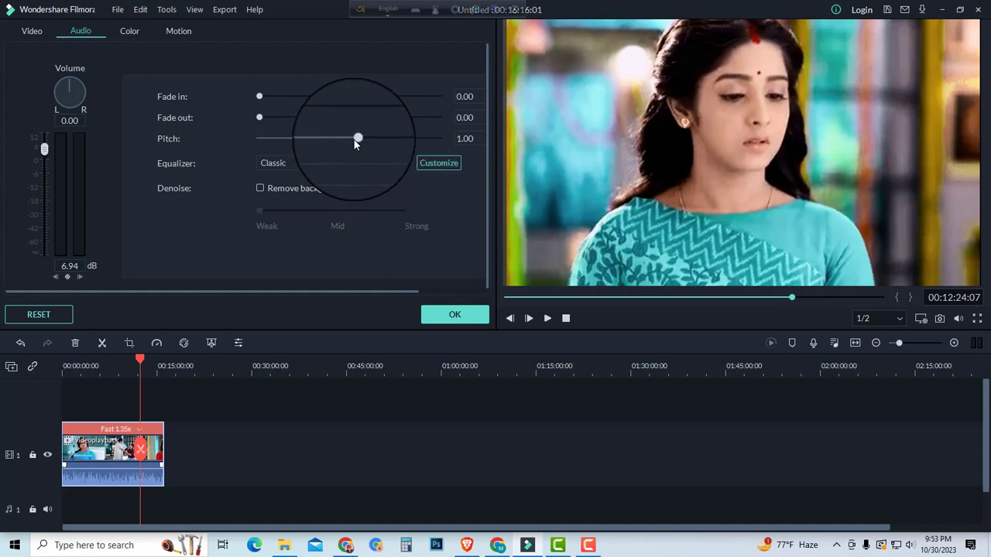
{"action": "left_click", "coordinate": [457, 315]}
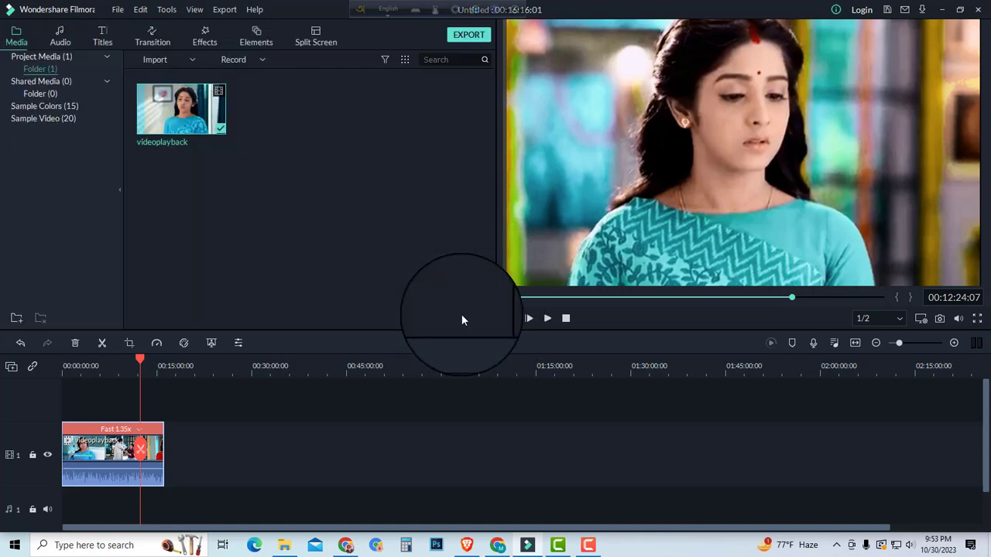
Step: Move the playhead to 00:14:12:23 and place the Orange sample color on a new track above the video at about 00:04:30
{"action": "mouse_move", "coordinate": [140, 363]}
{"action": "left_mouse_down"}
{"action": "mouse_move", "coordinate": [72, 367]}
{"action": "mouse_move", "coordinate": [152, 362]}
{"action": "left_mouse_up"}
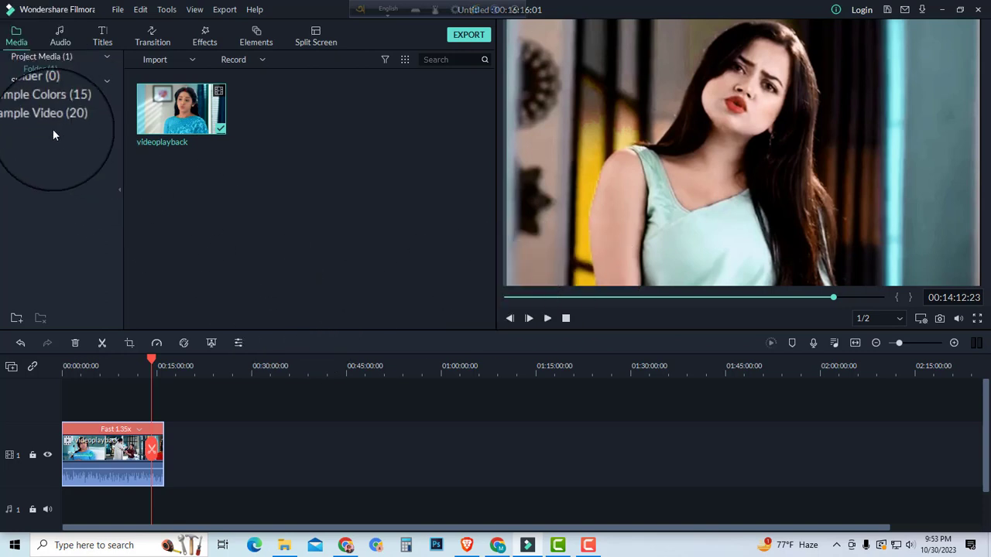
{"action": "left_click", "coordinate": [37, 106]}
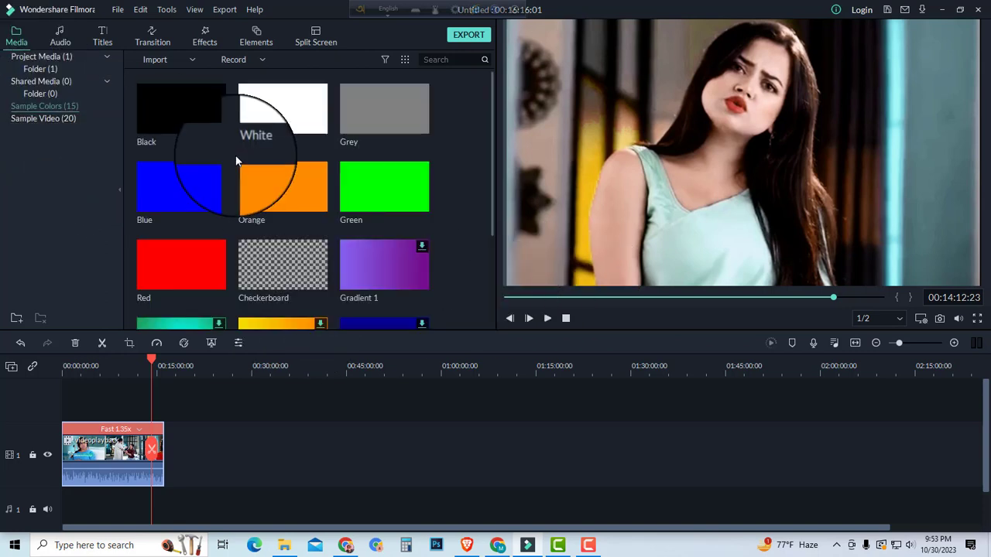
{"action": "scroll", "coordinate": [273, 268], "scroll_direction": "down", "scroll_amount": 3}
{"action": "scroll", "coordinate": [298, 261], "scroll_direction": "up", "scroll_amount": 3}
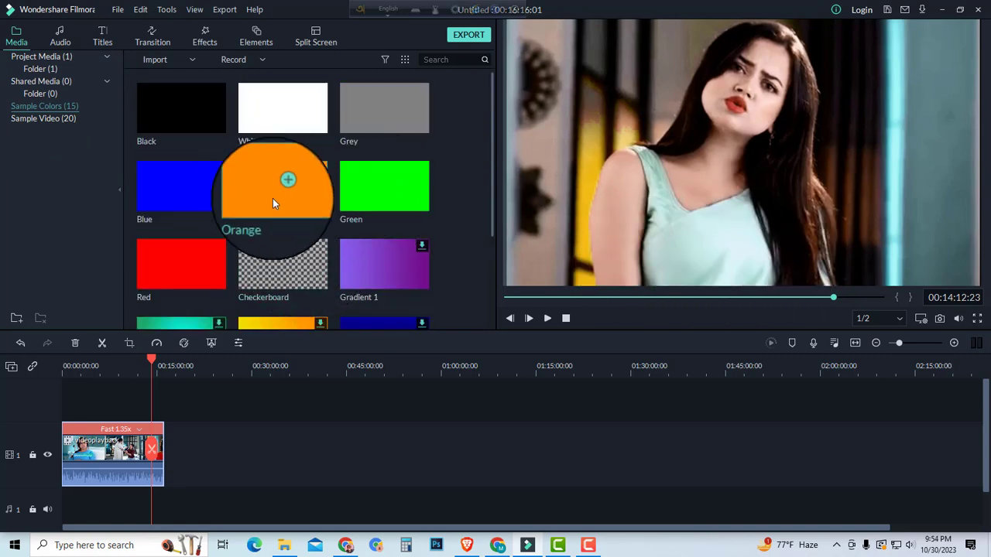
{"action": "left_click_drag", "start_coordinate": [305, 188], "coordinate": [133, 435]}
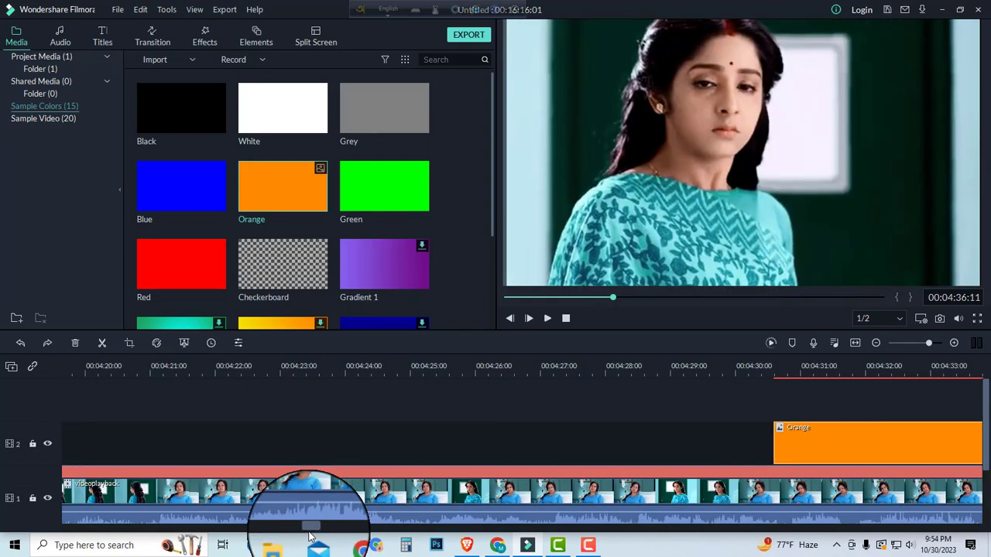
Step: Extend the end of the orange clip to the end of the video clip at 00:16:16
{"action": "scroll", "coordinate": [287, 508], "scroll_direction": "right", "scroll_amount": 5}
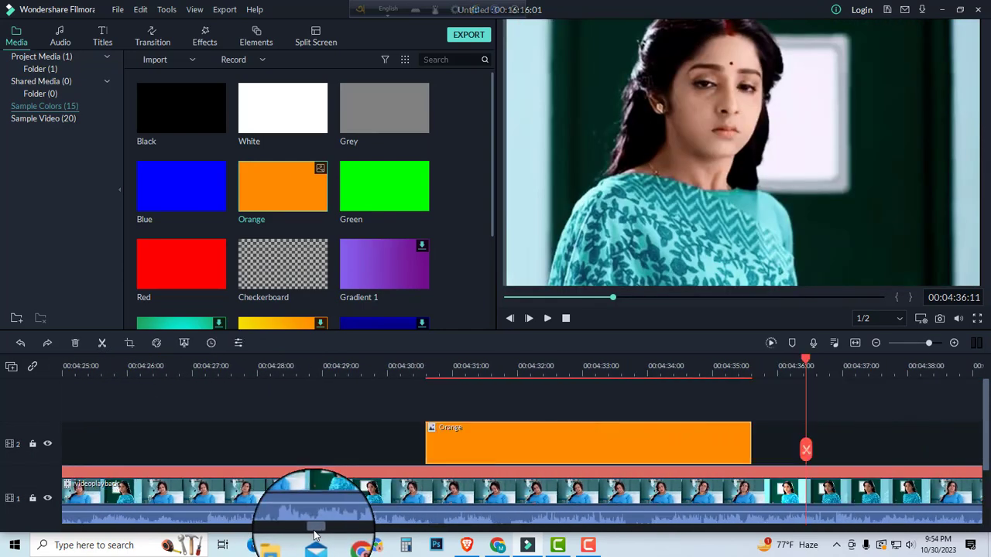
{"action": "left_click_drag", "start_coordinate": [430, 446], "coordinate": [3, 486]}
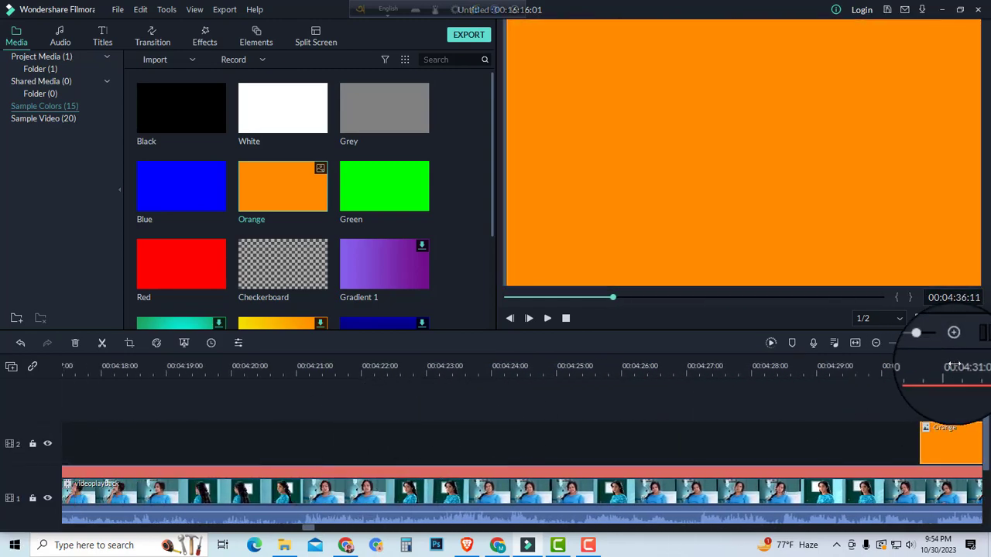
{"action": "left_click_drag", "start_coordinate": [921, 347], "coordinate": [908, 344]}
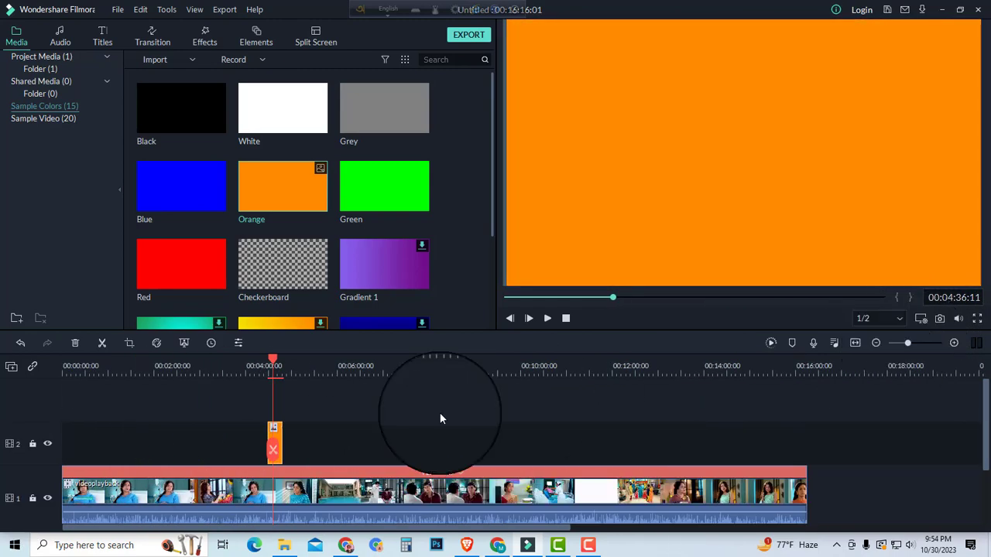
{"action": "left_click_drag", "start_coordinate": [278, 434], "coordinate": [806, 422]}
{"action": "left_click_drag", "start_coordinate": [378, 447], "coordinate": [2, 470]}
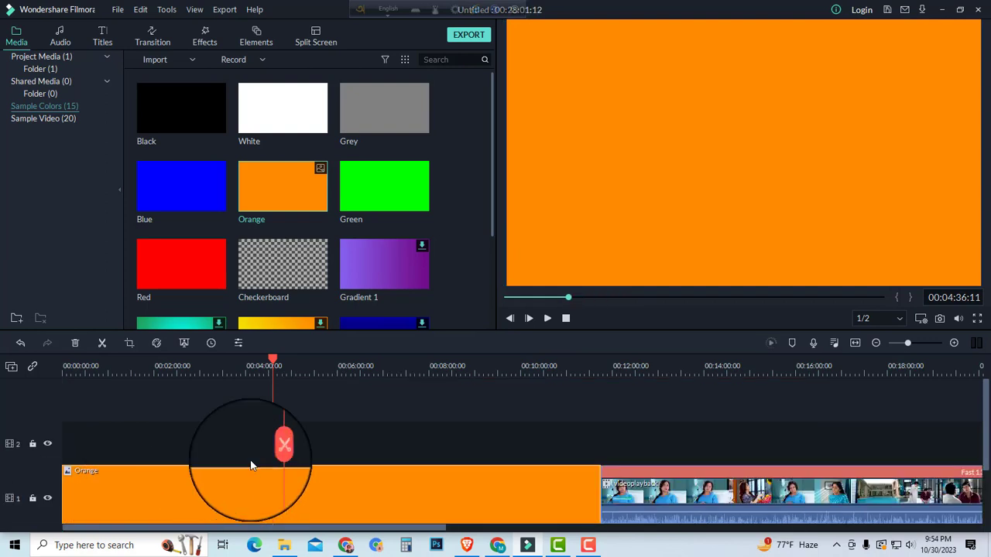
{"action": "left_click", "coordinate": [517, 481]}
{"action": "key", "text": "ctrl+z"}
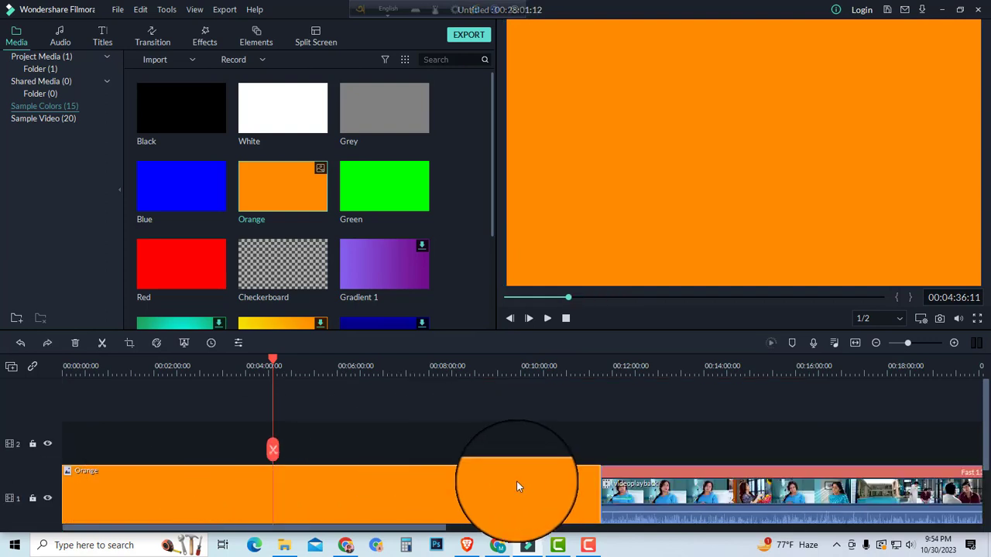
{"action": "key", "text": "ctrl+z"}
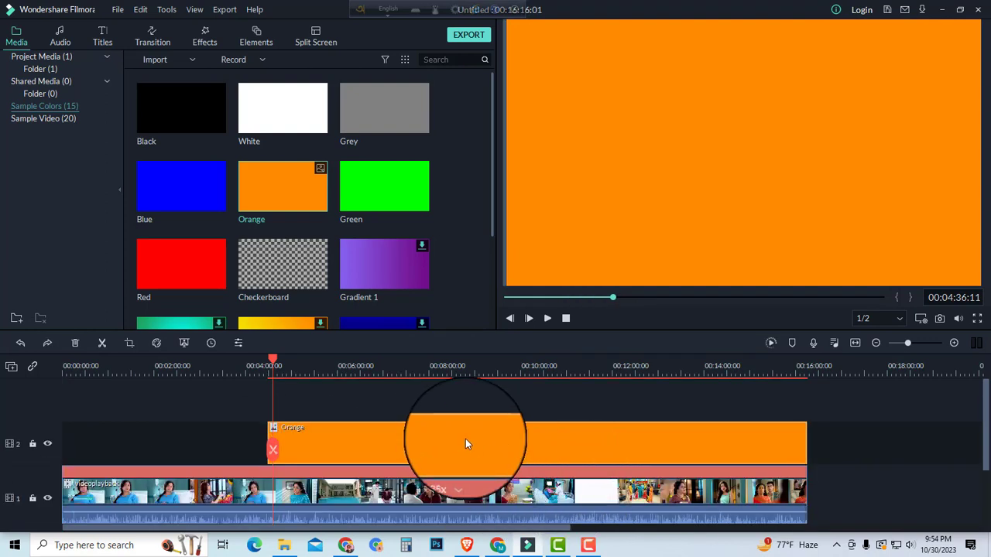
Step: Shift the orange clip to the timeline's start and stretch it so it covers the video clip's full length
{"action": "left_click_drag", "start_coordinate": [465, 439], "coordinate": [294, 448]}
{"action": "left_click_drag", "start_coordinate": [907, 345], "coordinate": [898, 343]}
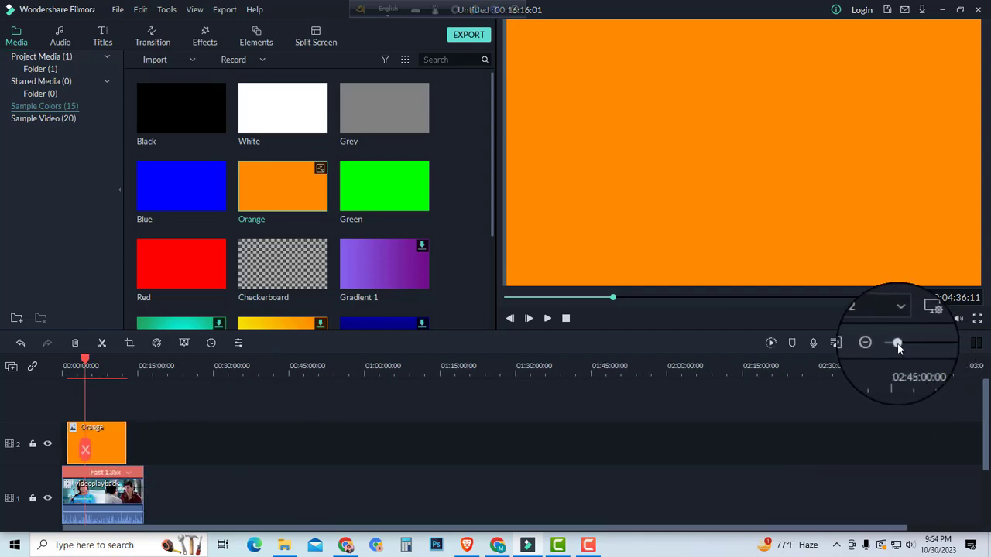
{"action": "left_click_drag", "start_coordinate": [108, 440], "coordinate": [134, 440]}
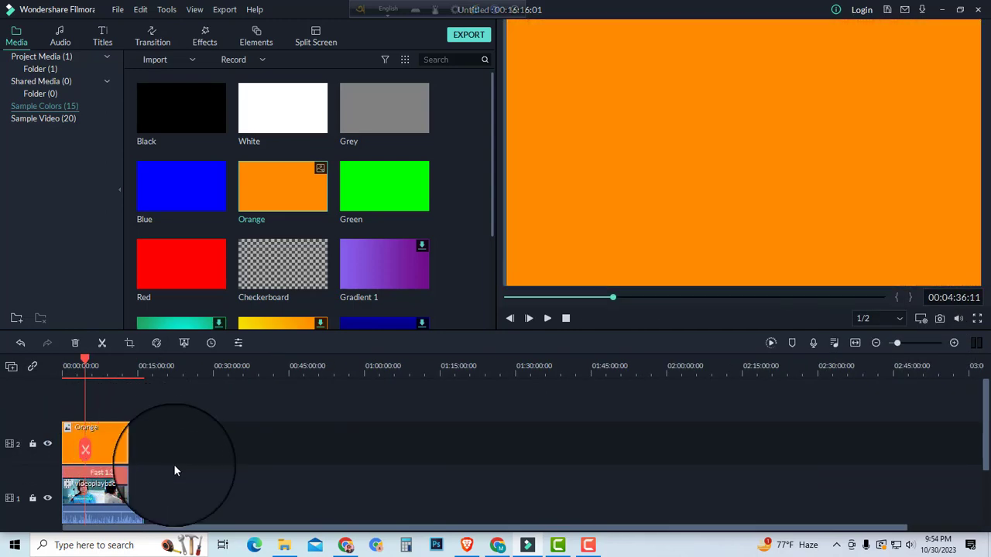
Step: Shrink the orange color's height in the preview into a thin strip along the bottom of the picture
{"action": "left_click", "coordinate": [203, 453]}
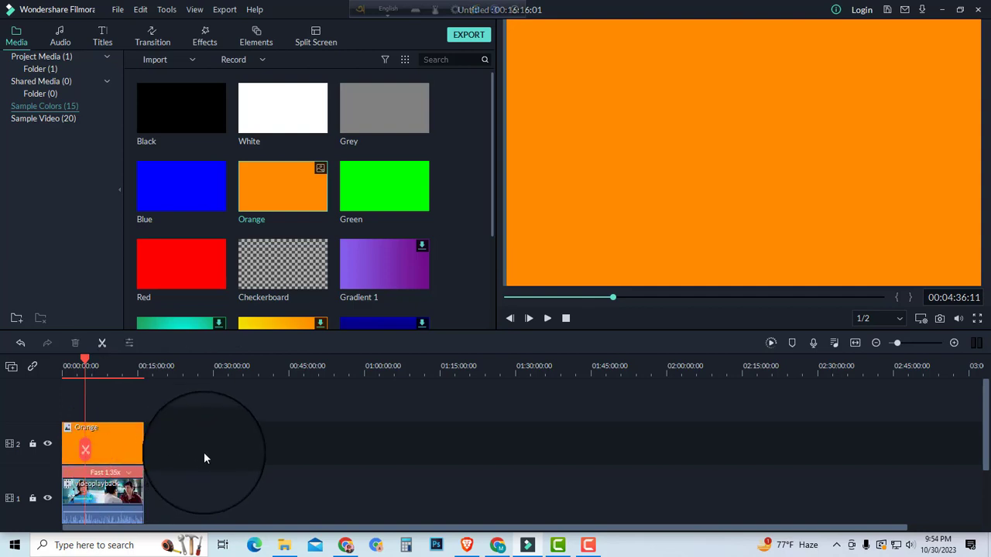
{"action": "left_click", "coordinate": [720, 136]}
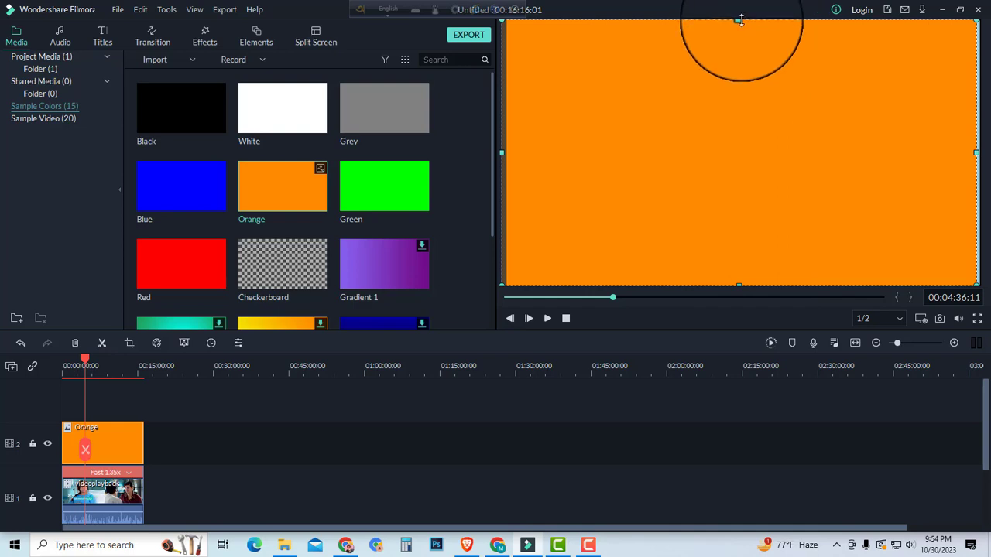
{"action": "left_click_drag", "start_coordinate": [740, 21], "coordinate": [739, 263]}
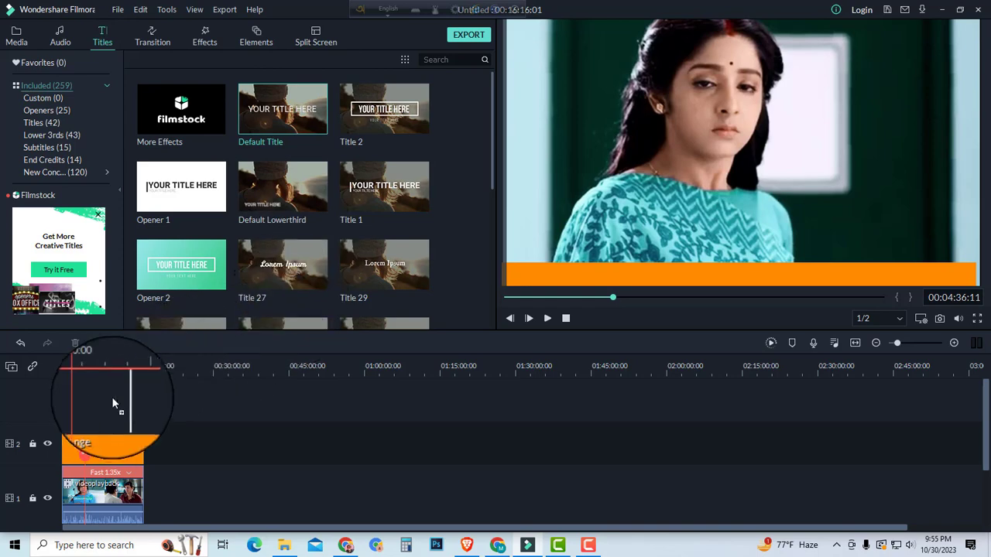
Step: Add the Default Title on a new track above the orange clip at the playhead, with the text "Follow This Page For Next Episode"
{"action": "left_click_drag", "start_coordinate": [108, 407], "coordinate": [87, 408]}
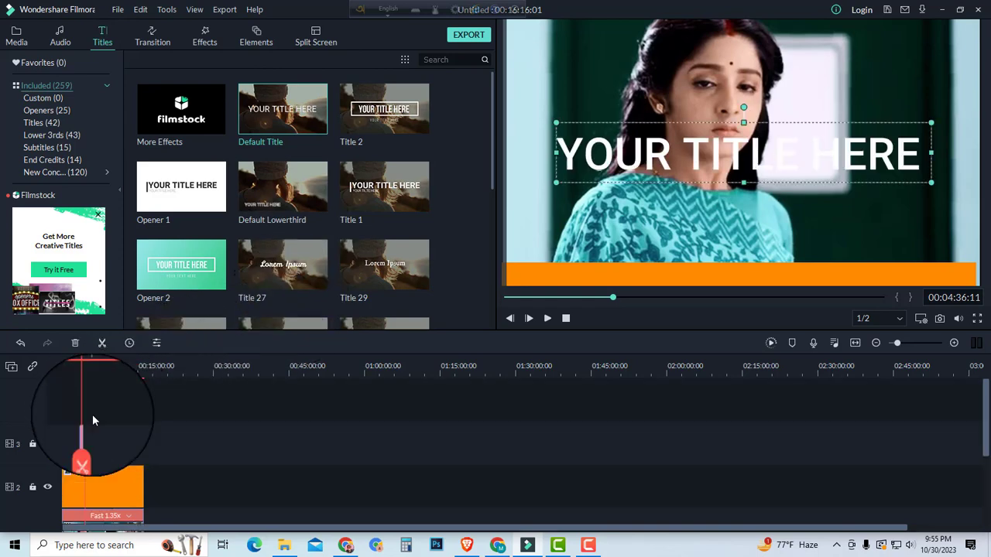
{"action": "double_click", "coordinate": [639, 168]}
{"action": "left_click_drag", "start_coordinate": [283, 113], "coordinate": [208, 121]}
{"action": "key", "text": "BackSpace"}
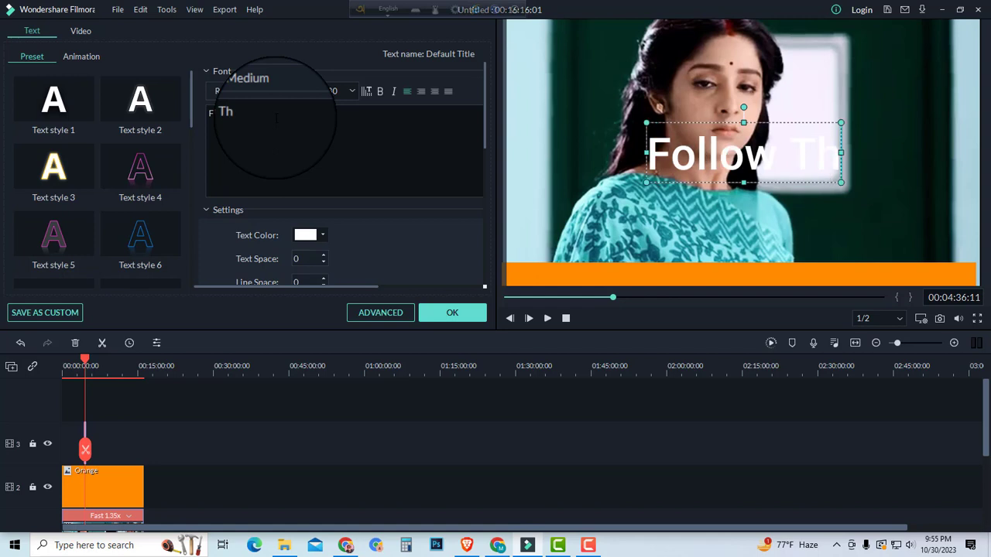
{"action": "type", "text": "is Pa"}
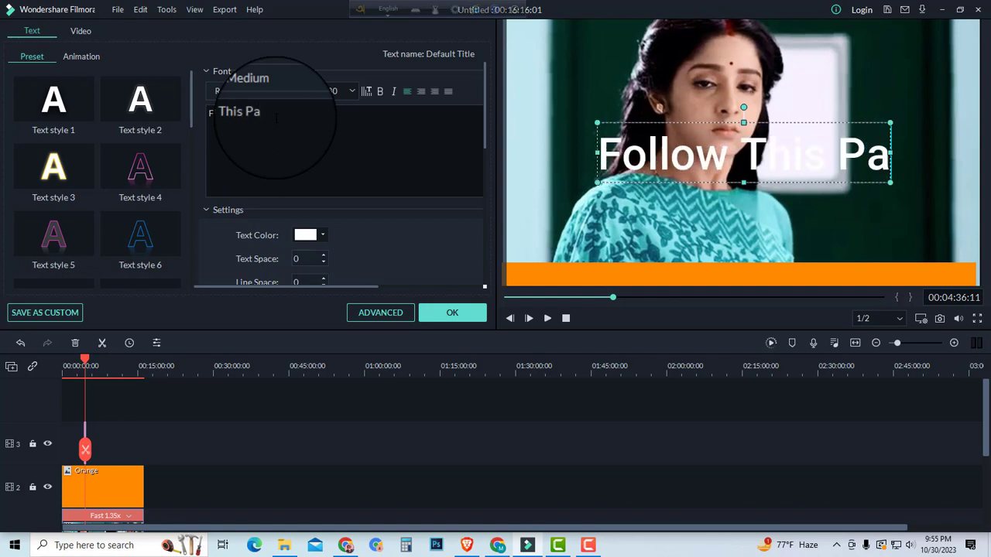
{"action": "type", "text": "ge For"}
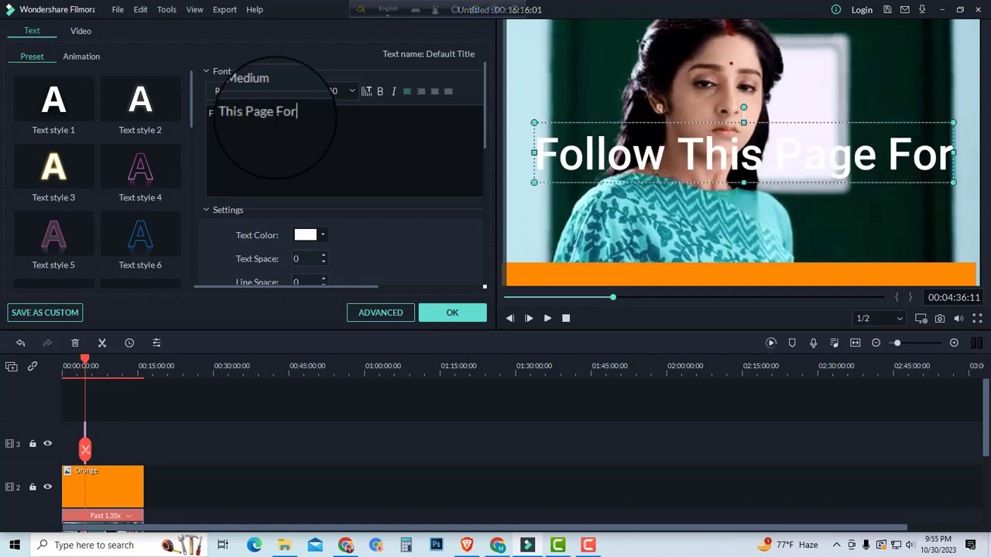
{"action": "type", "text": " Next E"}
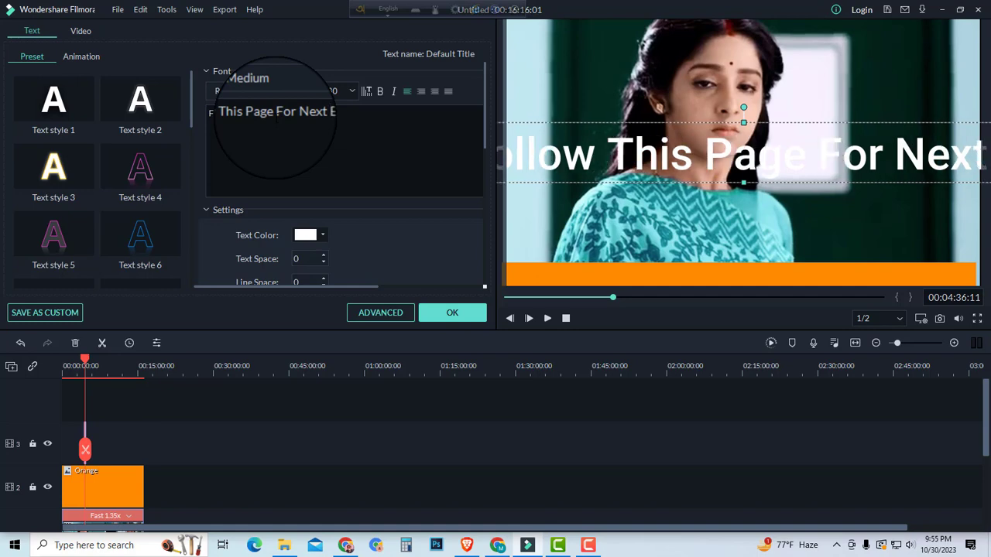
{"action": "type", "text": "pisode"}
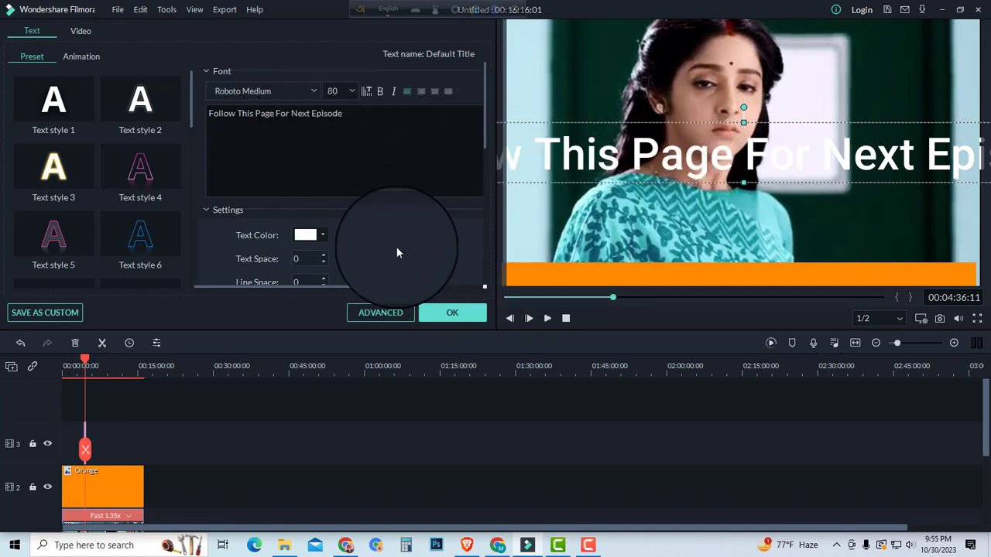
Step: Scale the title down to fit the picture width and place it on the orange strip at about X -22, Y -189
{"action": "left_click_drag", "start_coordinate": [485, 120], "coordinate": [476, 211]}
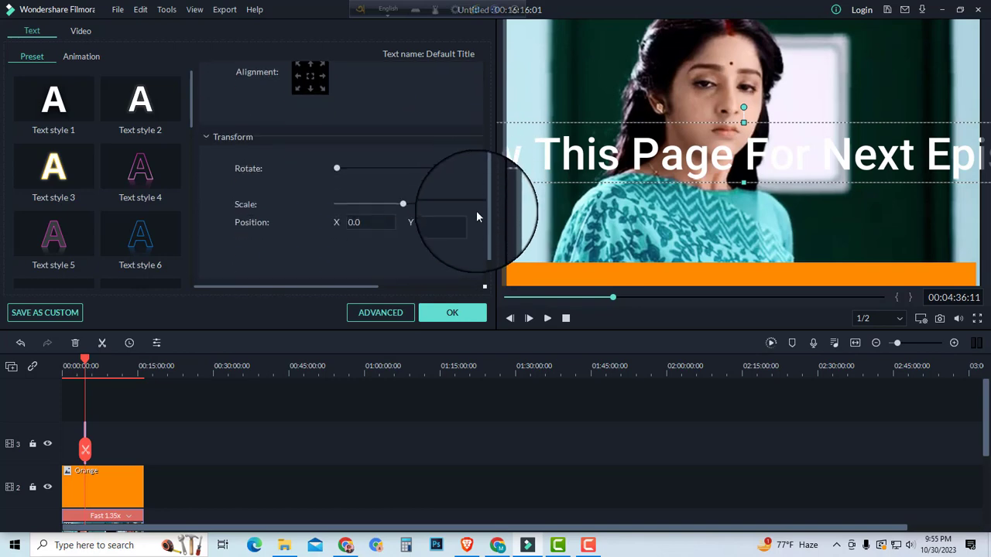
{"action": "left_click_drag", "start_coordinate": [402, 208], "coordinate": [374, 206]}
{"action": "left_click_drag", "start_coordinate": [679, 153], "coordinate": [666, 272]}
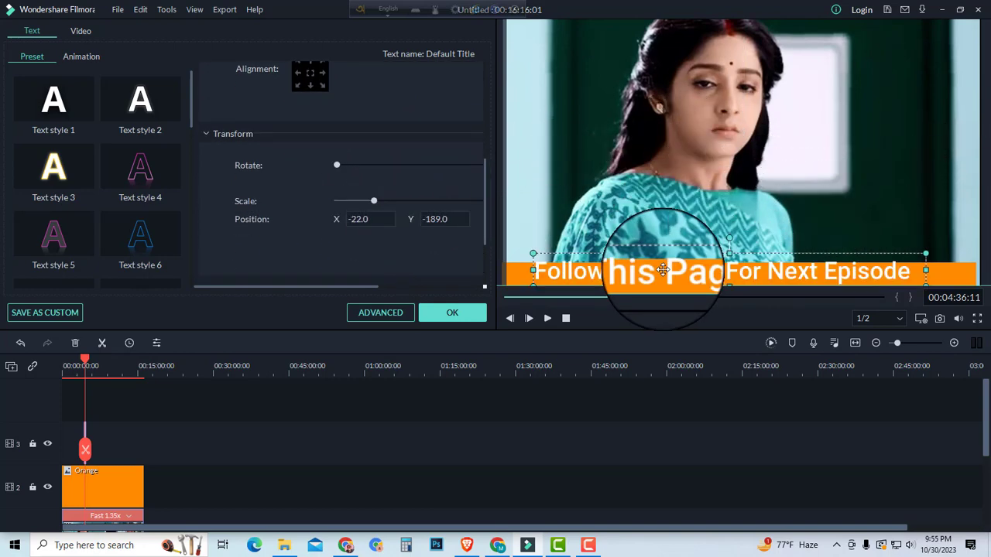
Step: Set the title's text color to black and its font to Roboto Slab Bold
{"action": "scroll", "coordinate": [356, 162], "scroll_direction": "up", "scroll_amount": 3}
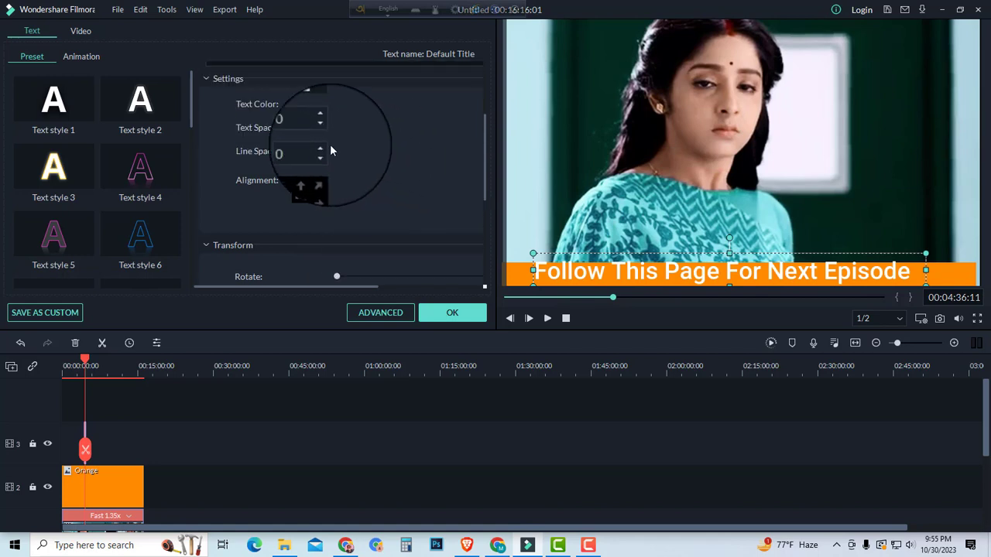
{"action": "left_click", "coordinate": [306, 104]}
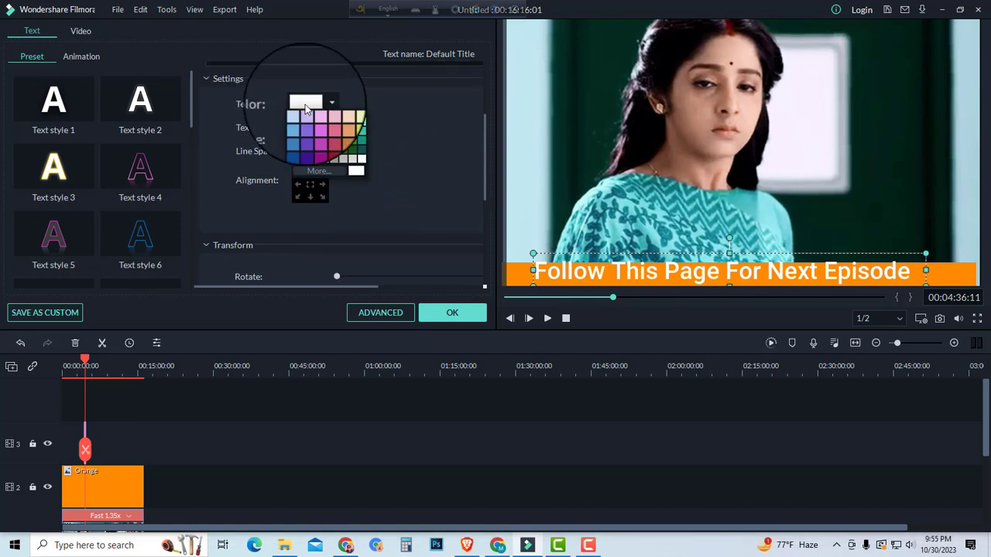
{"action": "left_click", "coordinate": [298, 161]}
{"action": "scroll", "coordinate": [353, 143], "scroll_direction": "up", "scroll_amount": 2}
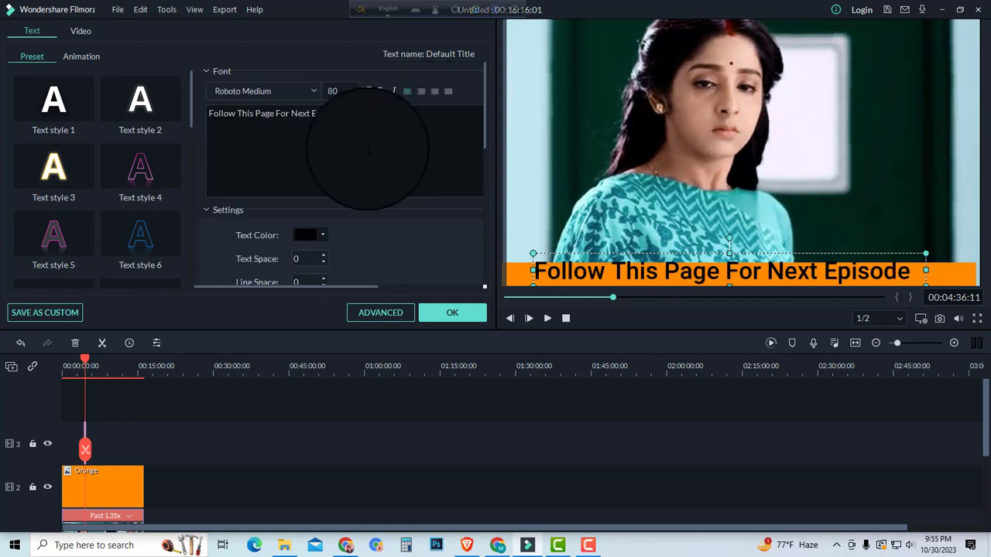
{"action": "scroll", "coordinate": [283, 95], "scroll_direction": "down", "scroll_amount": 1}
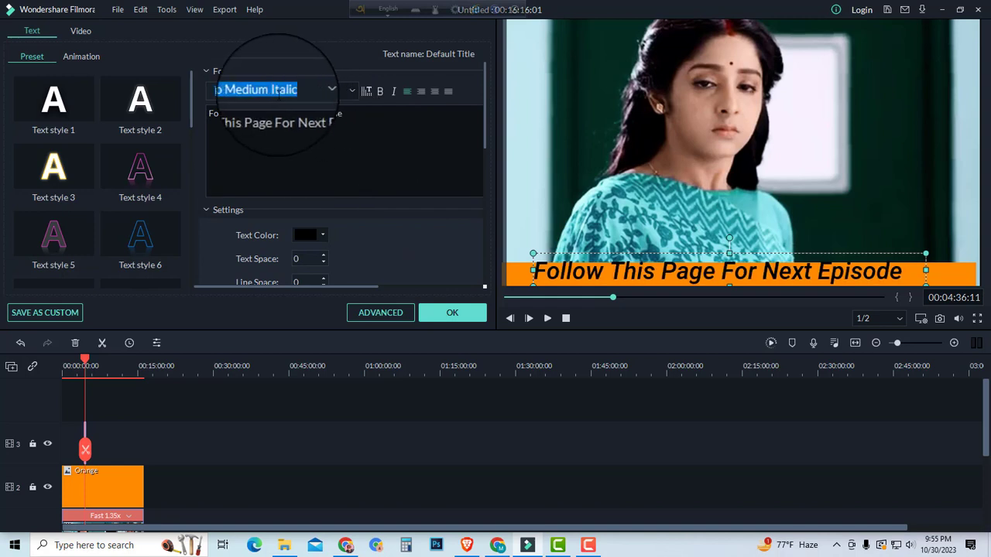
{"action": "scroll", "coordinate": [279, 92], "scroll_direction": "down", "scroll_amount": 1}
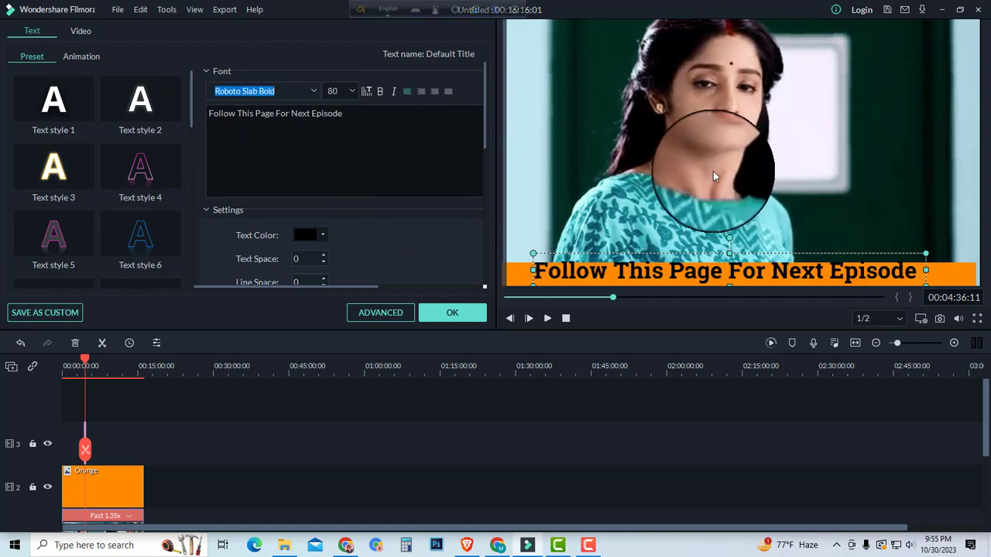
Step: Reposition the black title slightly to the right and lower so it sits centered within the orange strip, and apply the edit
{"action": "left_click_drag", "start_coordinate": [728, 254], "coordinate": [786, 268]}
{"action": "left_click", "coordinate": [747, 190]}
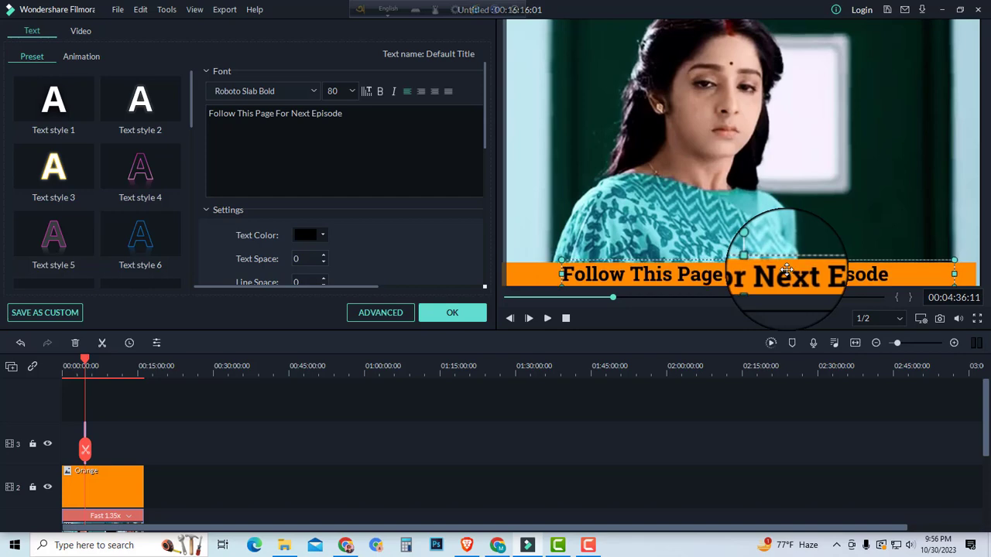
{"action": "left_click", "coordinate": [806, 184]}
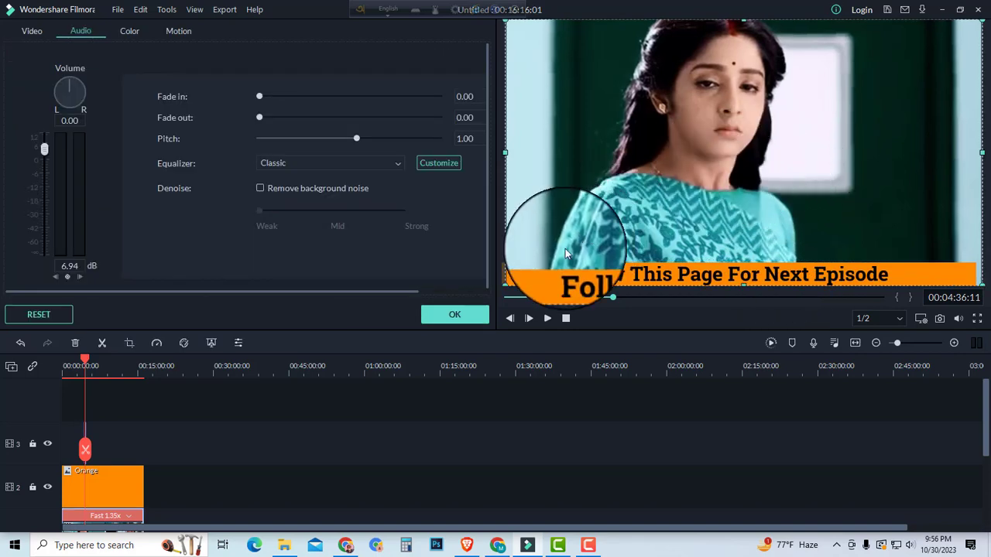
{"action": "left_click", "coordinate": [463, 314]}
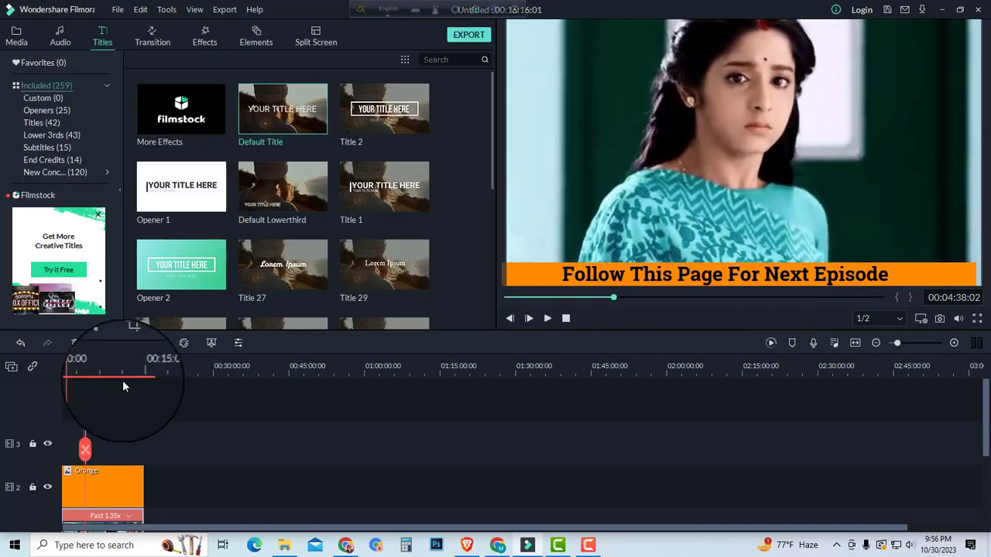
Step: Move the title clip to the timeline's start and stretch it to match the orange clip's full length
{"action": "left_click_drag", "start_coordinate": [898, 343], "coordinate": [922, 342]}
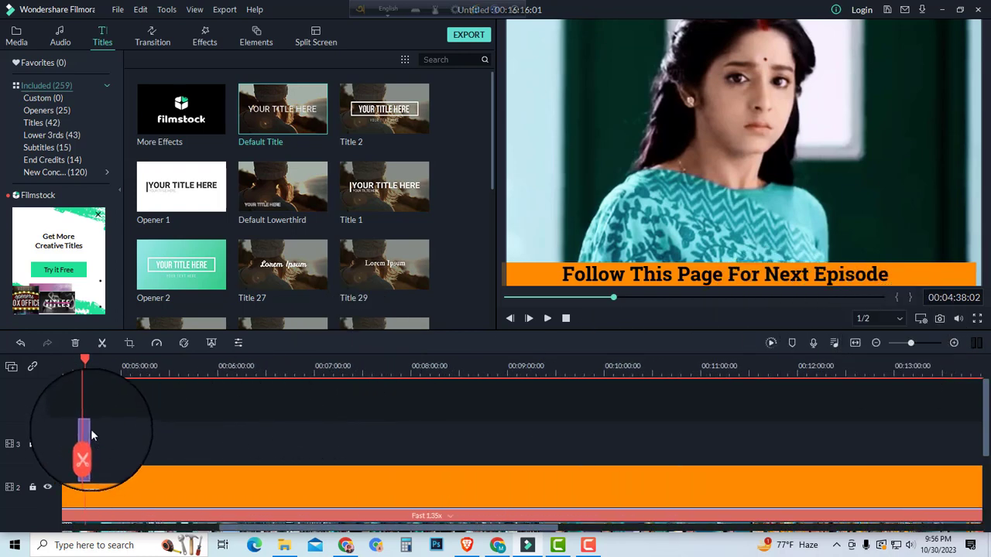
{"action": "left_click_drag", "start_coordinate": [91, 430], "coordinate": [658, 424]}
{"action": "left_click_drag", "start_coordinate": [508, 431], "coordinate": [367, 440]}
{"action": "left_click_drag", "start_coordinate": [907, 343], "coordinate": [903, 344]}
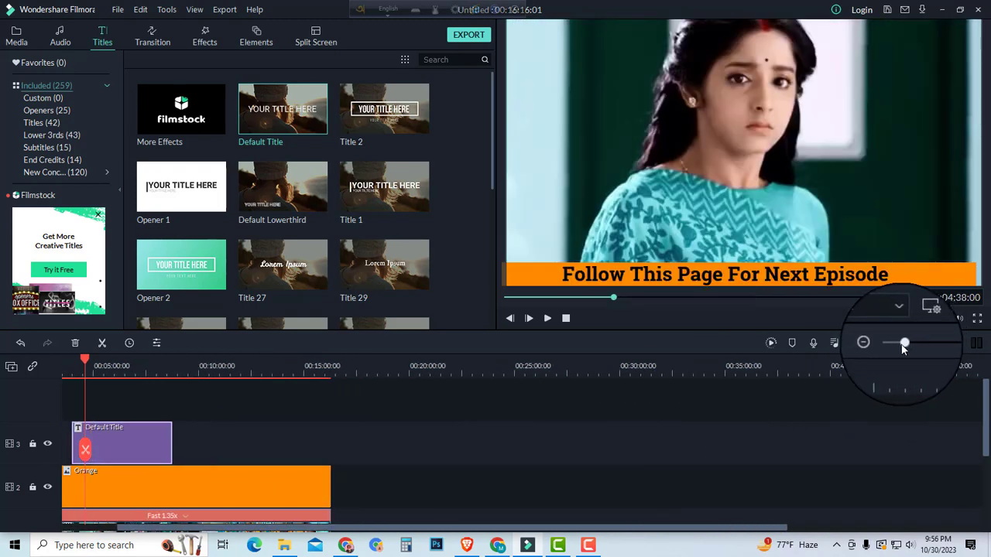
{"action": "left_click_drag", "start_coordinate": [161, 425], "coordinate": [331, 432]}
{"action": "left_click_drag", "start_coordinate": [267, 439], "coordinate": [167, 451]}
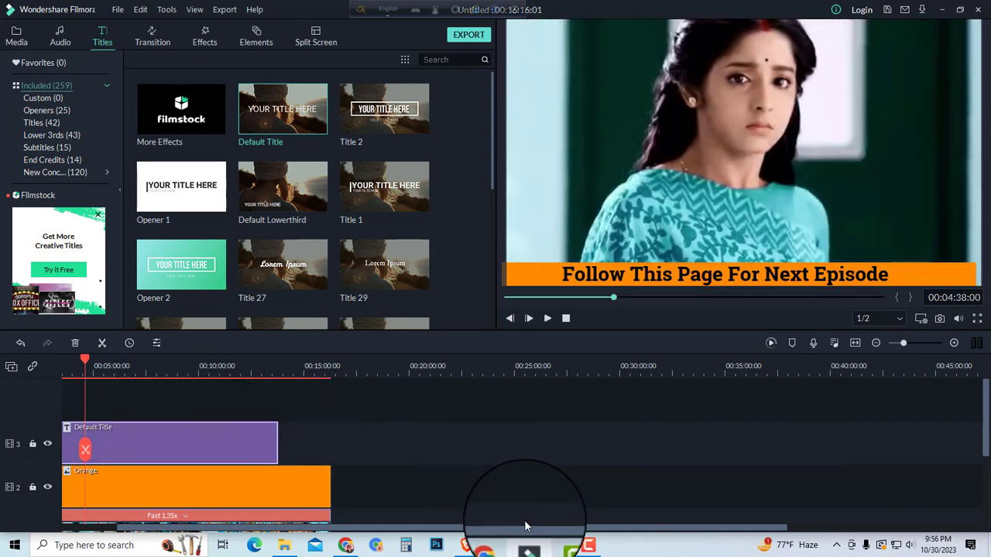
{"action": "left_click_drag", "start_coordinate": [509, 533], "coordinate": [222, 531]}
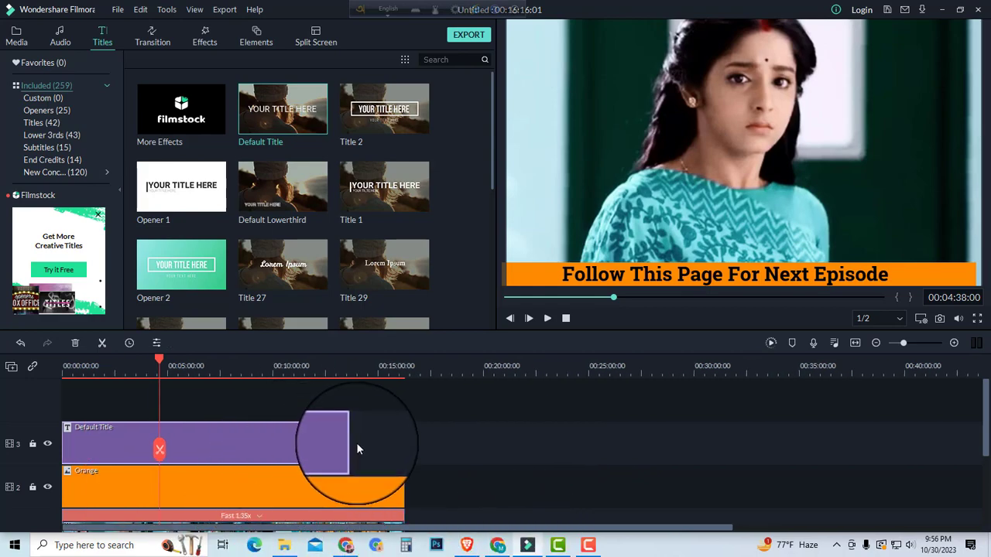
{"action": "left_click_drag", "start_coordinate": [352, 442], "coordinate": [404, 443]}
{"action": "scroll", "coordinate": [247, 405], "scroll_direction": "down", "scroll_amount": 1}
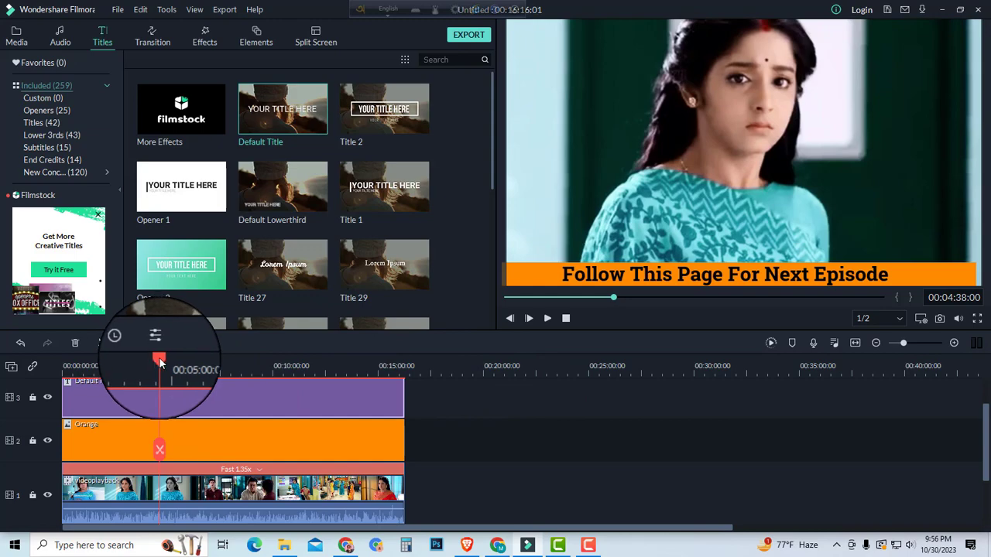
Step: Add the Fade transition at the start of the title and orange clips, and play back the opening seconds
{"action": "left_click_drag", "start_coordinate": [159, 362], "coordinate": [122, 362]}
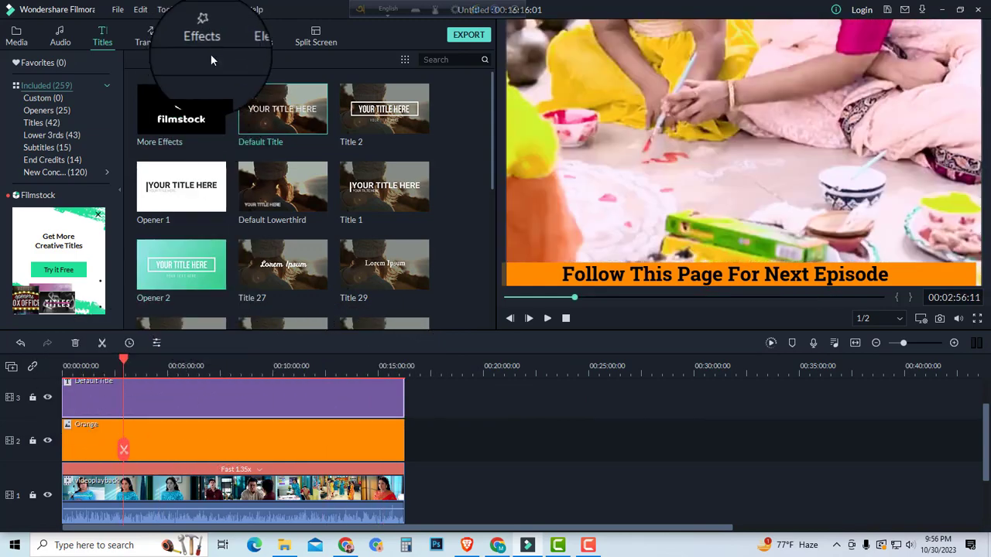
{"action": "left_click", "coordinate": [152, 40]}
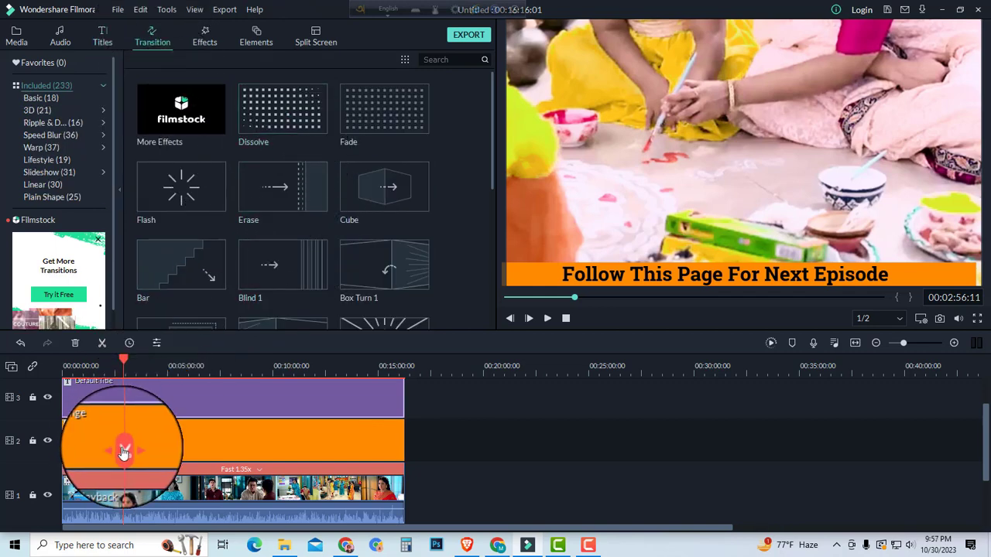
{"action": "left_click_drag", "start_coordinate": [124, 453], "coordinate": [35, 442]}
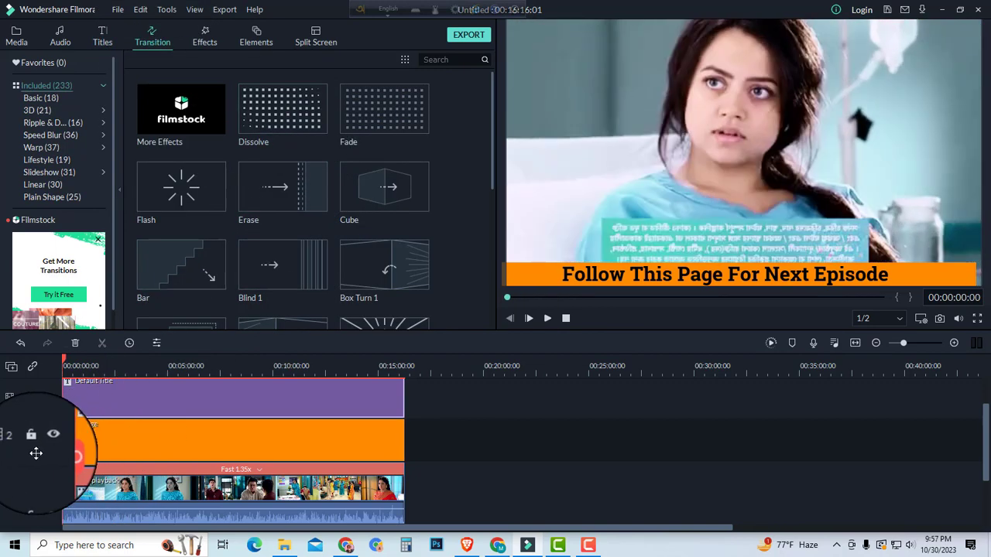
{"action": "left_click_drag", "start_coordinate": [383, 117], "coordinate": [70, 410]}
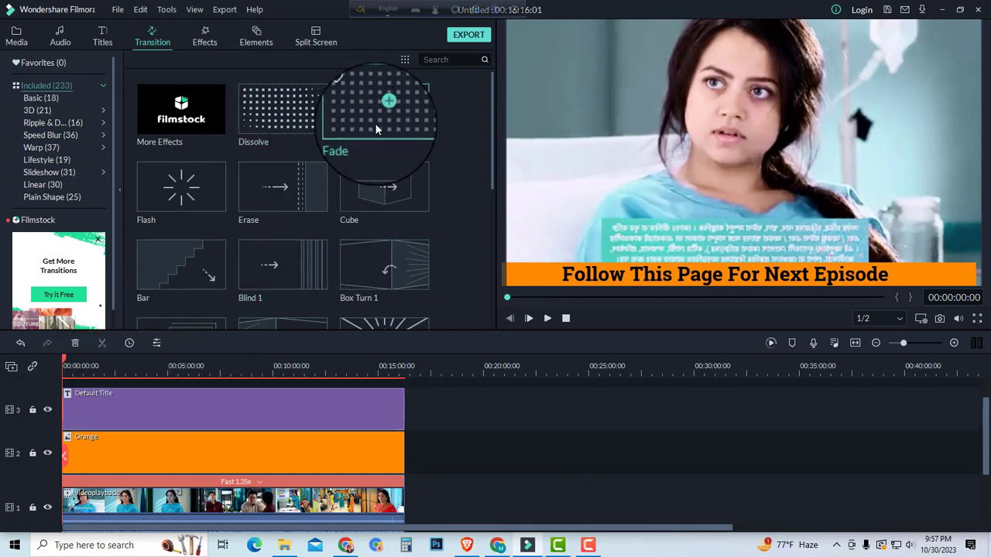
{"action": "mouse_move", "coordinate": [387, 123]}
{"action": "left_mouse_down"}
{"action": "mouse_move", "coordinate": [82, 458]}
{"action": "mouse_move", "coordinate": [63, 455]}
{"action": "left_mouse_up"}
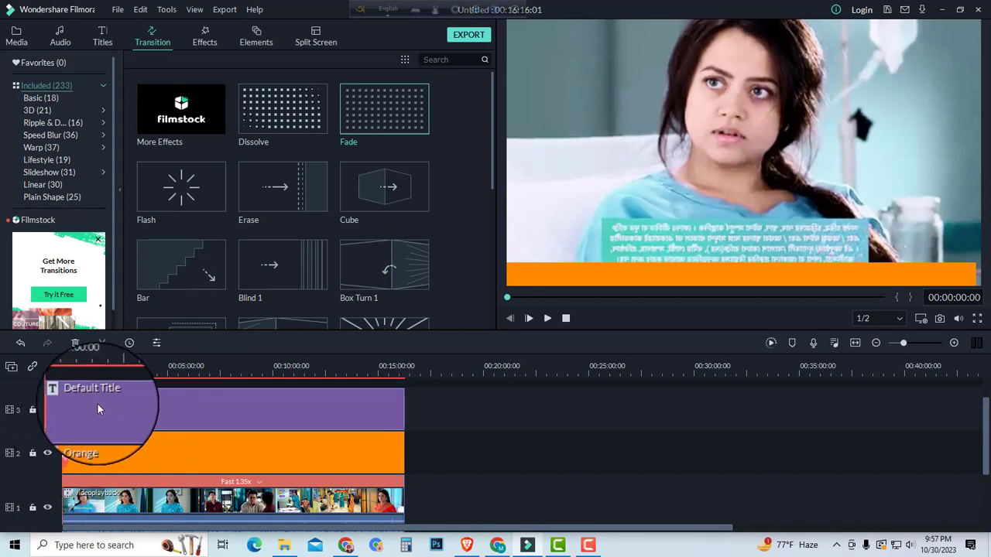
{"action": "left_click", "coordinate": [548, 319]}
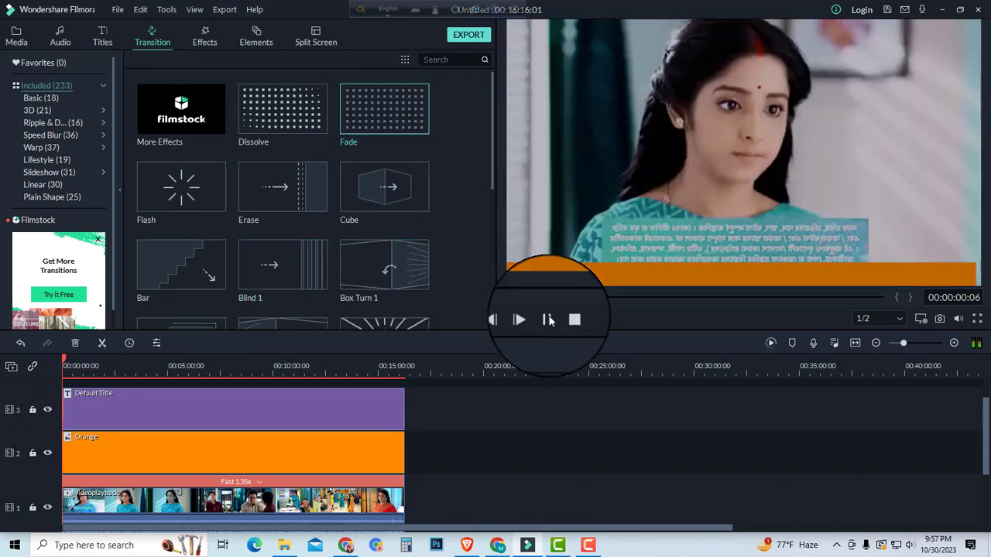
{"action": "left_click", "coordinate": [548, 319]}
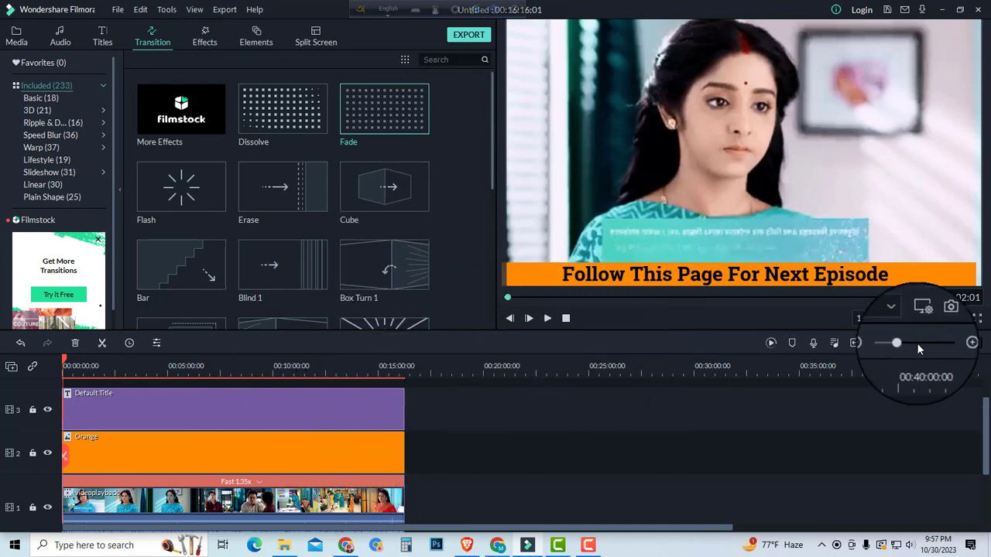
Step: Export the project as an MP4 named "Anurager Chowa" to the Desktop folder
{"action": "left_click_drag", "start_coordinate": [904, 344], "coordinate": [896, 345]}
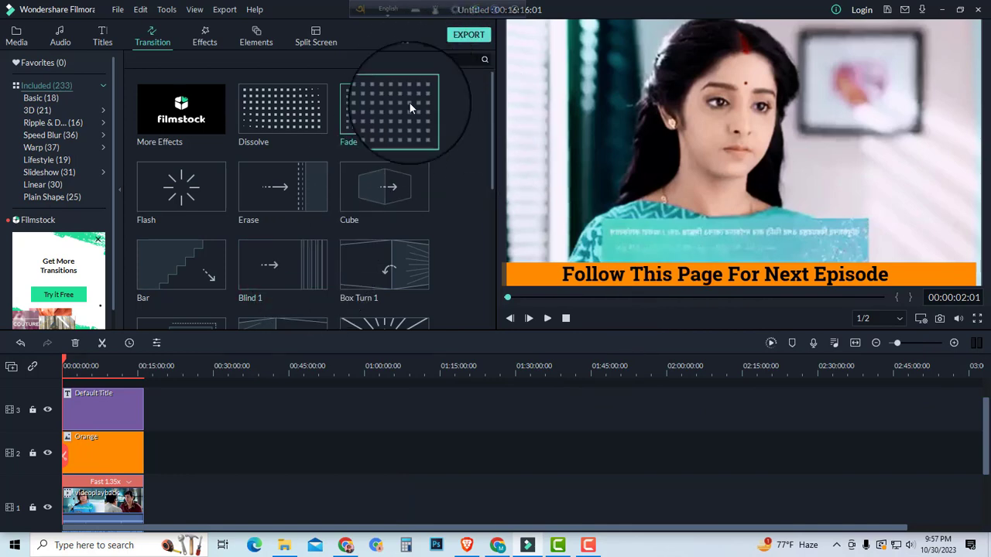
{"action": "left_click", "coordinate": [469, 36]}
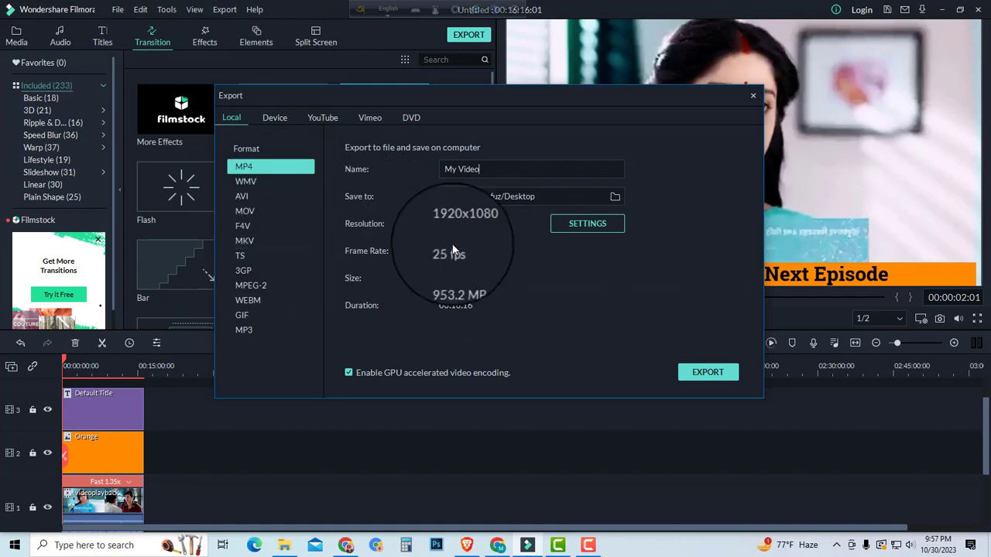
{"action": "double_click", "coordinate": [471, 169]}
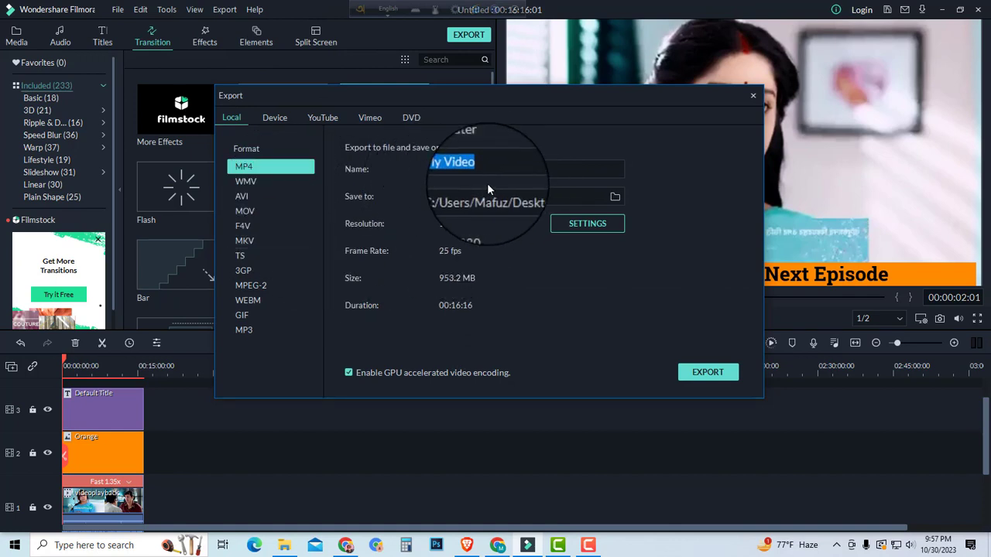
{"action": "key", "text": "BackSpace"}
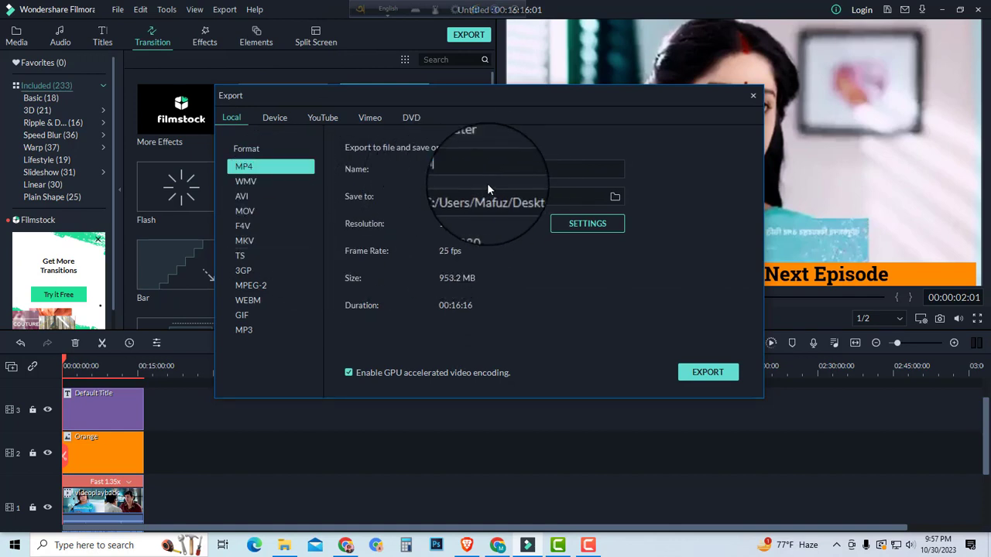
{"action": "type", "text": "Anurager Chowa"}
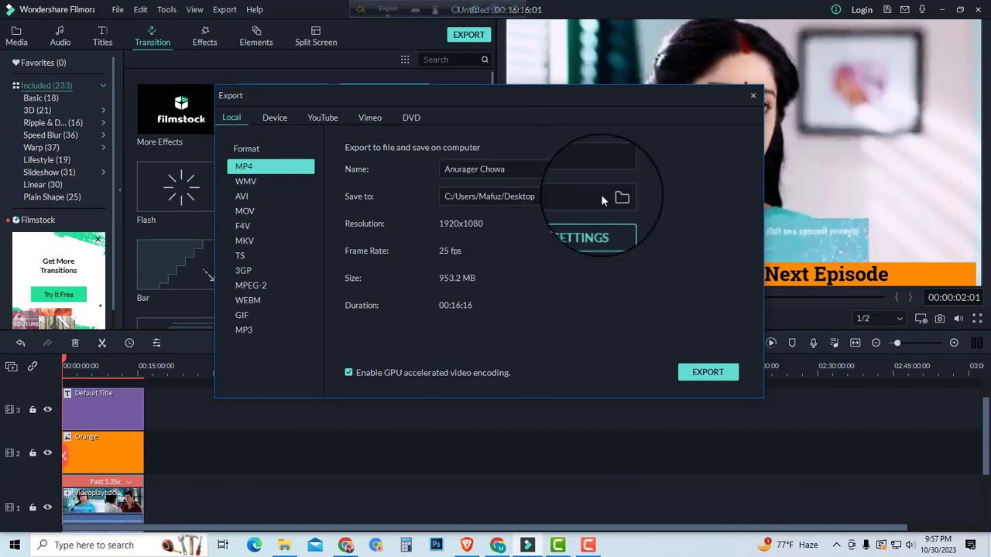
{"action": "left_click", "coordinate": [709, 373]}
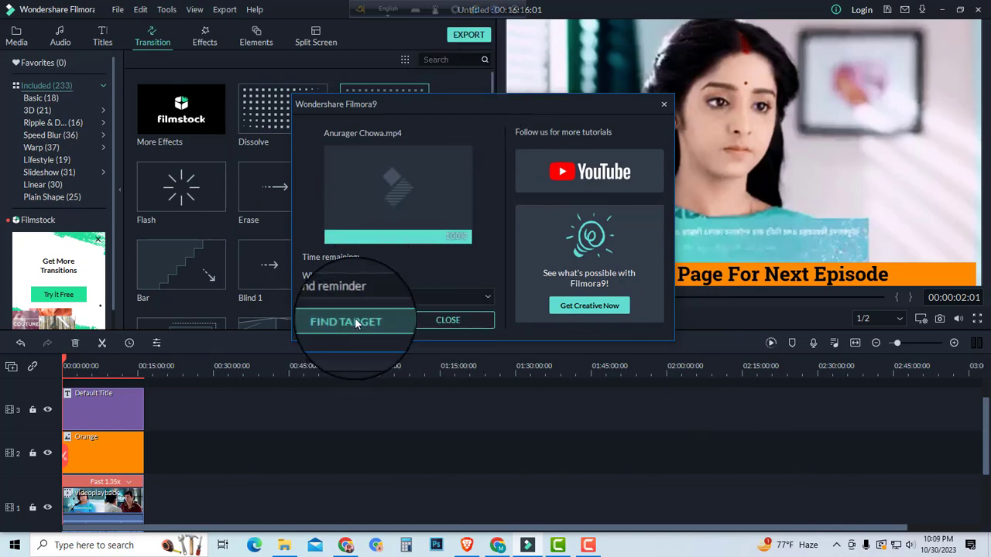
Step: Reveal the exported video in its folder, minimize the editor, move the folder window aside and refresh the desktop
{"action": "left_click", "coordinate": [356, 324]}
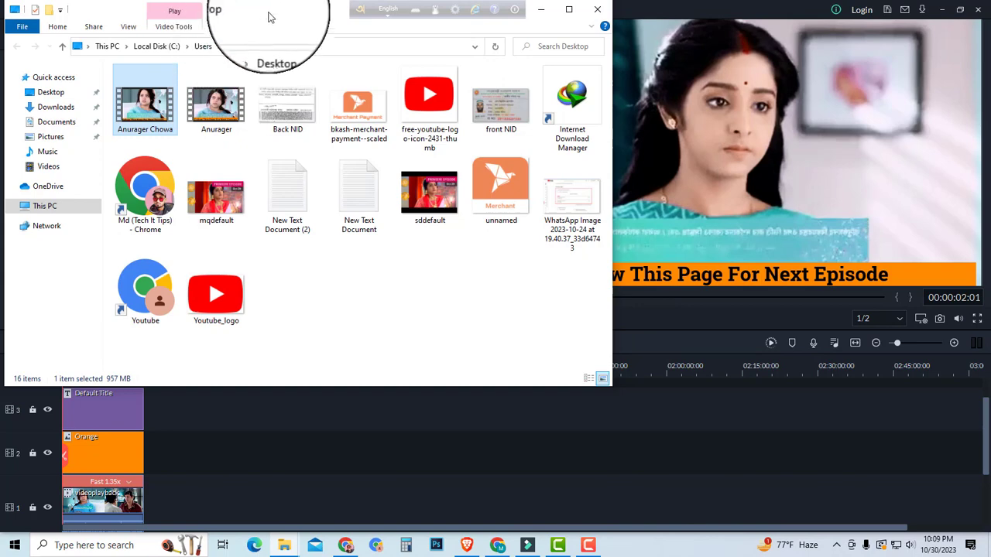
{"action": "left_click_drag", "start_coordinate": [269, 17], "coordinate": [699, 172]}
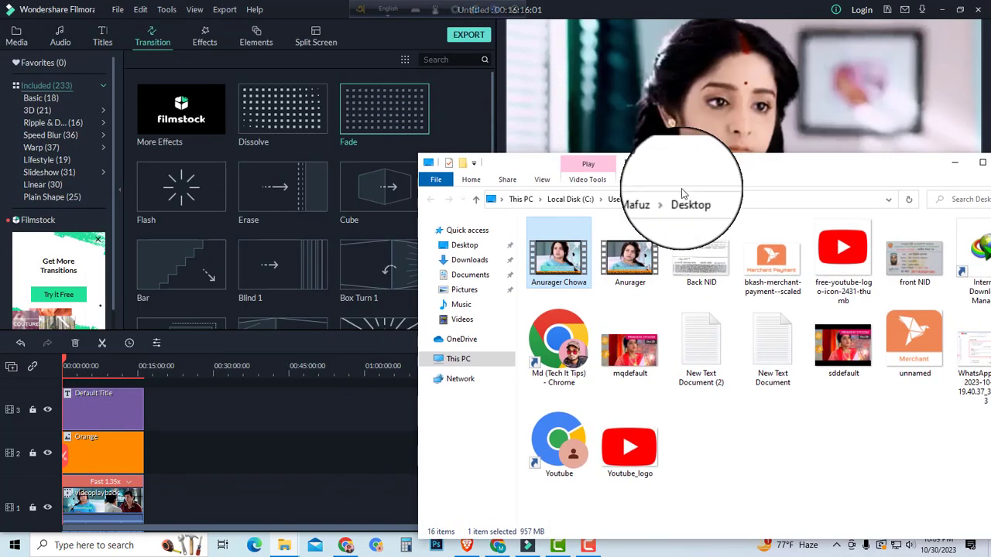
{"action": "left_click", "coordinate": [949, 10]}
{"action": "left_click_drag", "start_coordinate": [682, 155], "coordinate": [769, 115]}
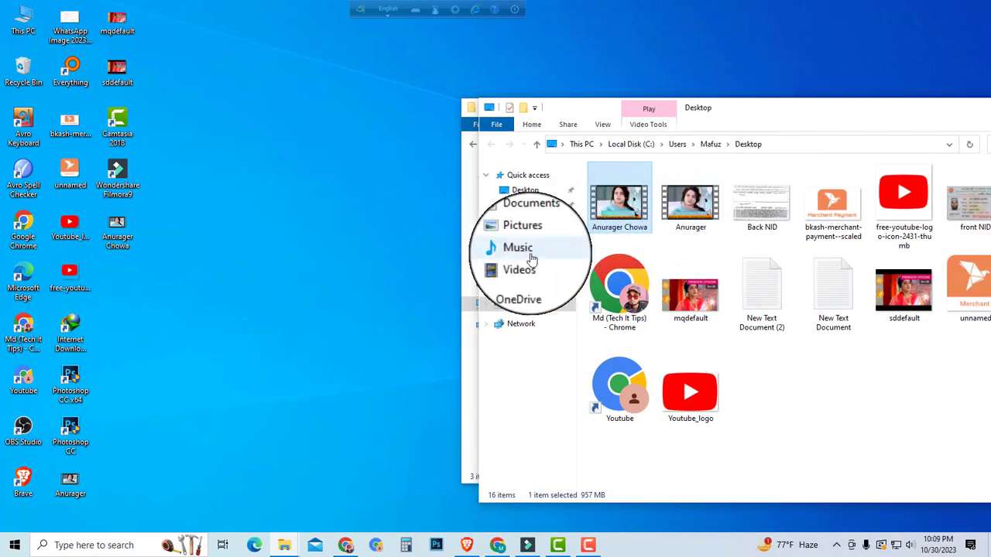
{"action": "right_click", "coordinate": [282, 273]}
{"action": "left_click", "coordinate": [322, 306]}
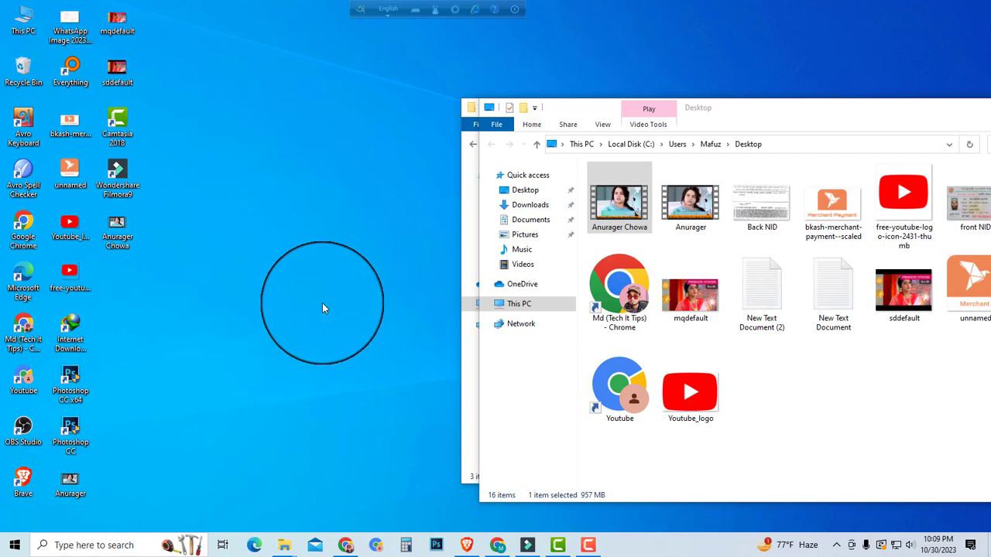
Step: Switch to Facebook in the Brave browser and change the active profile to the Bdstory page
{"action": "left_click", "coordinate": [466, 546]}
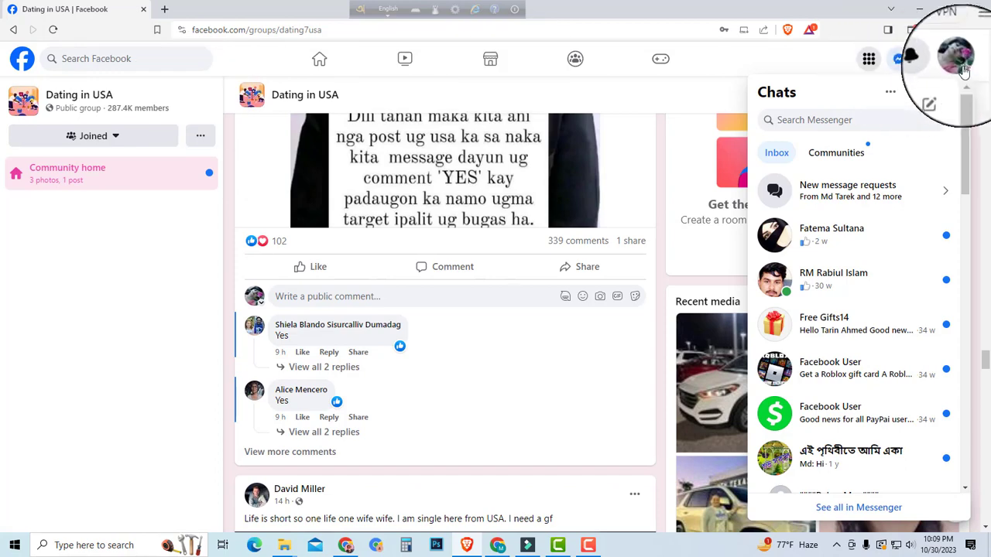
{"action": "left_click", "coordinate": [966, 68]}
{"action": "left_click", "coordinate": [945, 108]}
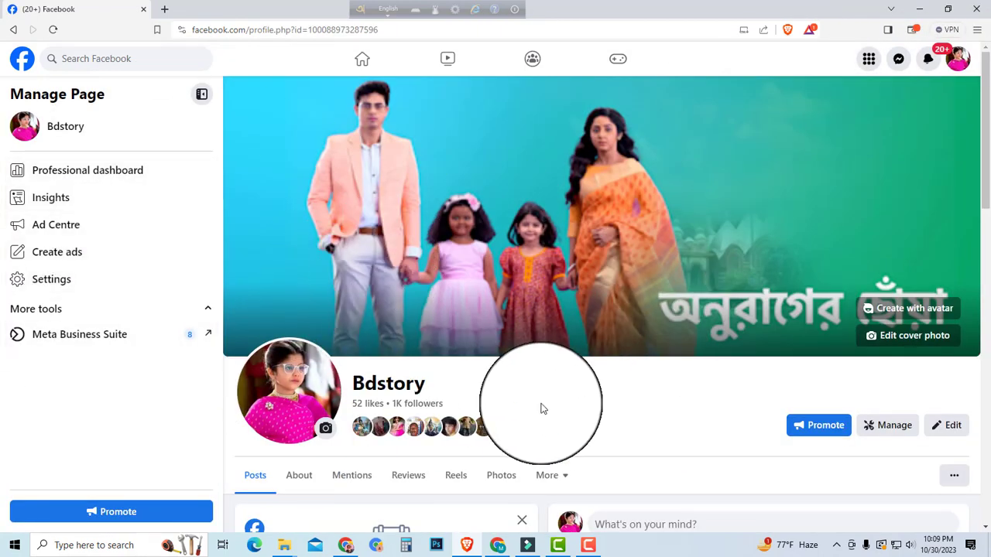
Step: Open the Bdstory page's reels and look through the published videos
{"action": "scroll", "coordinate": [459, 329], "scroll_direction": "down", "scroll_amount": 2}
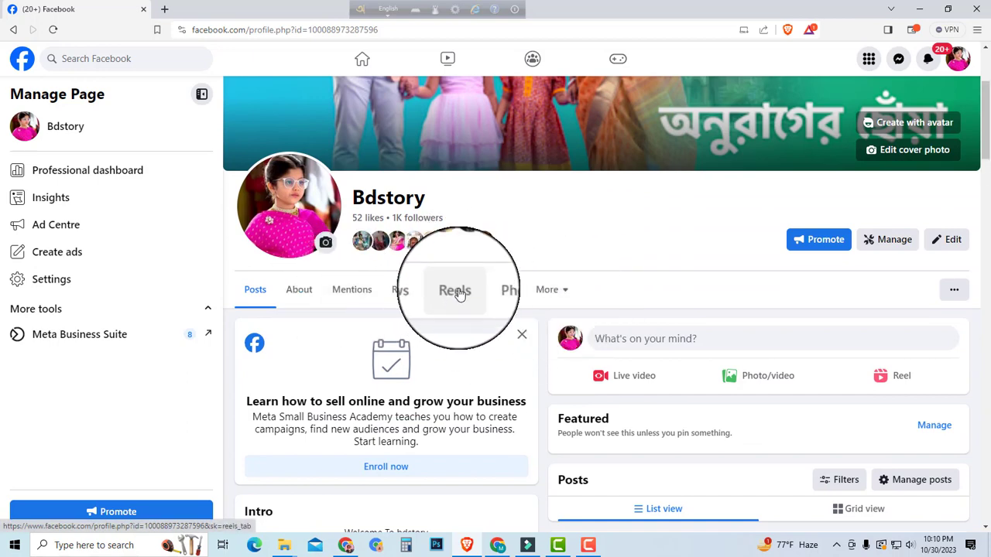
{"action": "left_click", "coordinate": [460, 291]}
{"action": "scroll", "coordinate": [485, 246], "scroll_direction": "down", "scroll_amount": 2}
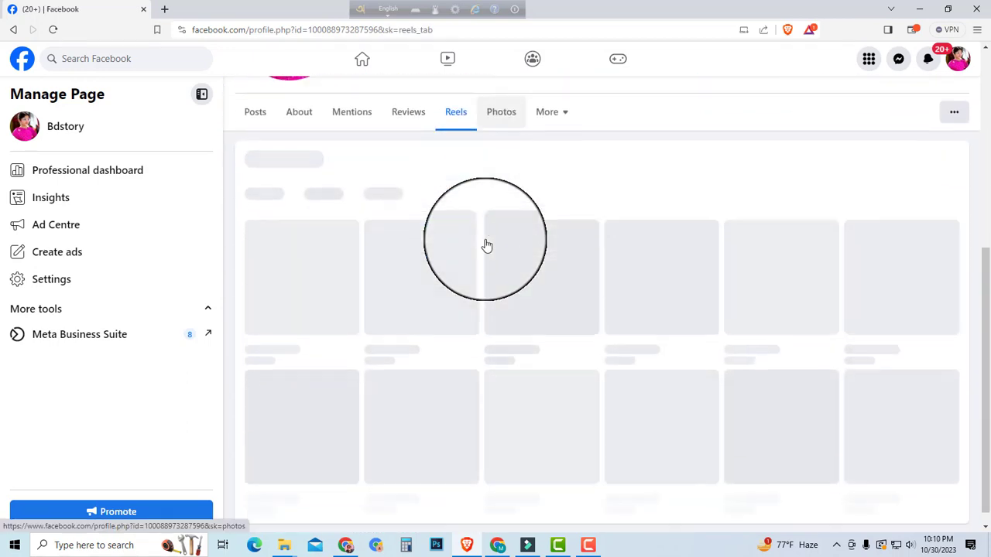
{"action": "scroll", "coordinate": [486, 246], "scroll_direction": "down", "scroll_amount": 1}
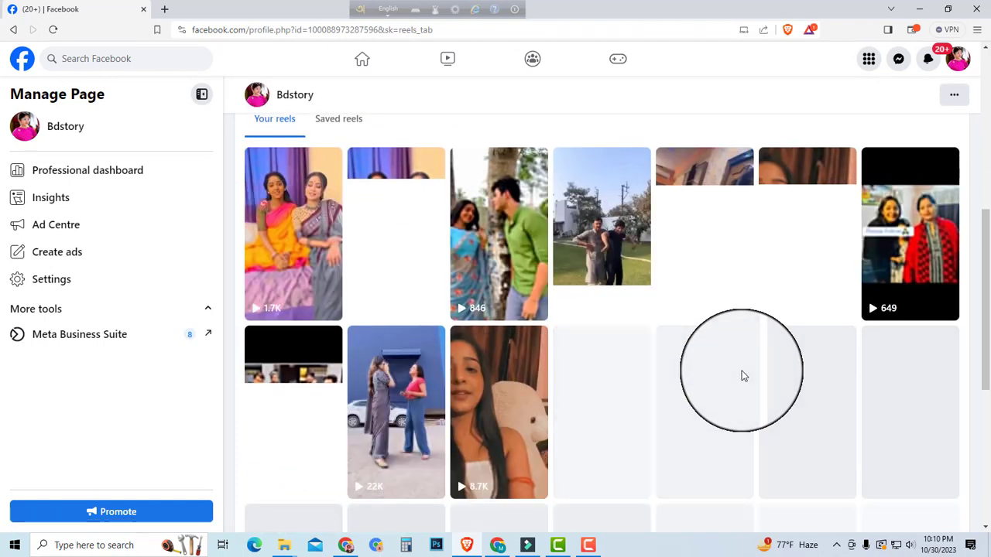
Step: Look through the rest of the Bdstory page's published reels and return to the page header
{"action": "scroll", "coordinate": [542, 489], "scroll_direction": "down", "scroll_amount": 1}
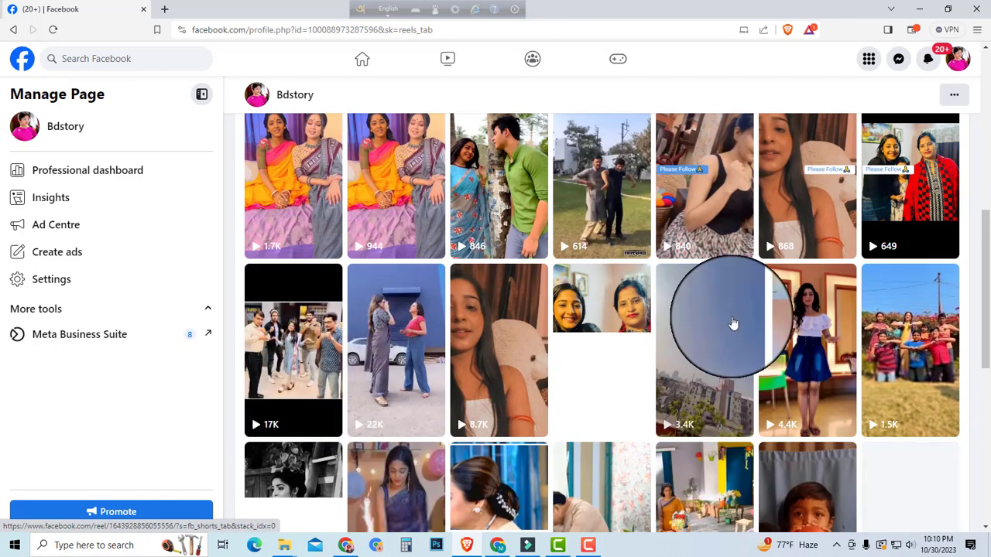
{"action": "scroll", "coordinate": [731, 325], "scroll_direction": "down", "scroll_amount": 1}
{"action": "scroll", "coordinate": [731, 325], "scroll_direction": "down", "scroll_amount": 2}
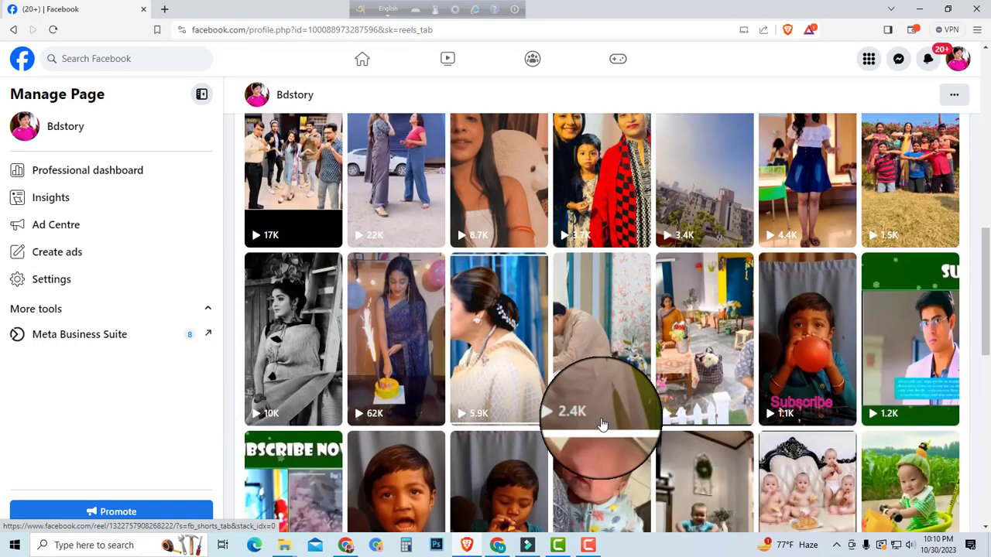
{"action": "scroll", "coordinate": [592, 395], "scroll_direction": "down", "scroll_amount": 1}
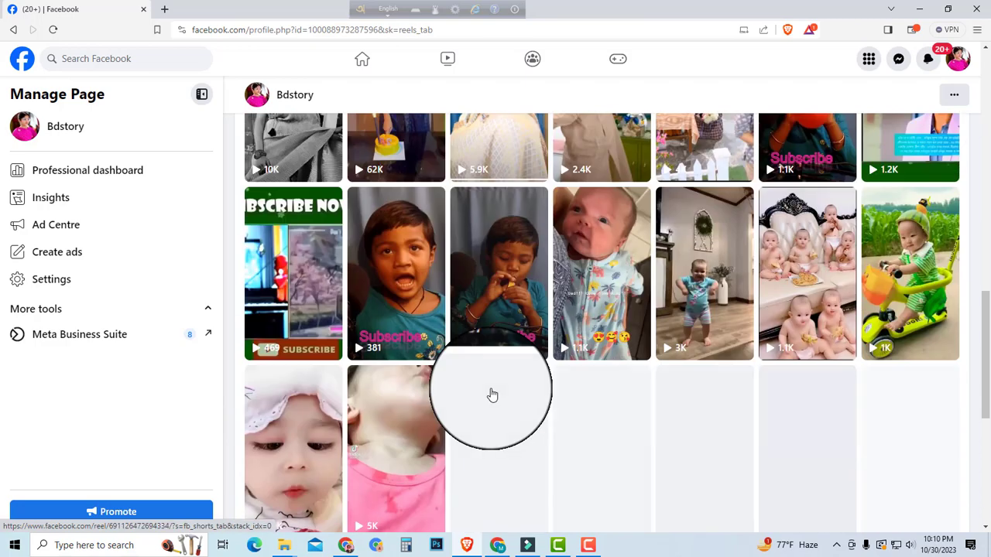
{"action": "scroll", "coordinate": [491, 394], "scroll_direction": "down", "scroll_amount": 3}
{"action": "scroll", "coordinate": [661, 362], "scroll_direction": "down", "scroll_amount": 1}
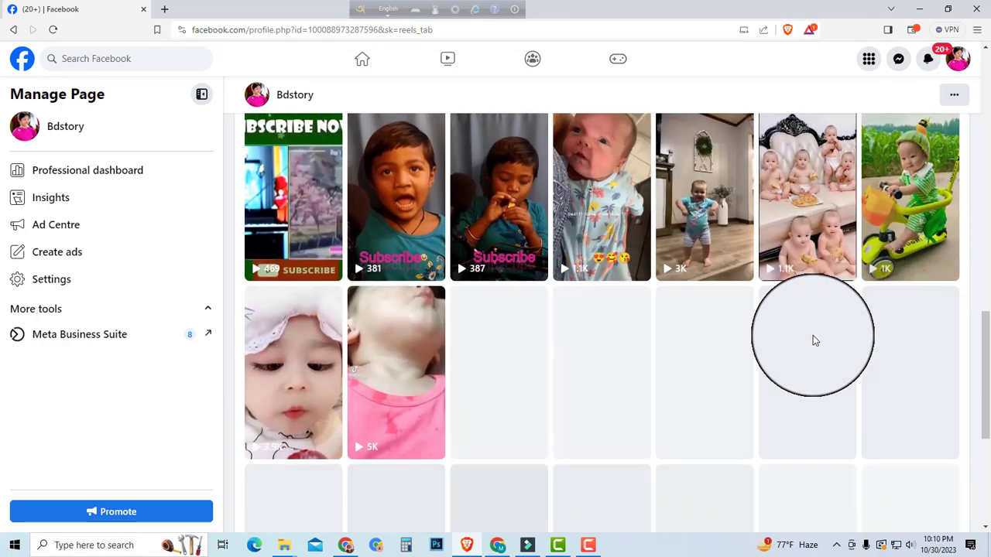
{"action": "scroll", "coordinate": [430, 377], "scroll_direction": "down", "scroll_amount": 5}
{"action": "scroll", "coordinate": [542, 414], "scroll_direction": "up", "scroll_amount": 10}
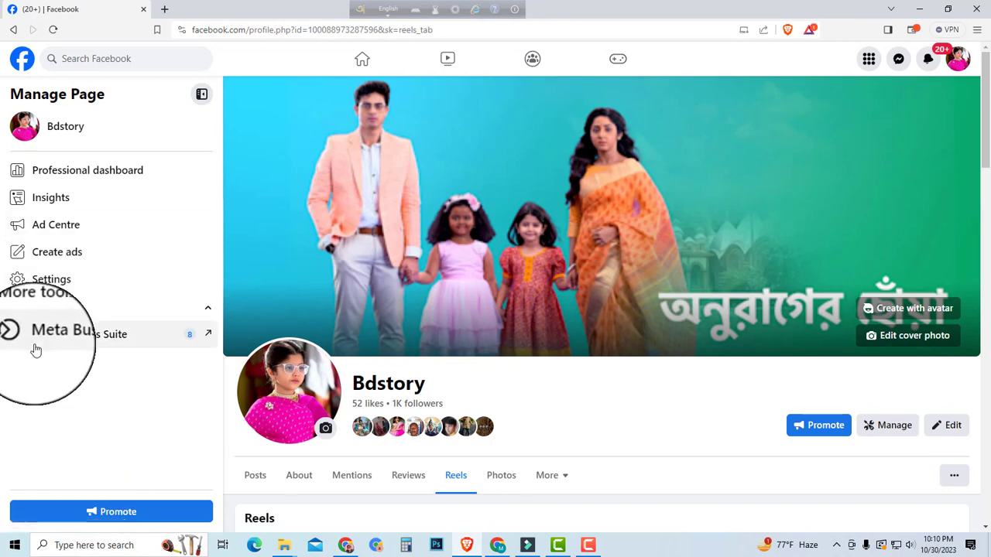
Step: Open Meta Business Suite for the Bdstory page
{"action": "left_click", "coordinate": [73, 337]}
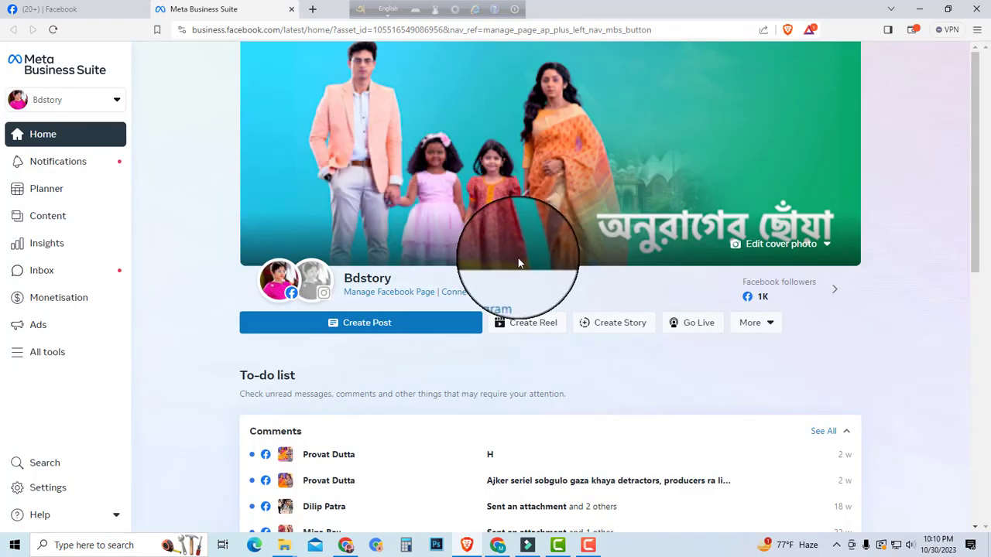
Step: Search the web for "creator studio" in a new tab and open the Facebook Creator Studio result
{"action": "left_click", "coordinate": [314, 11]}
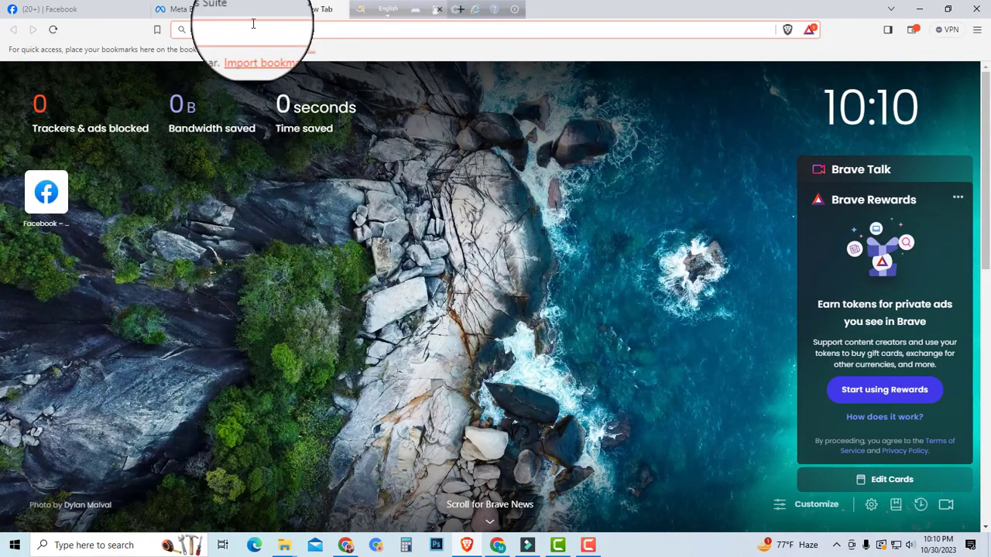
{"action": "type", "text": "creator studio"}
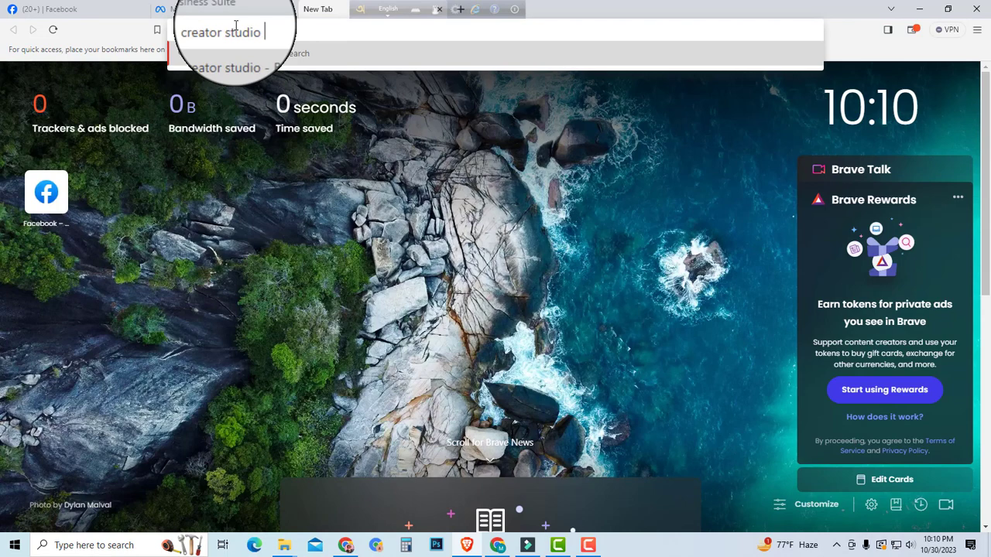
{"action": "key", "text": "Return"}
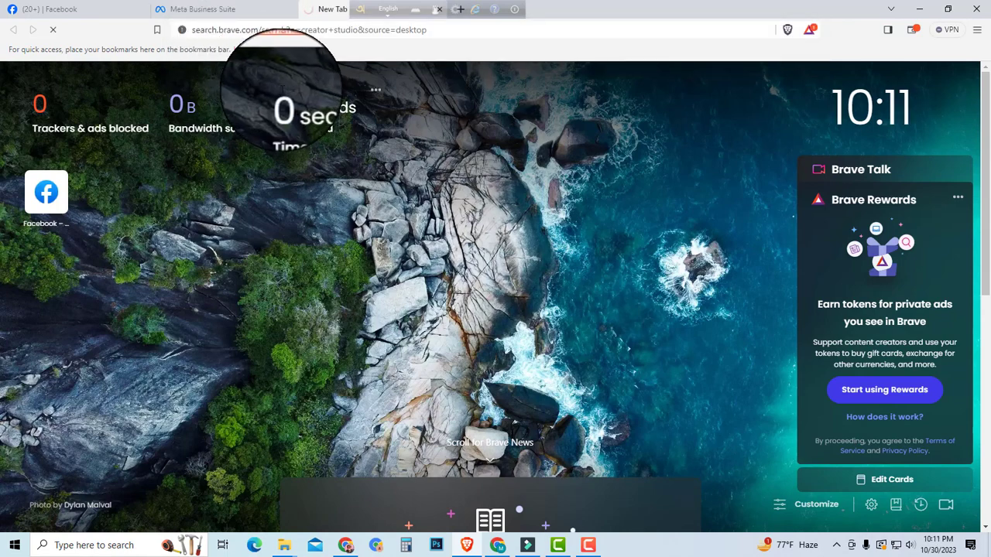
{"action": "left_click", "coordinate": [203, 9]}
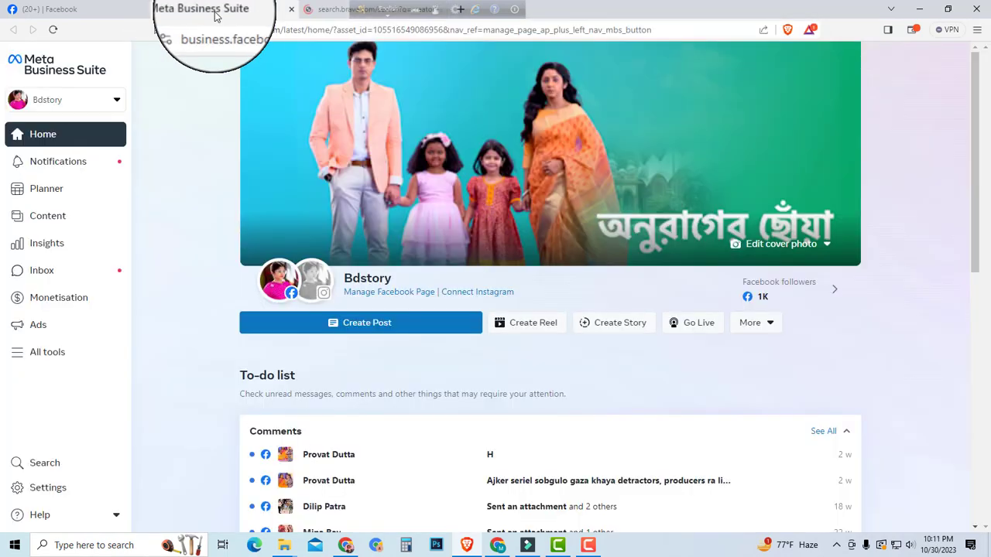
{"action": "left_click", "coordinate": [341, 11]}
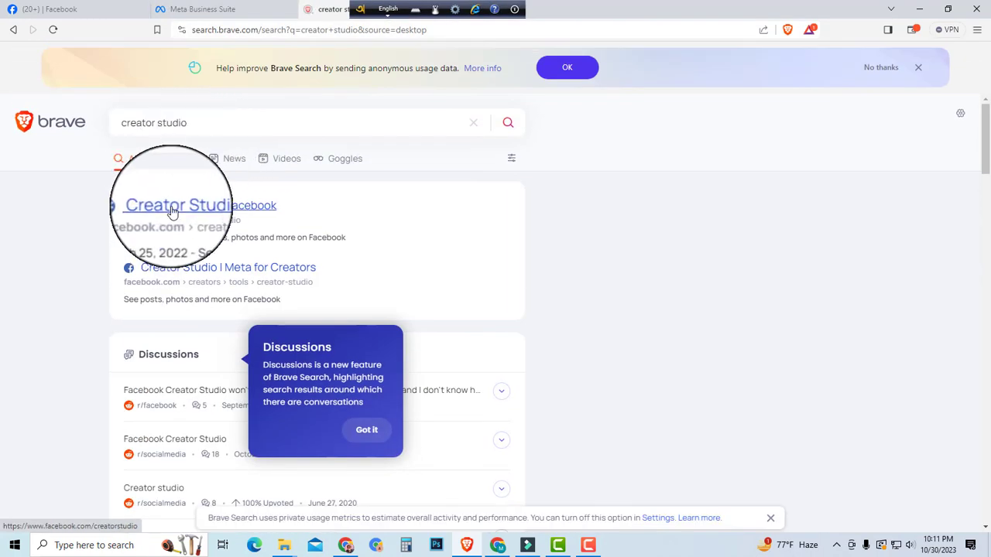
{"action": "left_click", "coordinate": [173, 208]}
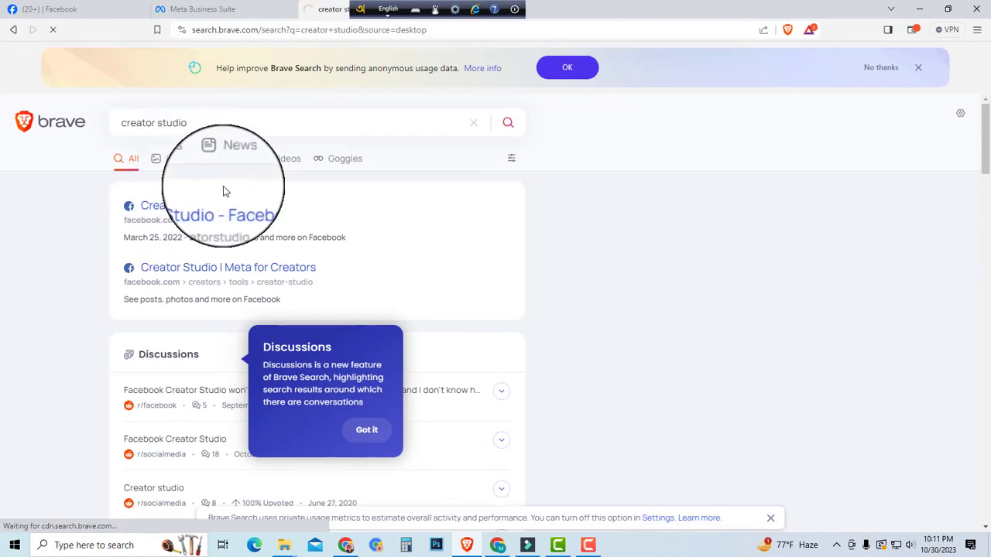
Step: Compare the two Meta Business Suite tabs, move the language toolbar aside and close the duplicate tab
{"action": "left_click", "coordinate": [233, 9]}
{"action": "left_click", "coordinate": [323, 11]}
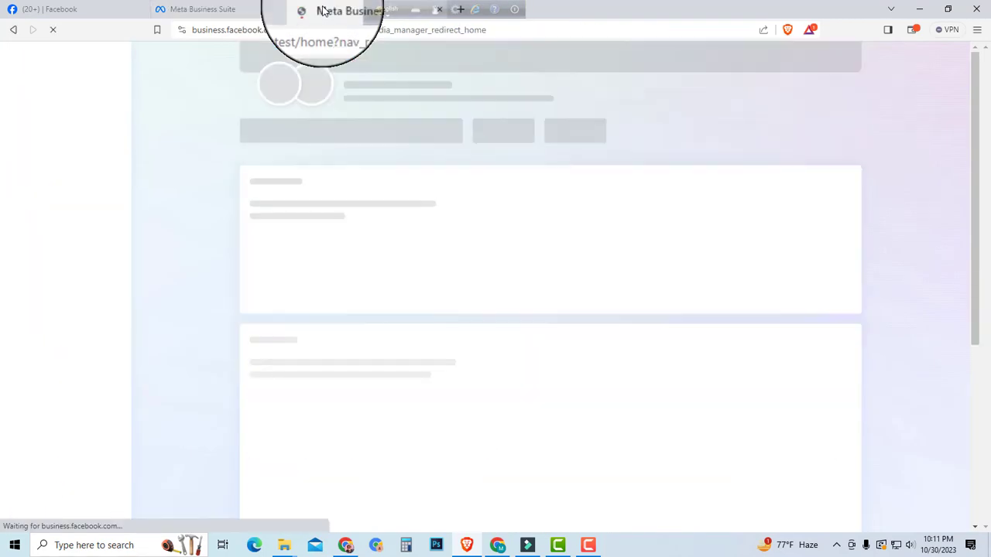
{"action": "left_click", "coordinate": [179, 4]}
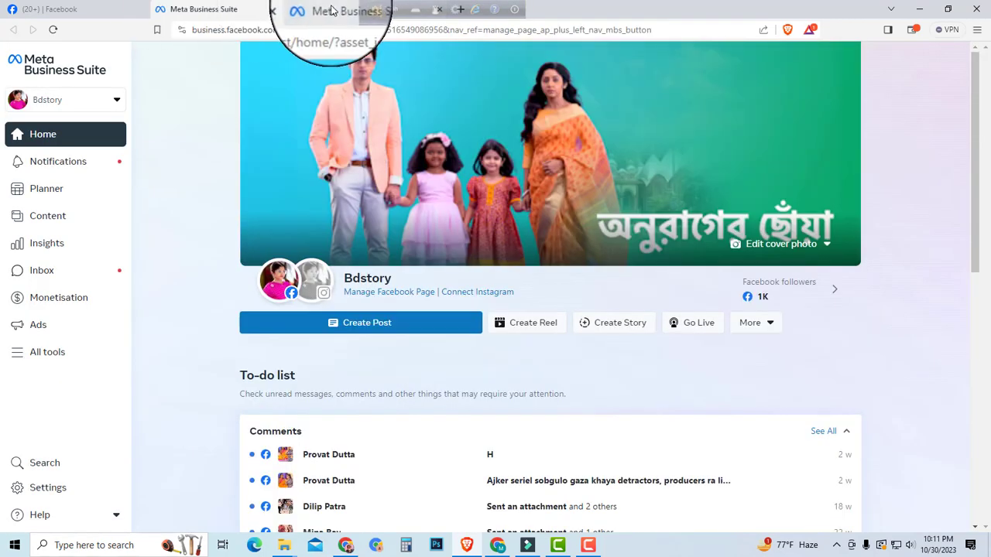
{"action": "left_click", "coordinate": [332, 10]}
{"action": "scroll", "coordinate": [765, 205], "scroll_direction": "up", "scroll_amount": 3}
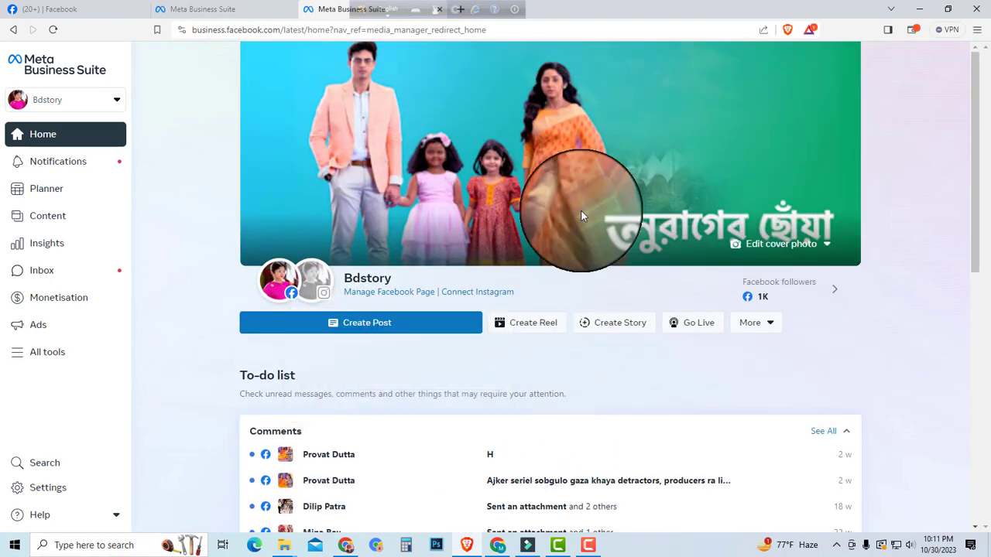
{"action": "left_click_drag", "start_coordinate": [360, 9], "coordinate": [582, 9]}
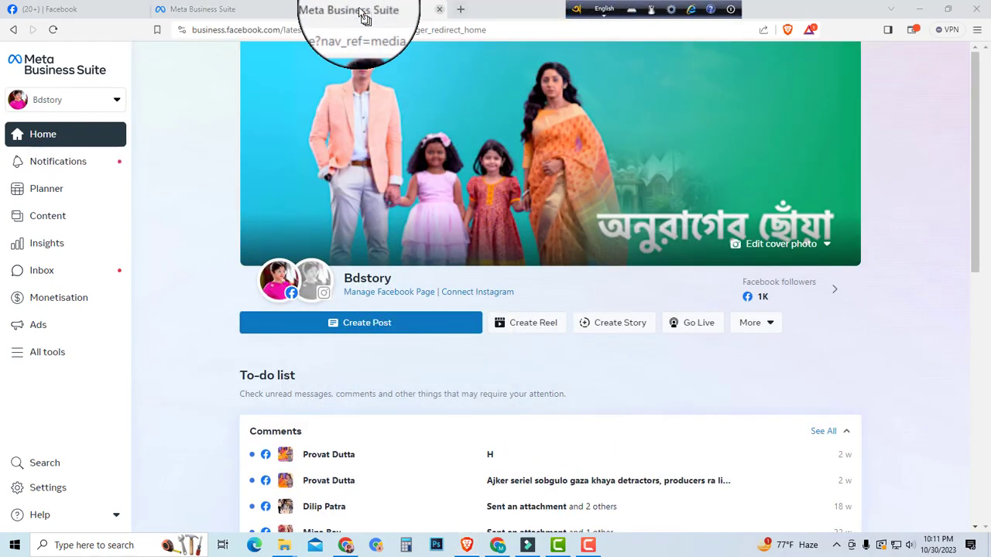
{"action": "left_click", "coordinate": [440, 9]}
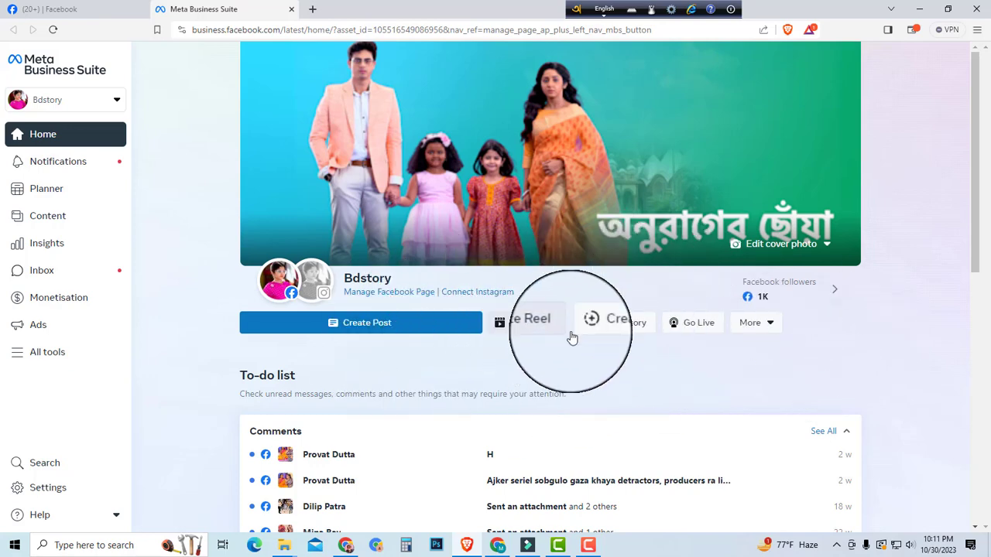
Step: Start a video post across Pages and add the "Anurager Chowa" video from the Desktop folder
{"action": "left_click", "coordinate": [763, 325]}
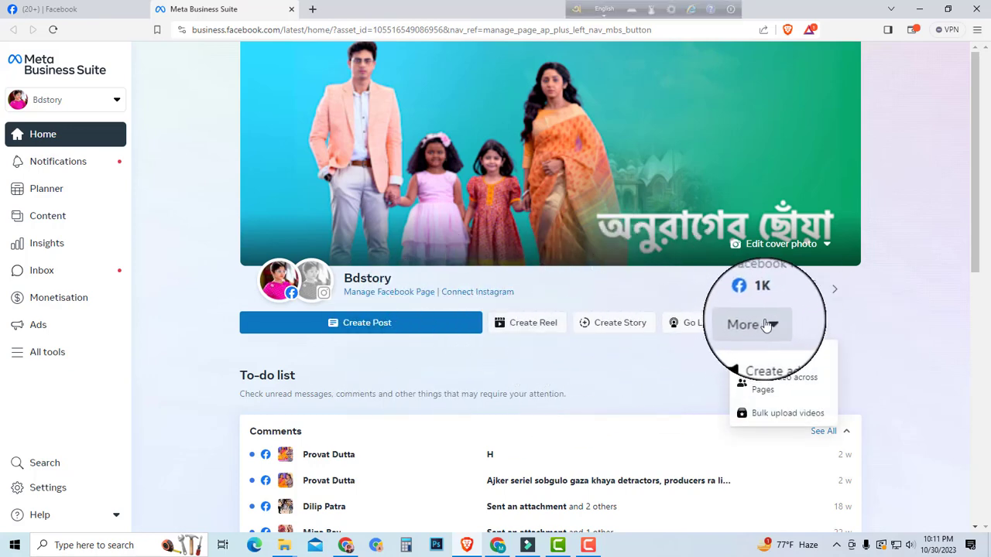
{"action": "left_click", "coordinate": [765, 387]}
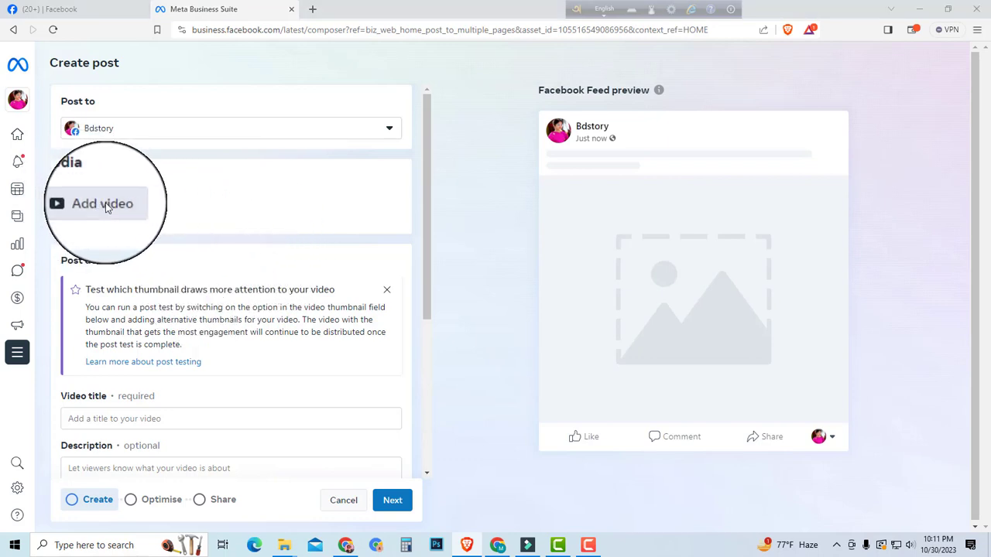
{"action": "left_click", "coordinate": [106, 204]}
{"action": "left_click", "coordinate": [55, 113]}
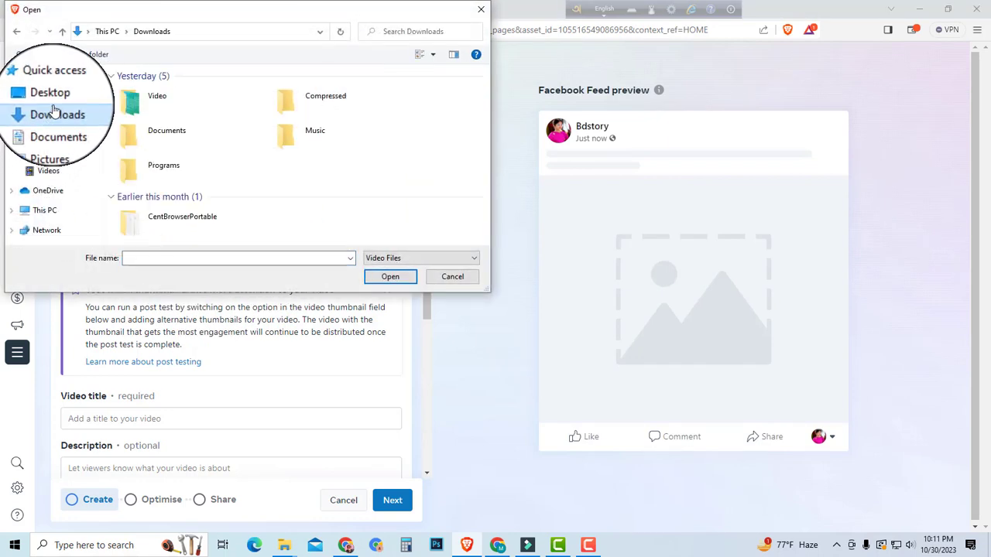
{"action": "double_click", "coordinate": [128, 100]}
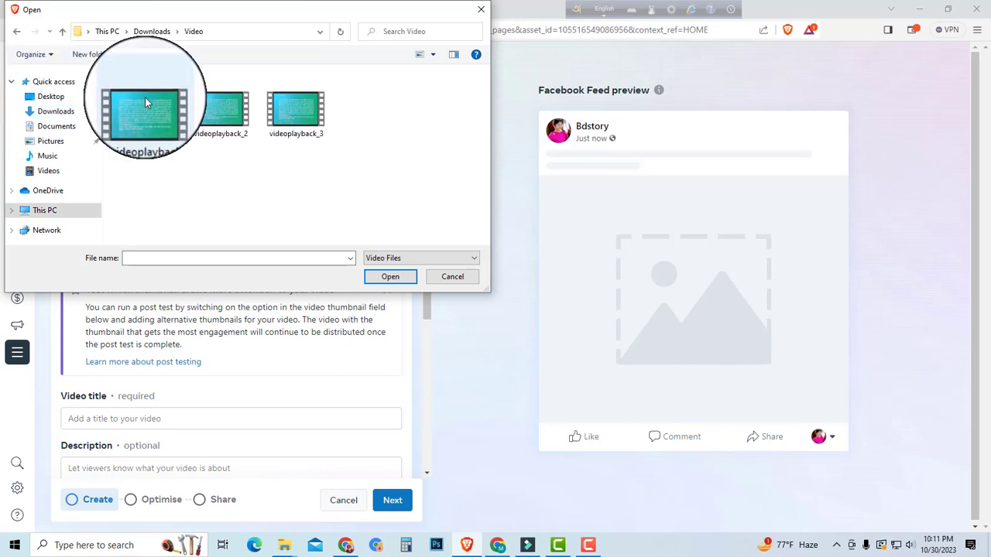
{"action": "left_click", "coordinate": [50, 96]}
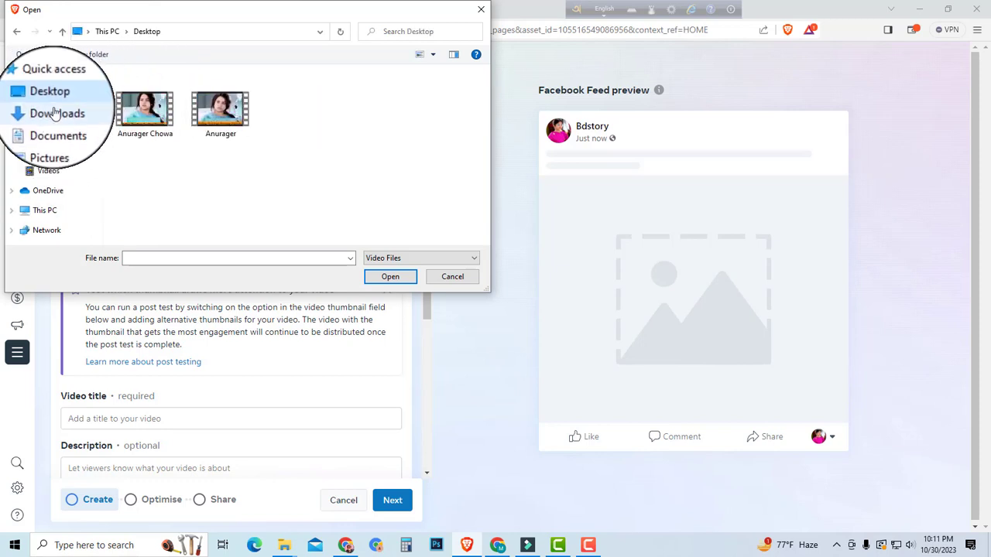
{"action": "double_click", "coordinate": [146, 112]}
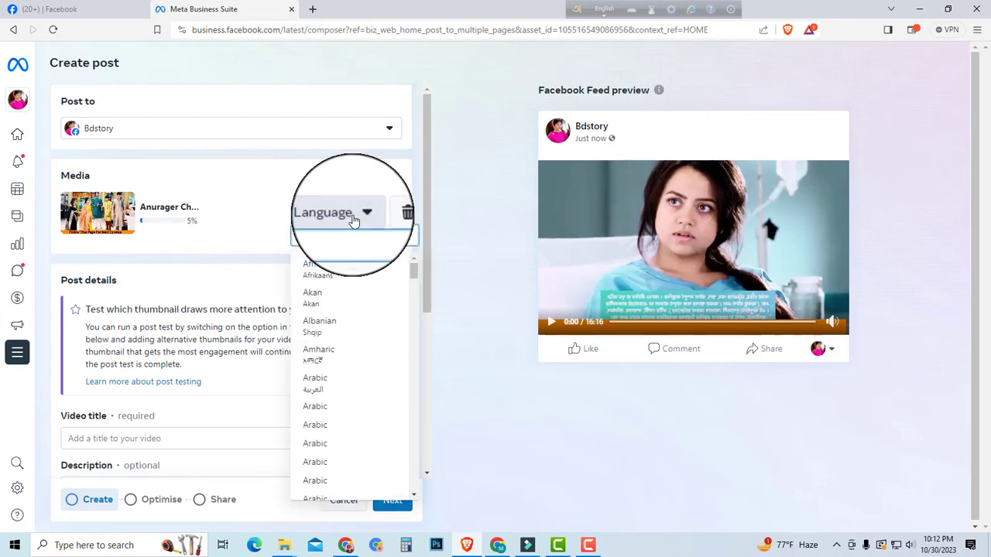
Step: Set the uploaded video's language to Bengali and go to the post details
{"action": "type", "text": "ben"}
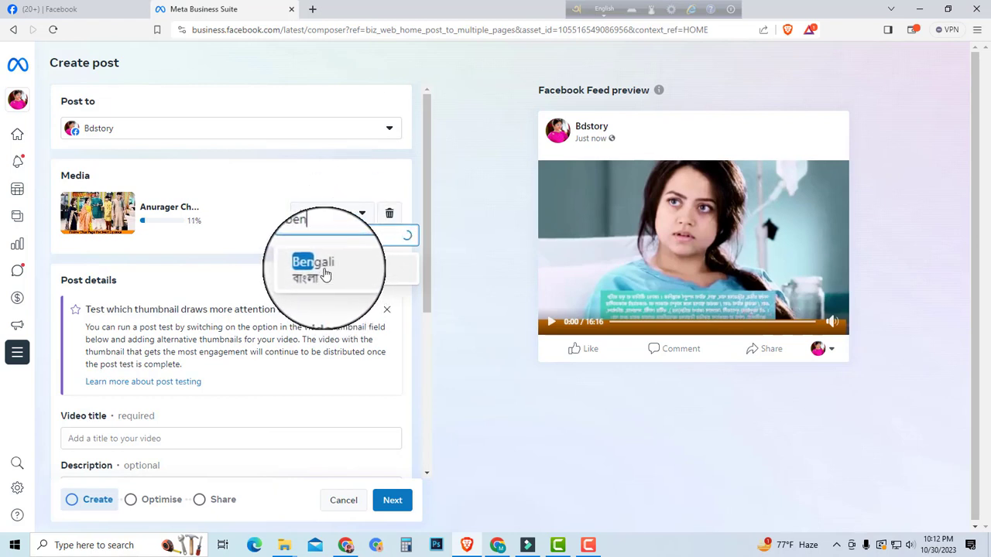
{"action": "left_click", "coordinate": [325, 274]}
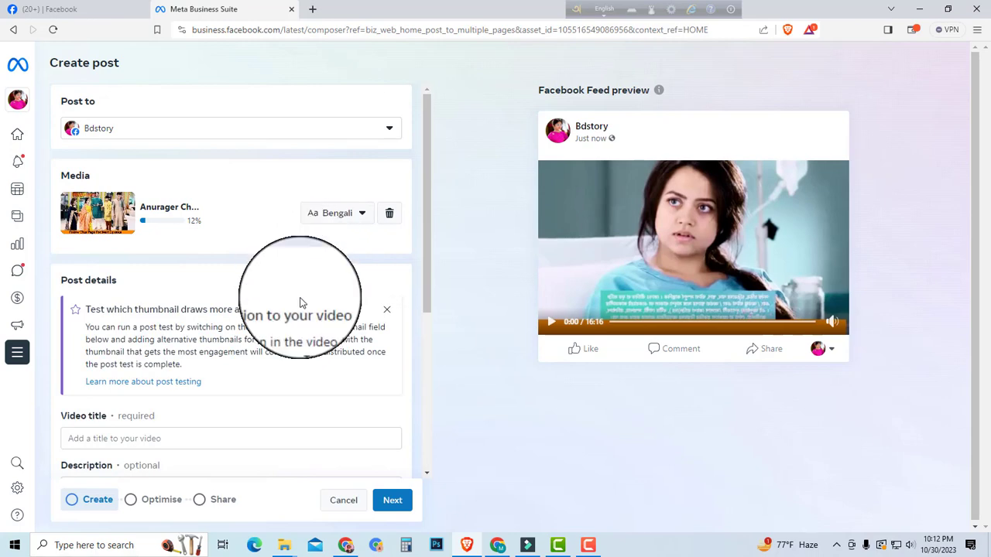
{"action": "scroll", "coordinate": [232, 310], "scroll_direction": "down", "scroll_amount": 2}
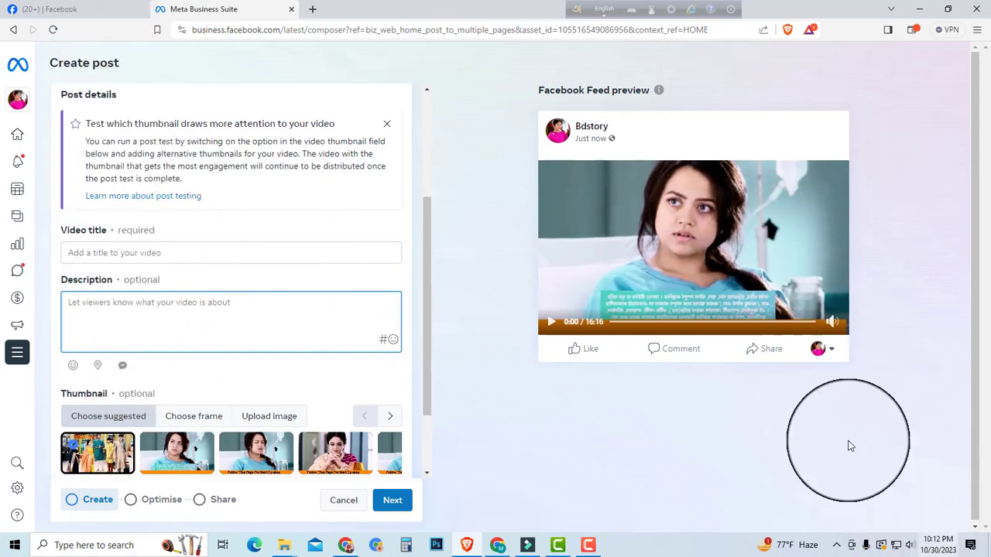
Step: Search Facebook for "anurager chowa today episode full" and open the second video in the results
{"action": "left_click", "coordinate": [81, 7]}
{"action": "left_click", "coordinate": [79, 55]}
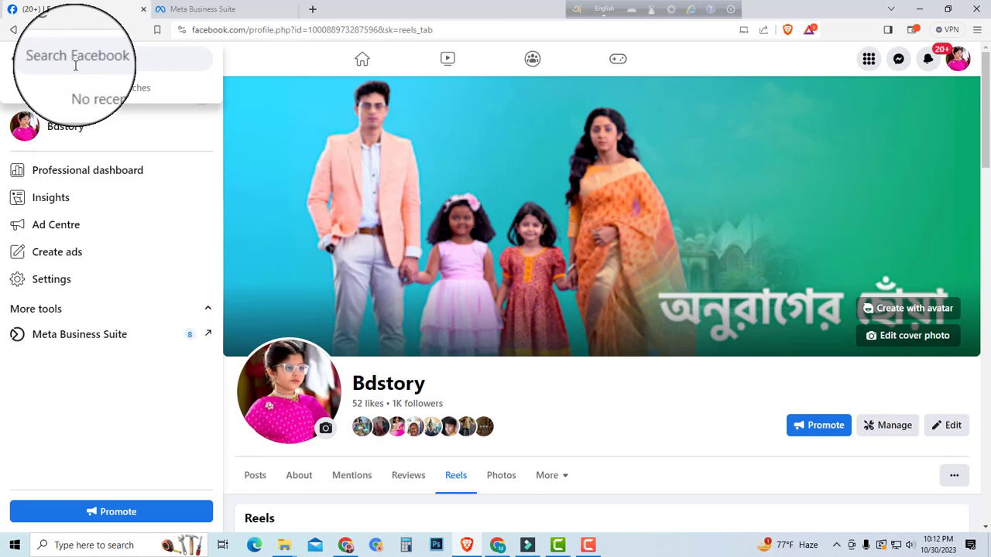
{"action": "type", "text": "anurager"}
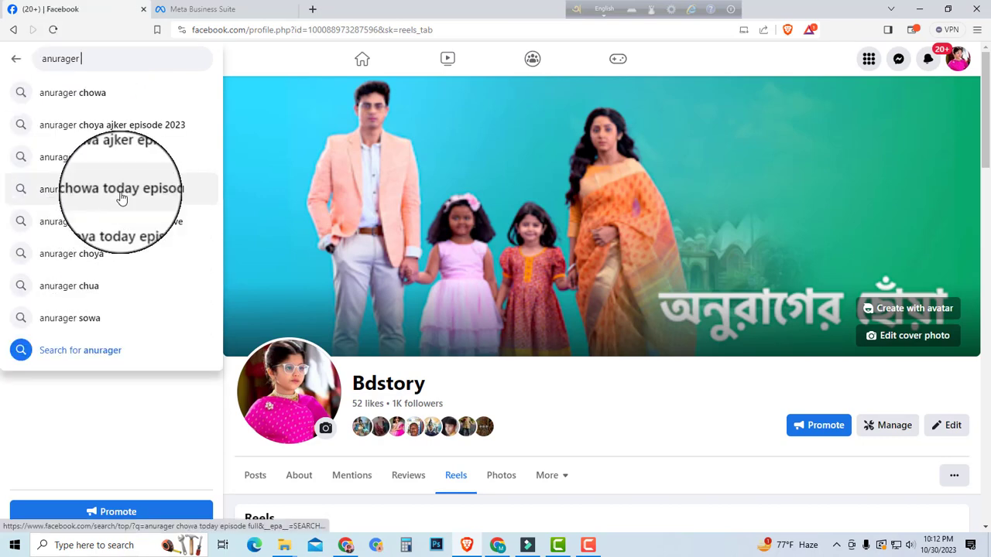
{"action": "left_click", "coordinate": [108, 191]}
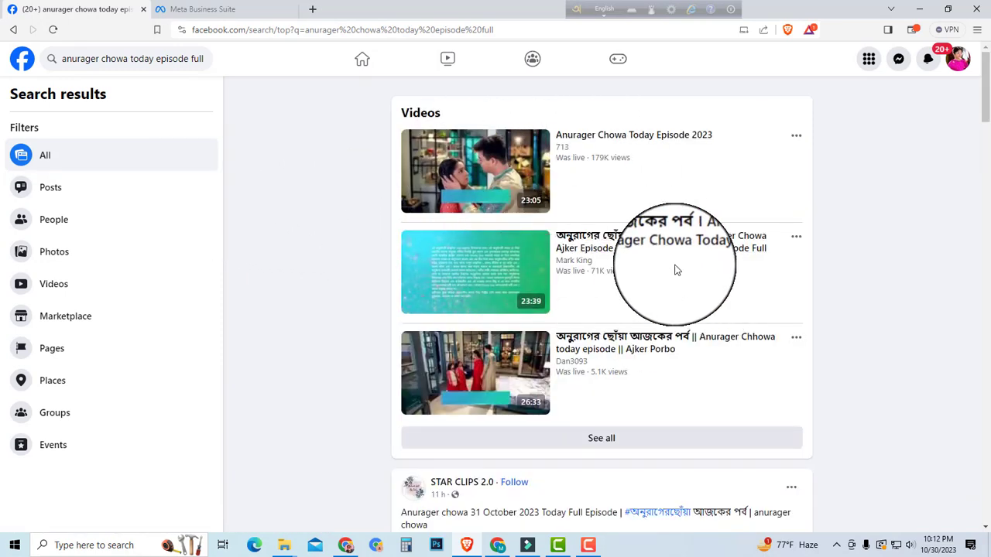
{"action": "left_click", "coordinate": [629, 245]}
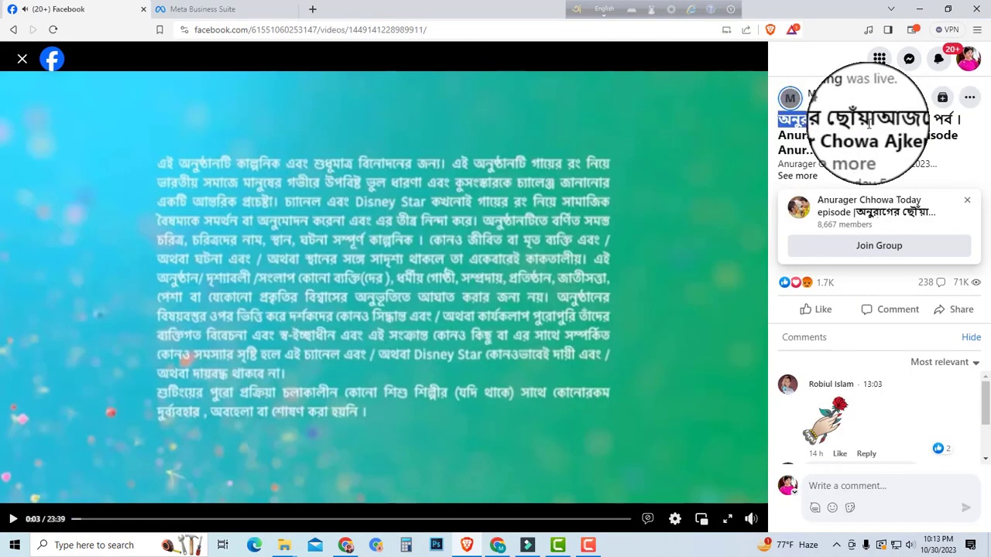
Step: Expand the found video's title and copy its full text, from the Bengali words through "Anurager Chowa Today Episode Full"
{"action": "left_click", "coordinate": [846, 151]}
{"action": "left_click_drag", "start_coordinate": [779, 120], "coordinate": [800, 163]}
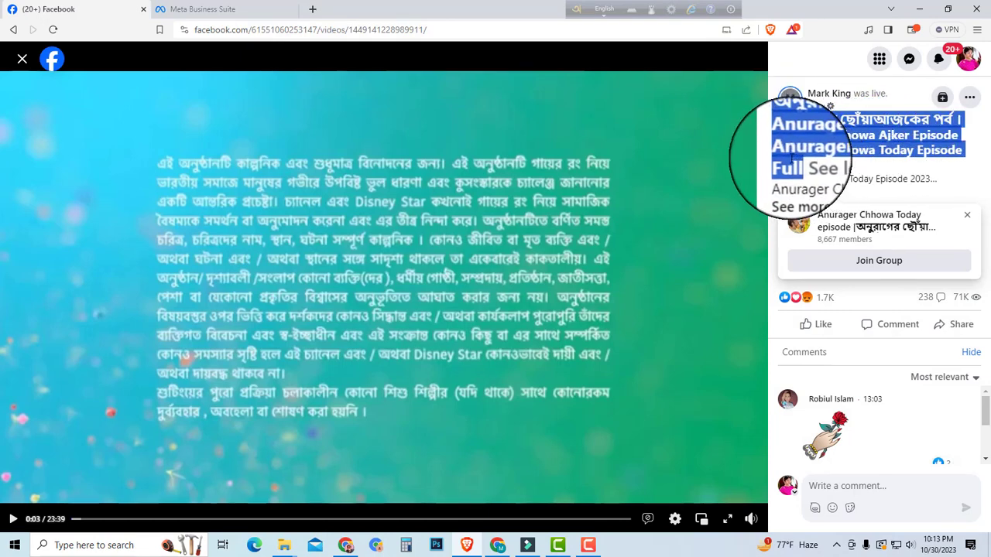
{"action": "right_click", "coordinate": [800, 160]}
{"action": "left_click", "coordinate": [738, 168]}
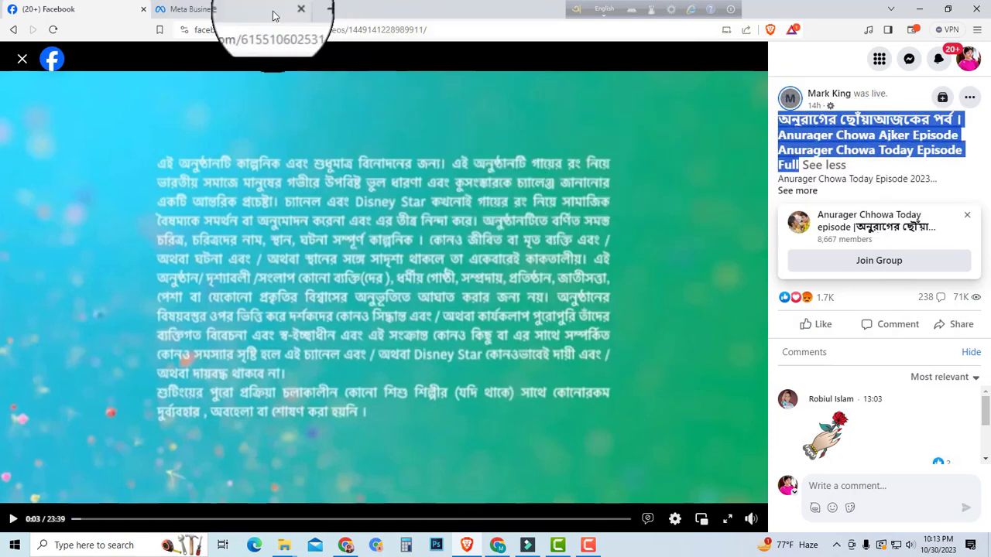
Step: Return to the post composer and paste the copied text as the video title
{"action": "left_click", "coordinate": [228, 9]}
{"action": "left_click", "coordinate": [105, 252]}
{"action": "right_click", "coordinate": [120, 254]}
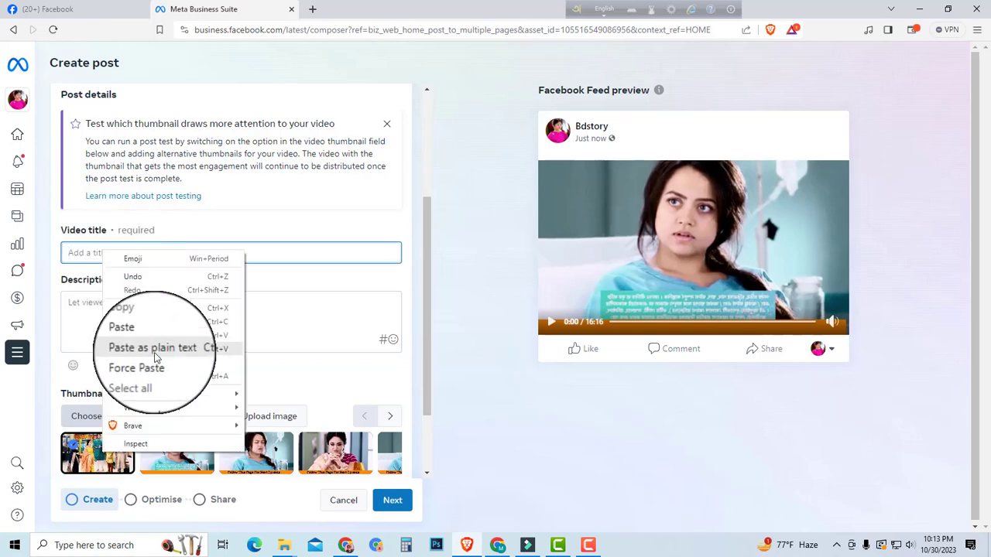
{"action": "left_click", "coordinate": [149, 334]}
Step: Finish the video title, and paste the same text into the description with "30 September" added after the Bengali words
{"action": "left_click_drag", "start_coordinate": [99, 252], "coordinate": [39, 261]}
{"action": "left_click", "coordinate": [191, 250]}
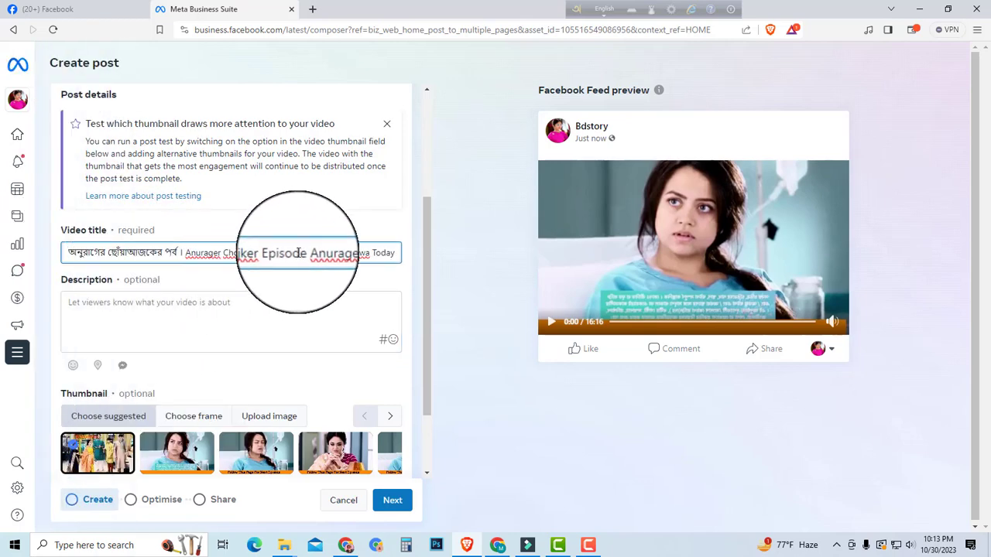
{"action": "left_click_drag", "start_coordinate": [308, 253], "coordinate": [420, 256]}
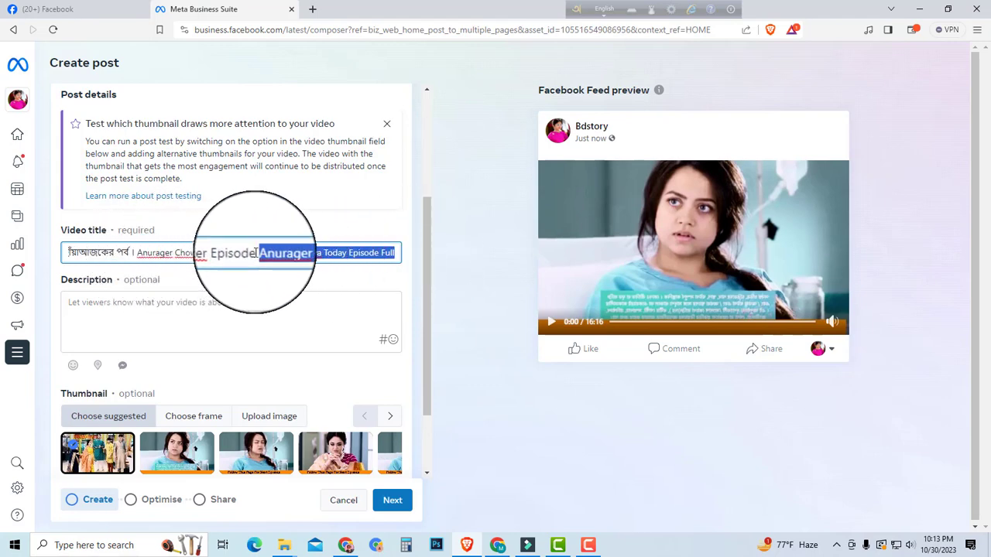
{"action": "left_click", "coordinate": [256, 252]}
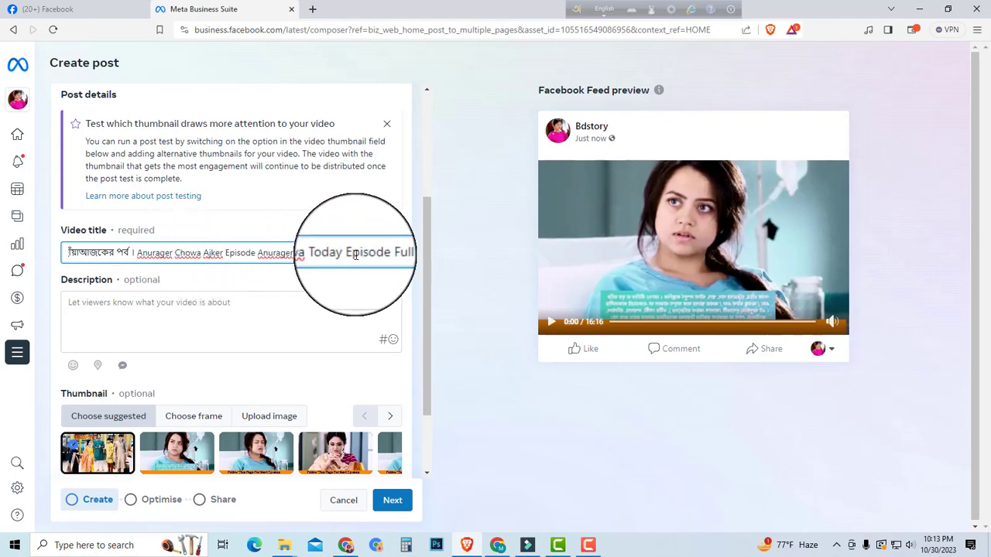
{"action": "left_click", "coordinate": [147, 316]}
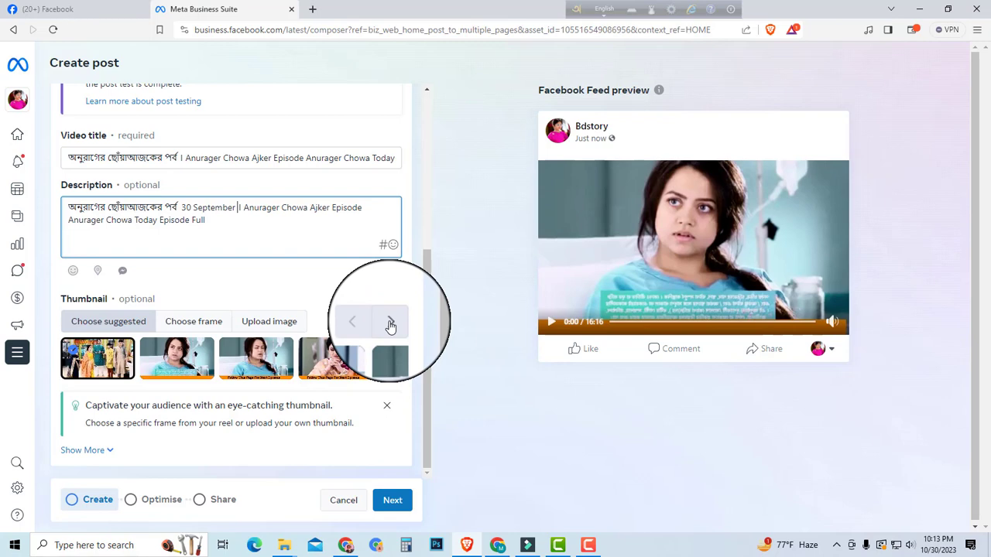
Step: Browse the suggested thumbnails and select the frame of the woman with long dark hair in a green outfit
{"action": "left_click", "coordinate": [390, 323]}
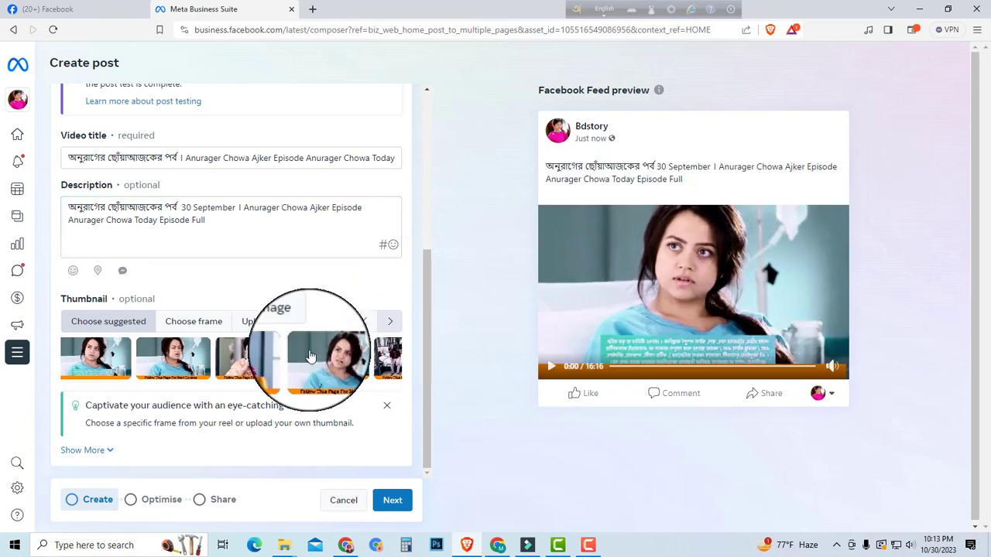
{"action": "left_click", "coordinate": [390, 322]}
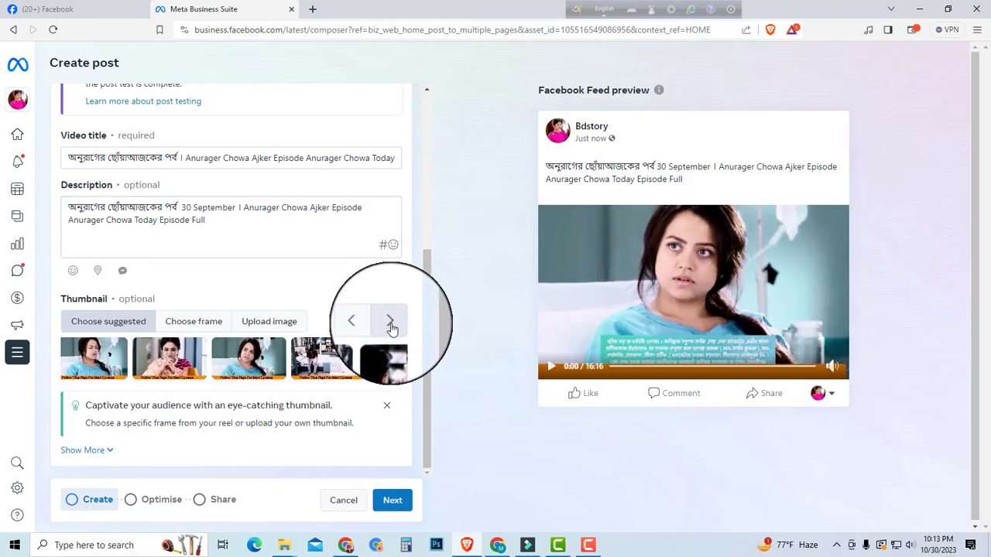
{"action": "left_click", "coordinate": [391, 326]}
{"action": "left_click", "coordinate": [389, 324]}
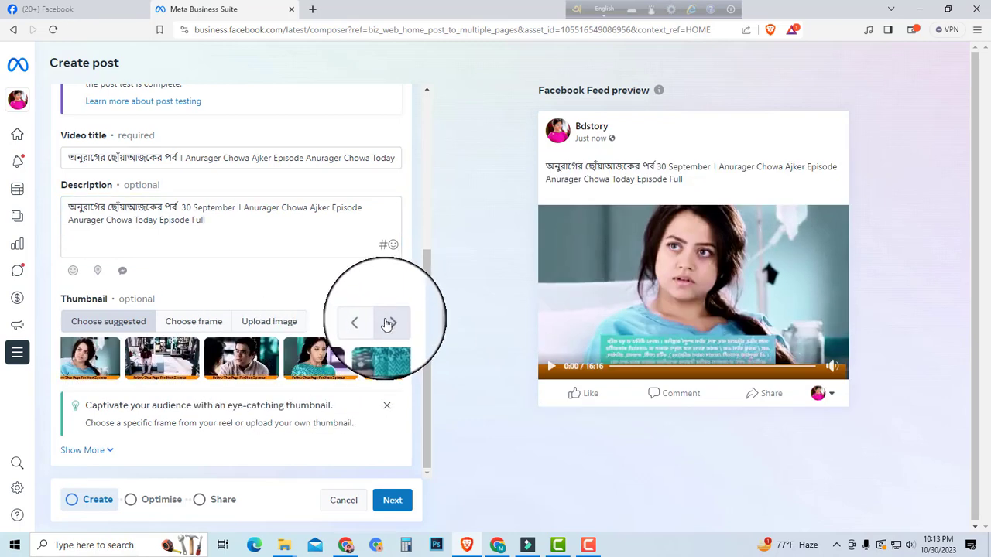
{"action": "left_click", "coordinate": [322, 370]}
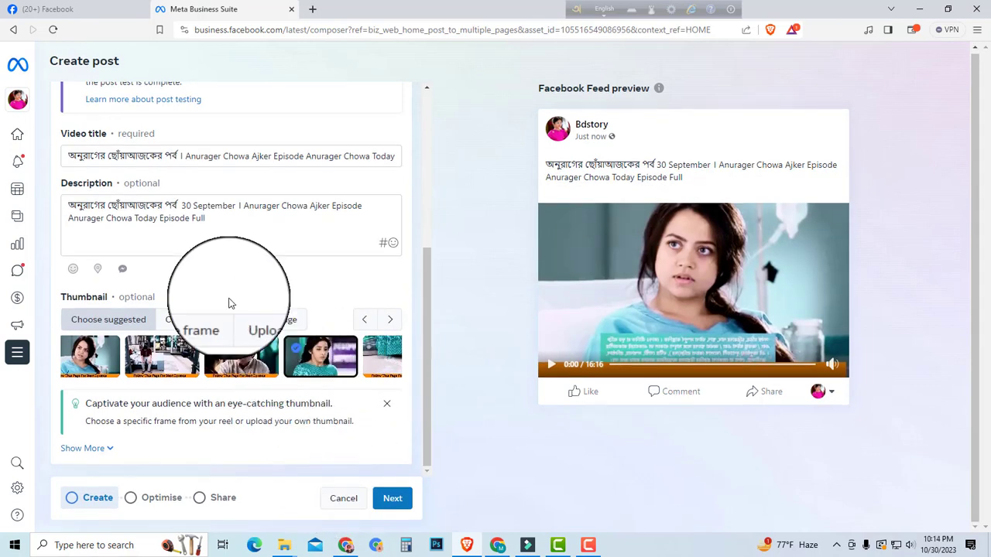
Step: Add blank lines below the description text and start a hashtag line with "#"
{"action": "left_click", "coordinate": [220, 222]}
{"action": "key", "text": "Return"}
{"action": "key", "text": "Return"}
{"action": "key", "text": "Return"}
{"action": "key", "text": "Return"}
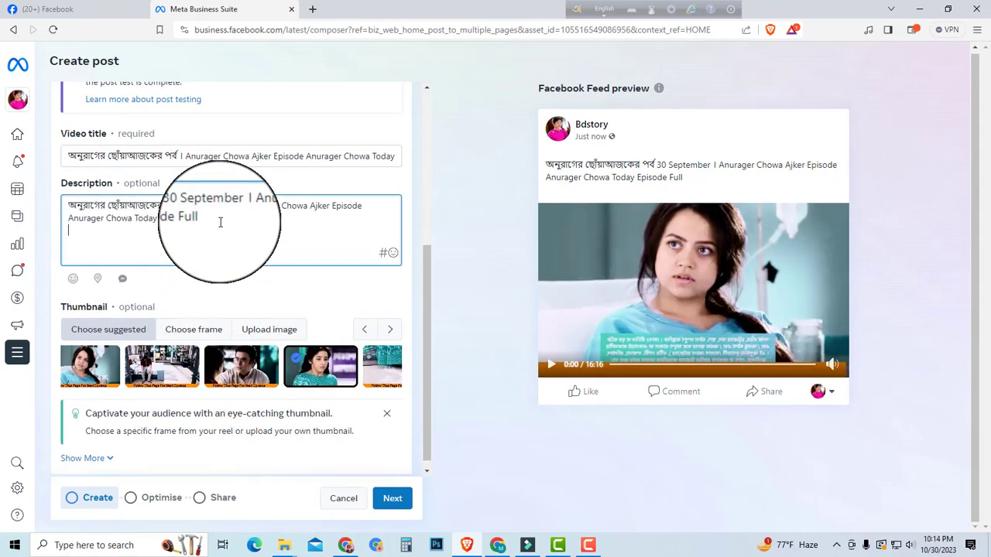
{"action": "type", "text": "#"}
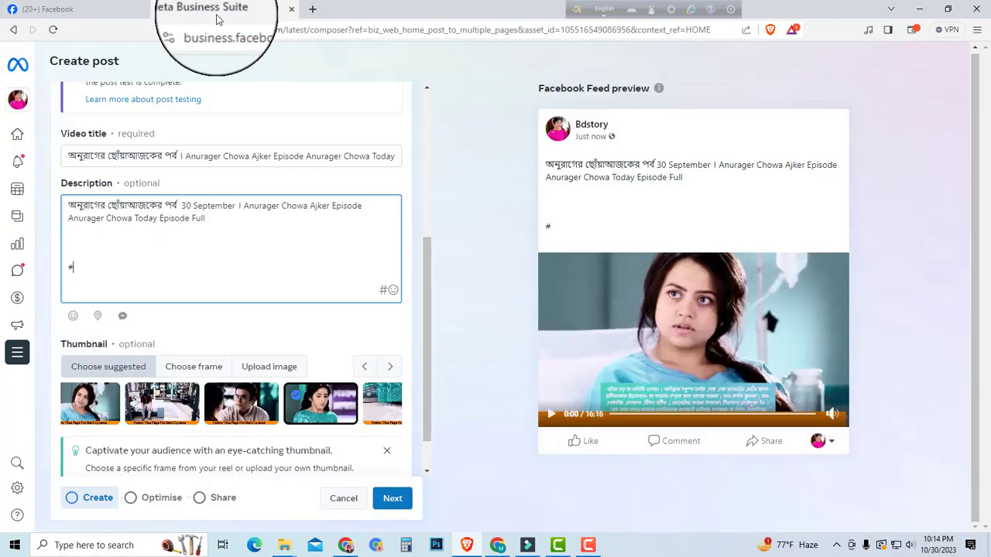
Step: Search the web for "rapid tag" in a new browser tab and open the Rapidtags YouTube tag generator
{"action": "left_click", "coordinate": [313, 10]}
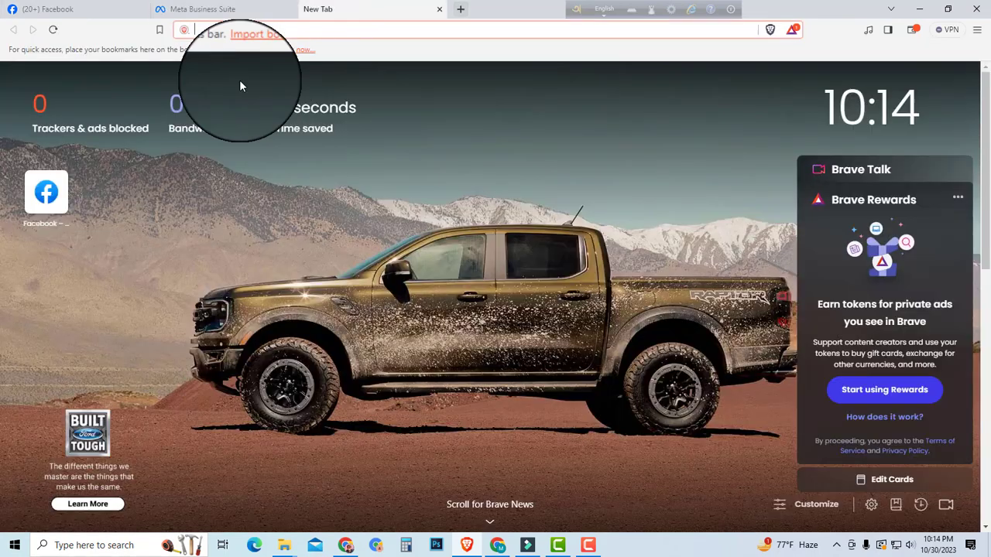
{"action": "type", "text": "ra"}
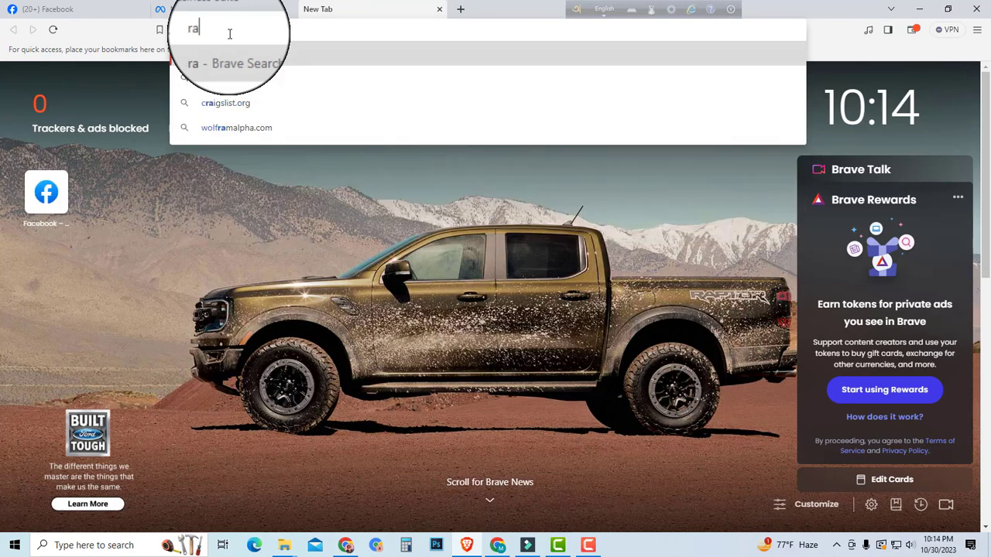
{"action": "type", "text": "pid tag"}
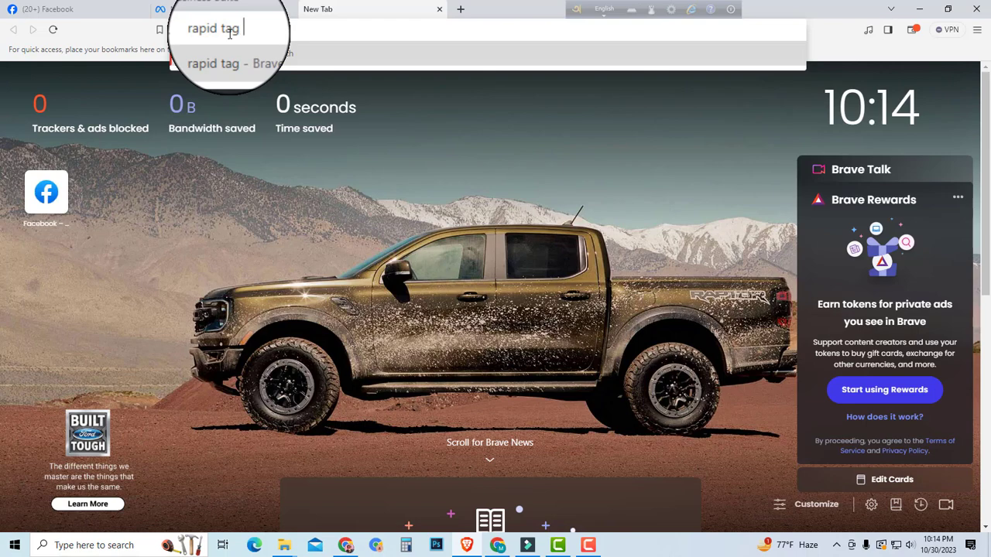
{"action": "key", "text": "Return"}
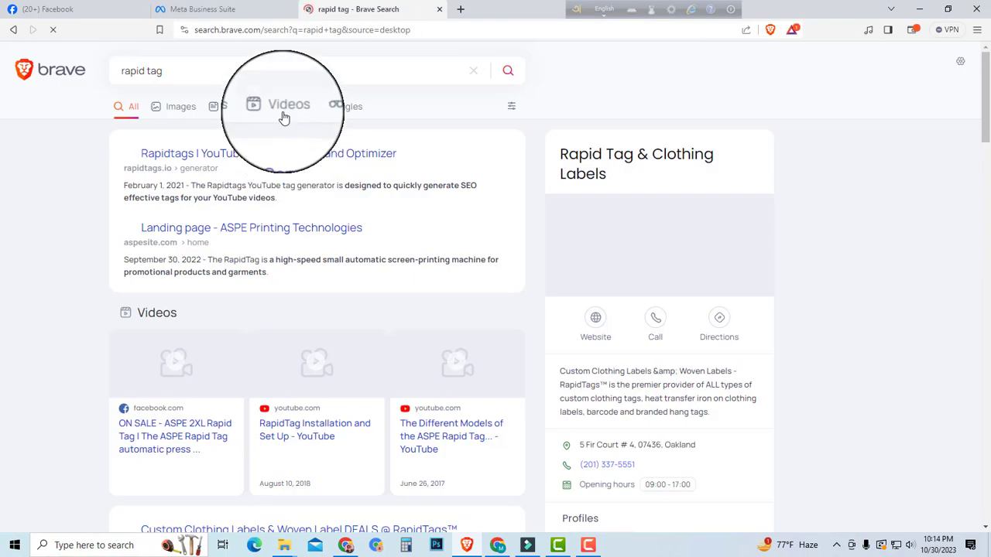
{"action": "left_click", "coordinate": [185, 158]}
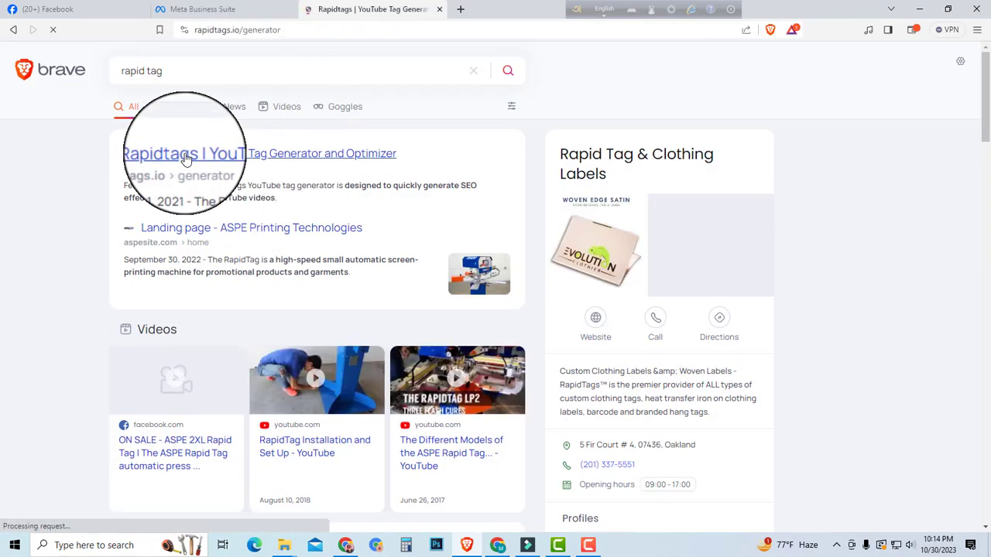
Step: Copy the full video title from the post composer and generate tags from it in Rapidtags
{"action": "left_click", "coordinate": [178, 10]}
{"action": "left_click", "coordinate": [85, 9]}
{"action": "left_click", "coordinate": [218, 7]}
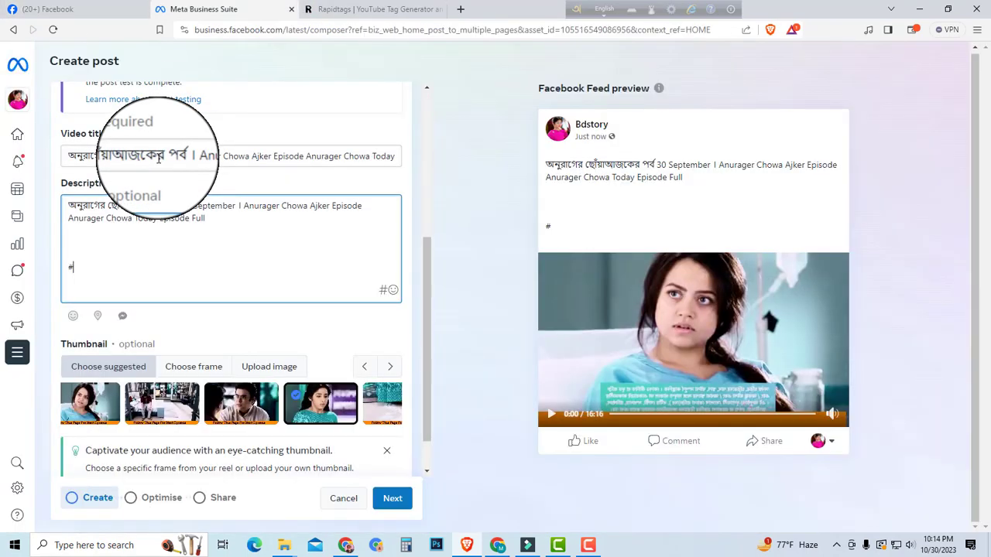
{"action": "left_click", "coordinate": [259, 156]}
{"action": "key", "text": "ctrl+a"}
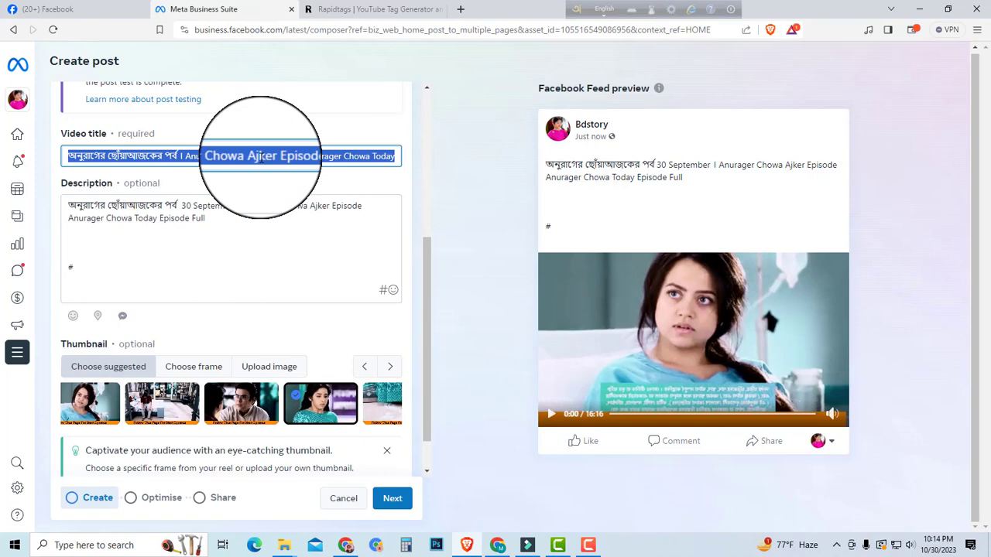
{"action": "left_click", "coordinate": [360, 10]}
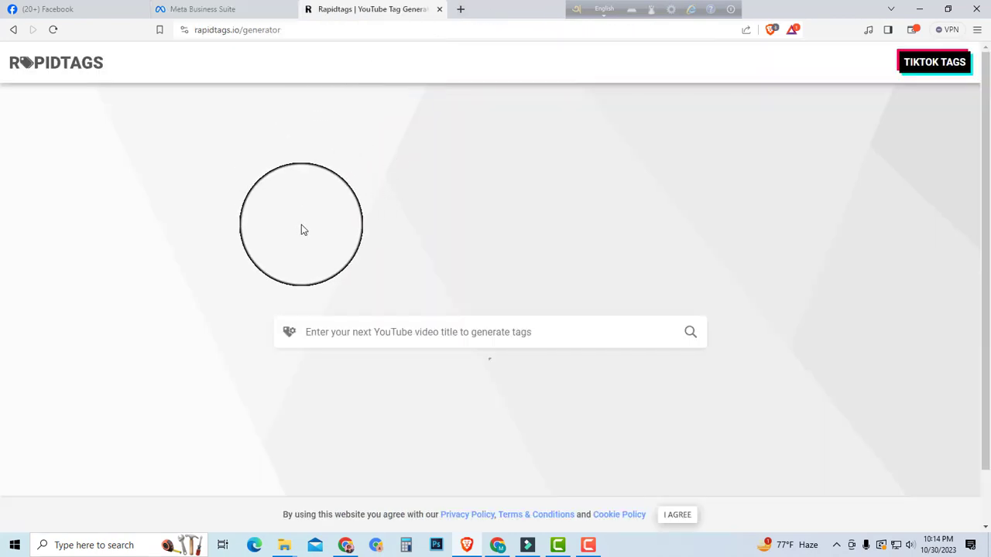
{"action": "left_click", "coordinate": [339, 326]}
{"action": "type", "text": "আজকের পর্ব । Anurager Chowa Aiker Episode Anurager Chowa Today Episode Full"}
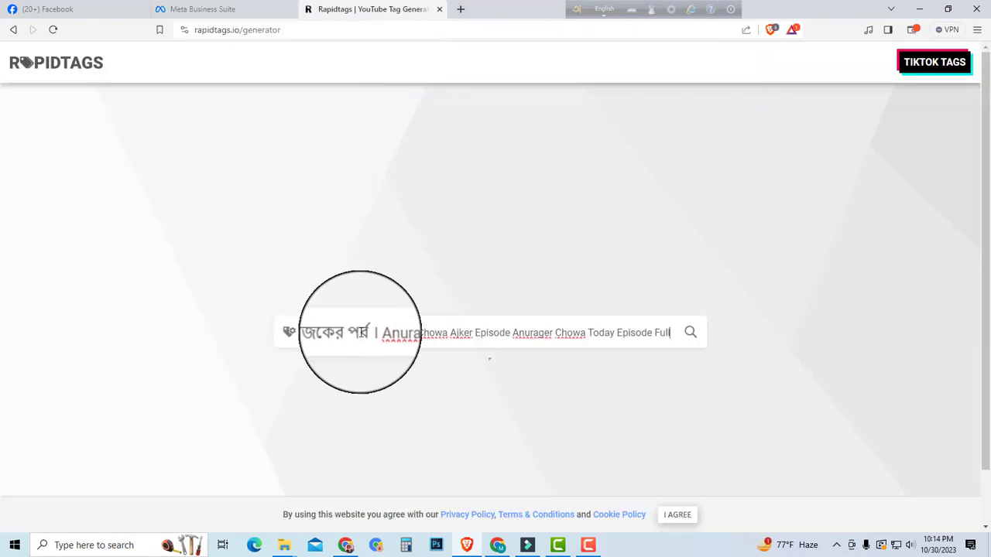
{"action": "left_click", "coordinate": [690, 334]}
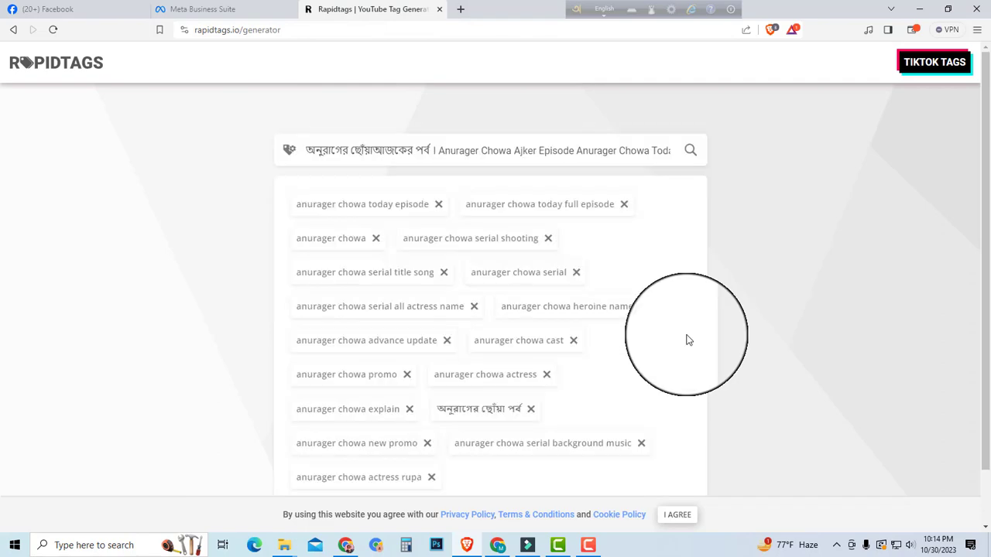
Step: Copy all the generated tags and paste them into the post description above the "#" line
{"action": "scroll", "coordinate": [496, 398], "scroll_direction": "down", "scroll_amount": 1}
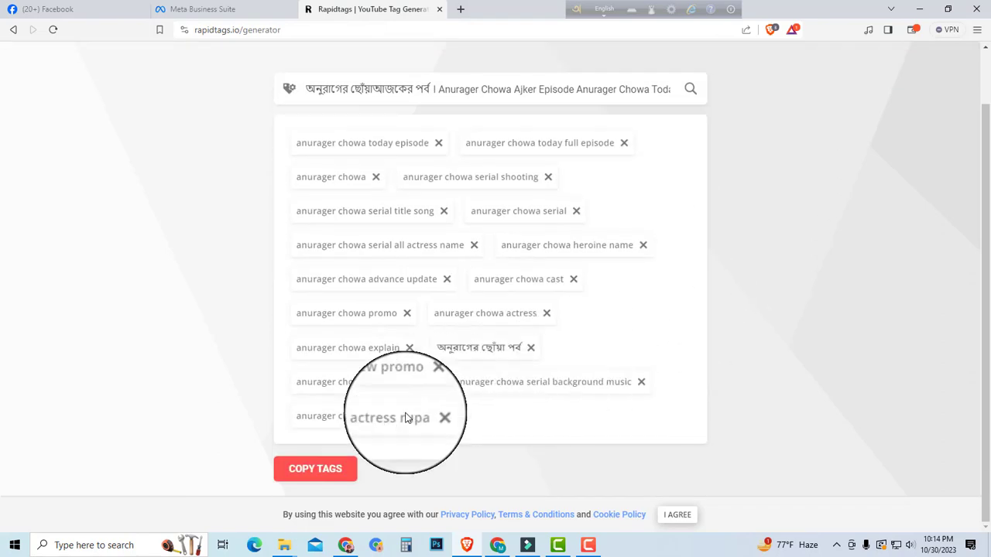
{"action": "left_click", "coordinate": [329, 470]}
{"action": "left_click", "coordinate": [47, 9]}
{"action": "left_click", "coordinate": [201, 9]}
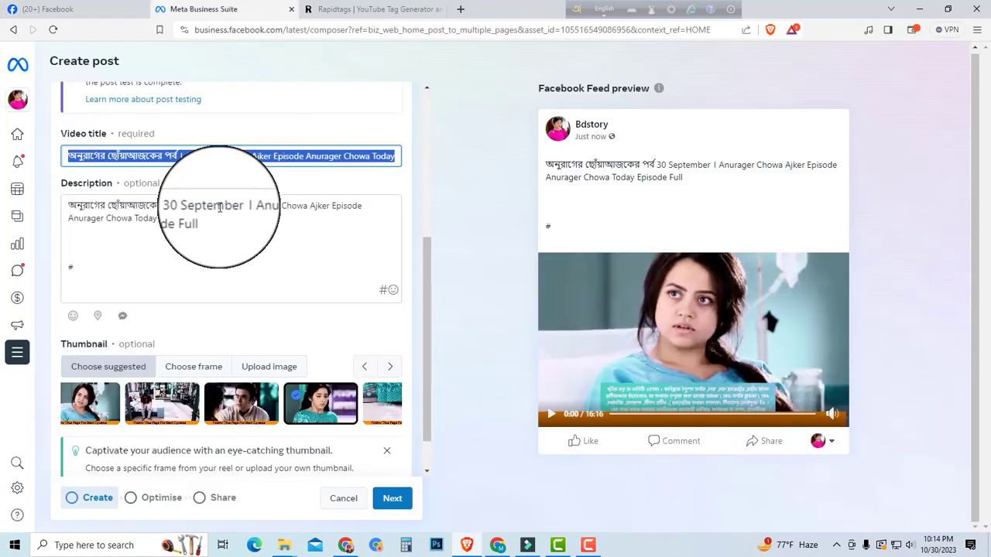
{"action": "left_click", "coordinate": [158, 245]}
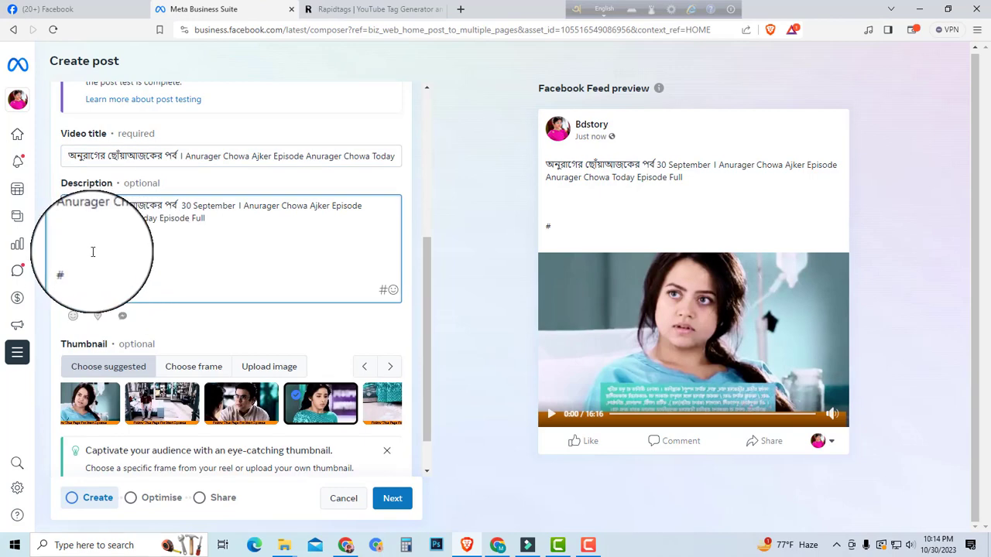
{"action": "key", "text": "ctrl+v"}
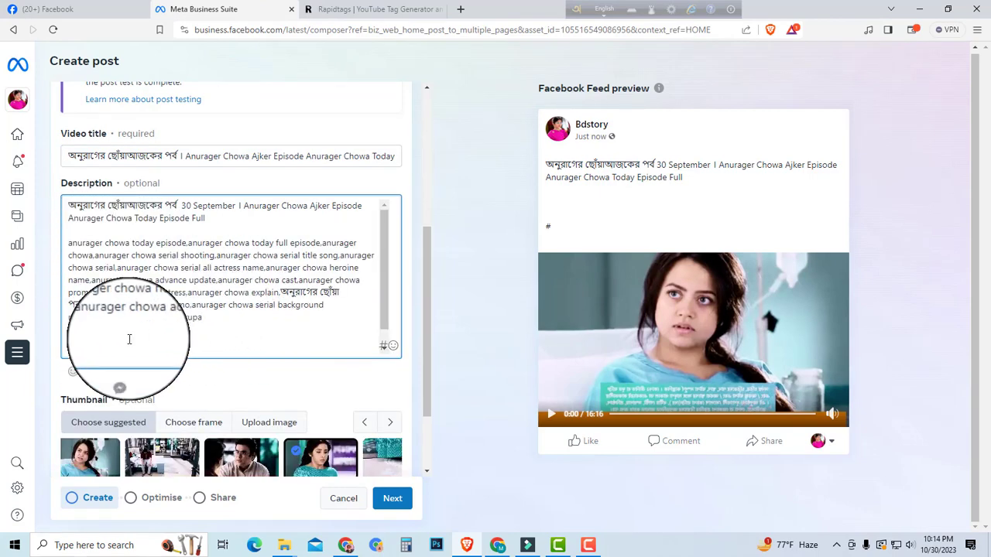
Step: Complete the hashtag at the end of the description as "#anuragerchowa"
{"action": "left_click_drag", "start_coordinate": [79, 342], "coordinate": [69, 341]}
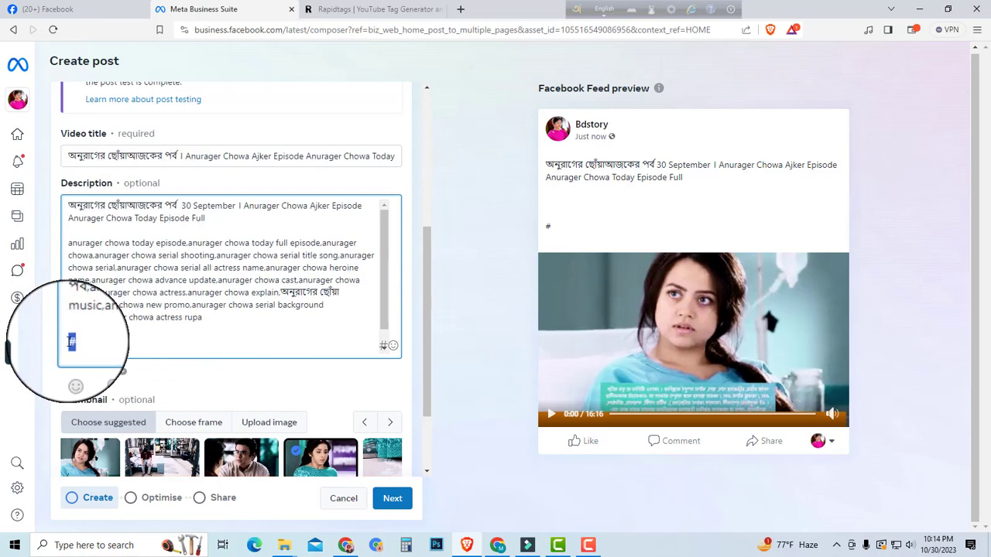
{"action": "left_click", "coordinate": [81, 342]}
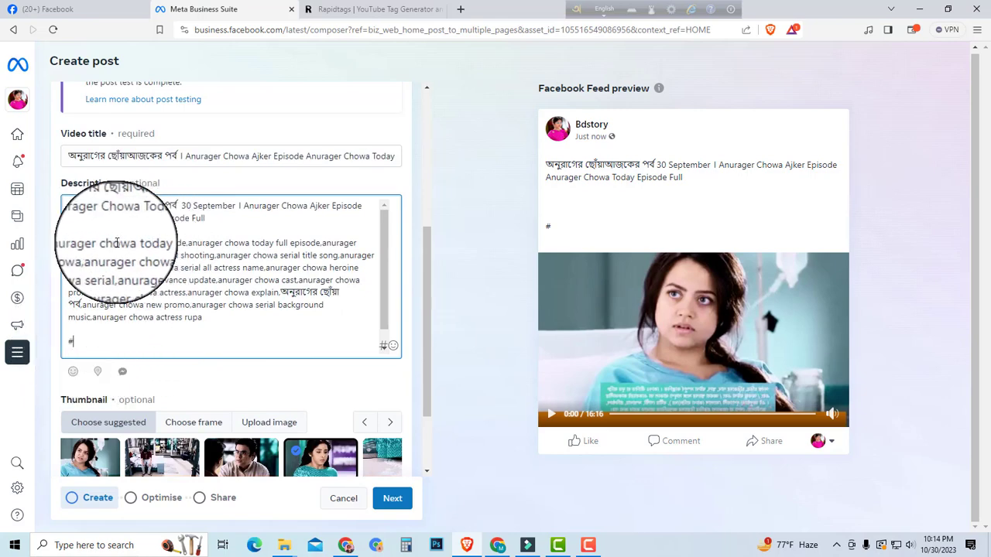
{"action": "type", "text": "anuragerchowa"}
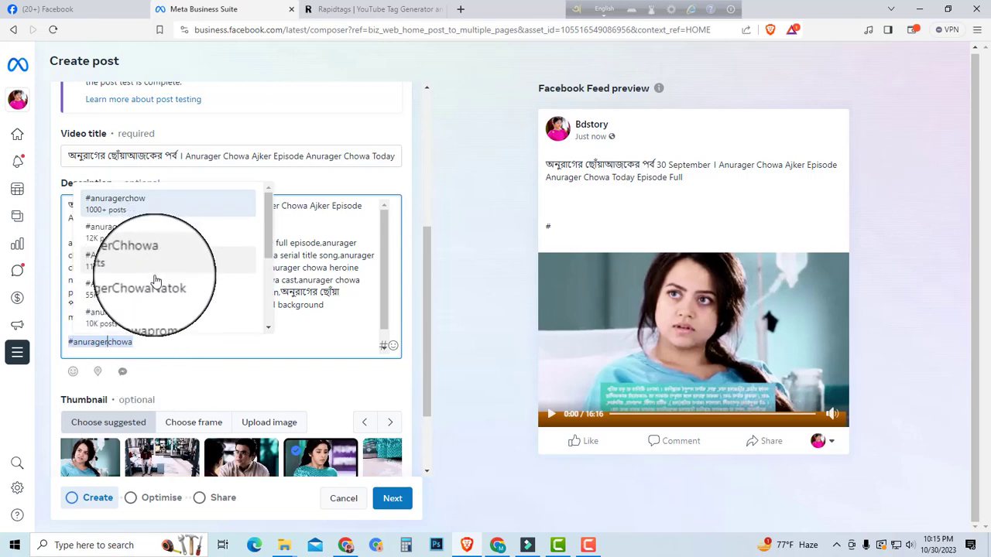
{"action": "left_click", "coordinate": [159, 345]}
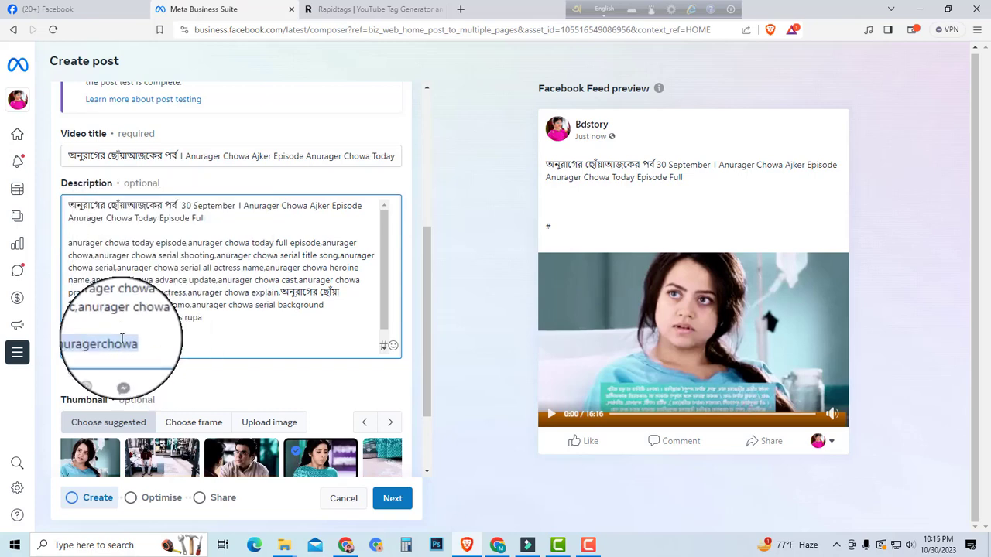
{"action": "scroll", "coordinate": [353, 240], "scroll_direction": "down", "scroll_amount": 1}
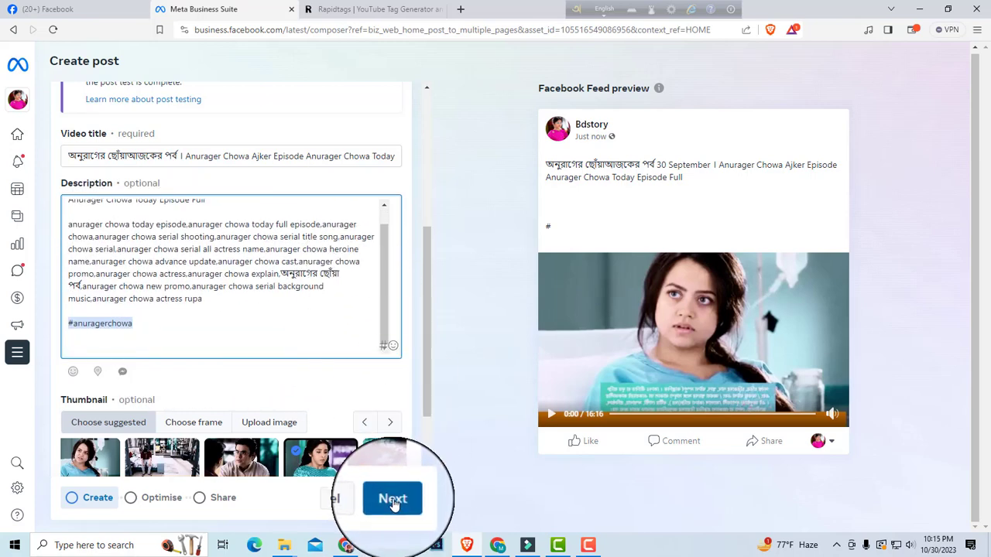
Step: Continue to the media optimisations, turn off Captions, and proceed to the sharing settings
{"action": "left_click", "coordinate": [393, 502]}
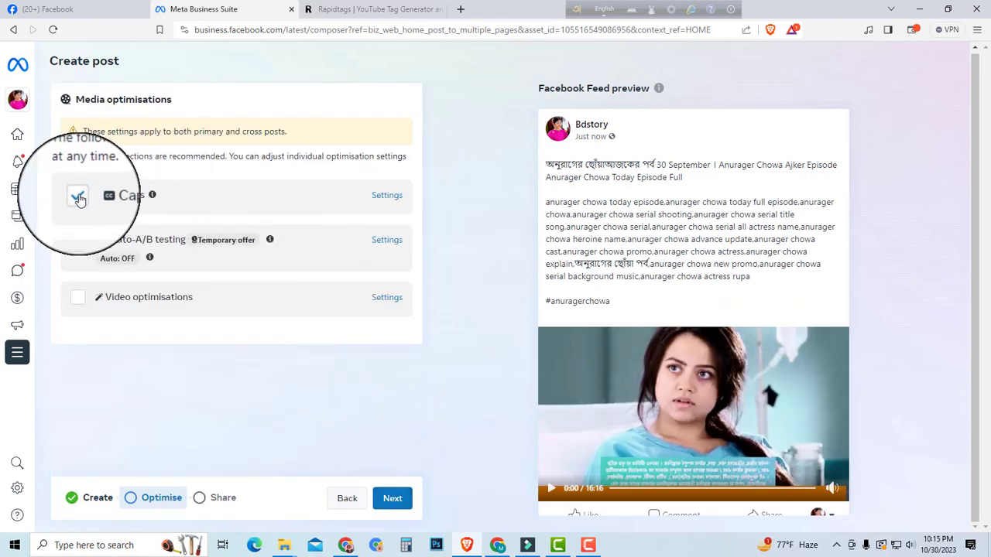
{"action": "left_click", "coordinate": [78, 197]}
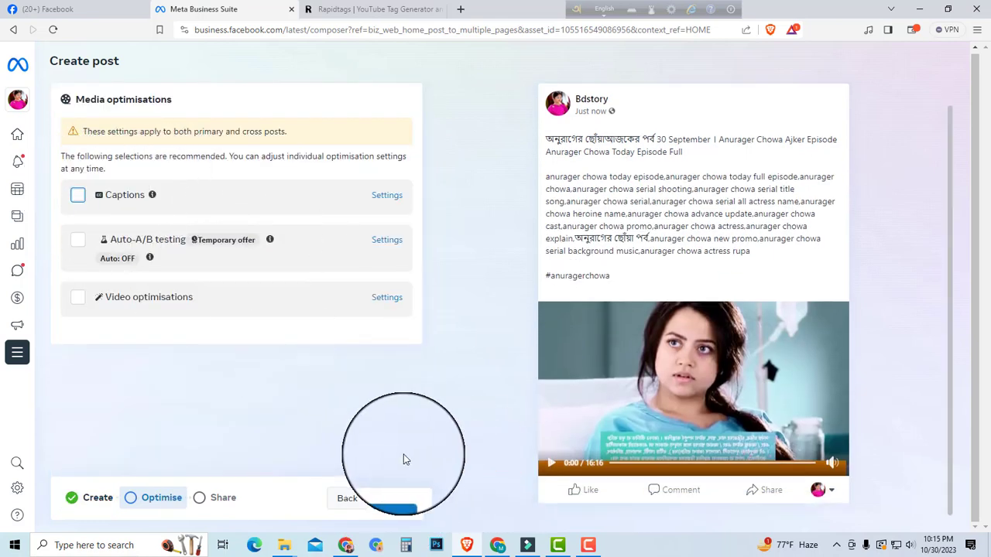
{"action": "left_click", "coordinate": [391, 499]}
Step: Set the post's visibility to Restricted audience in the sharing settings
{"action": "scroll", "coordinate": [343, 397], "scroll_direction": "down", "scroll_amount": 3}
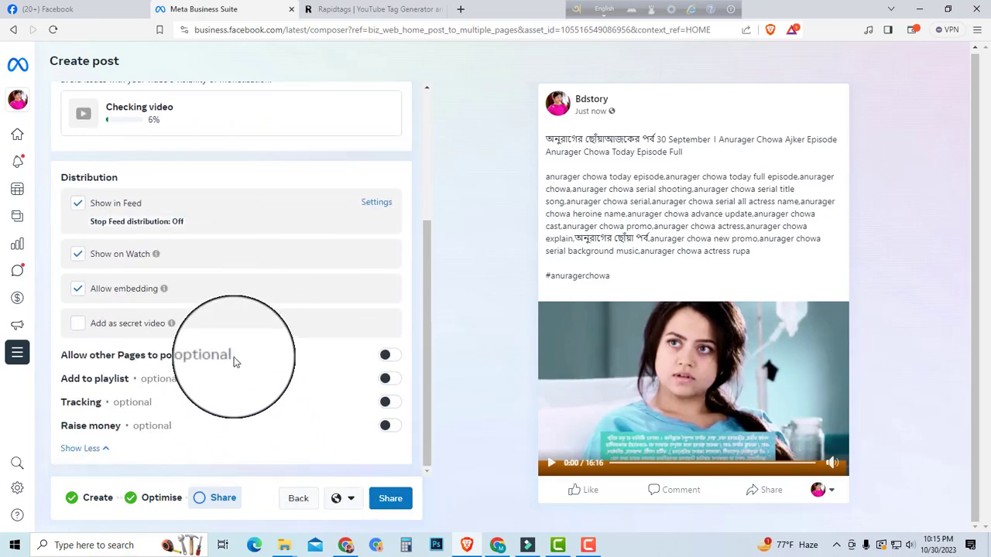
{"action": "left_click", "coordinate": [351, 502]}
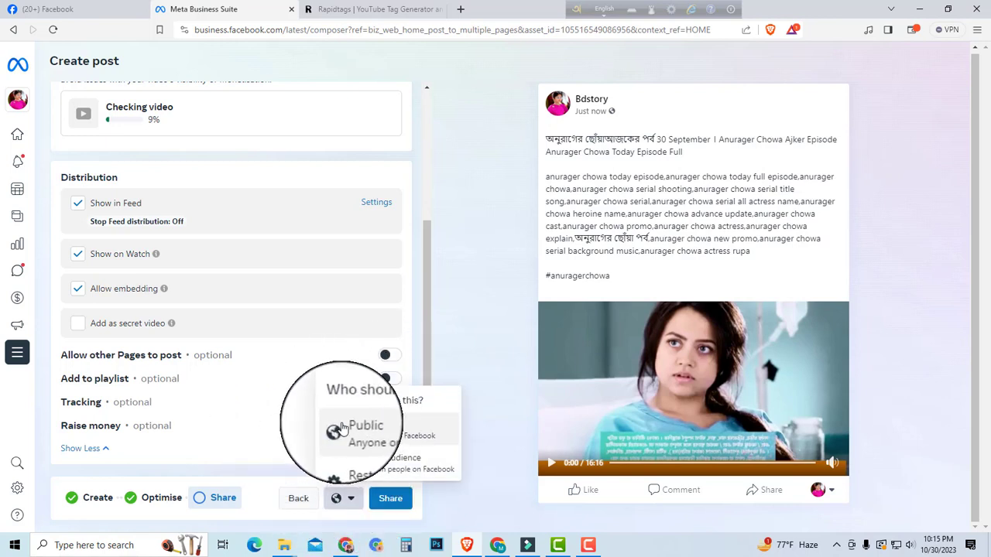
{"action": "left_click", "coordinate": [350, 502]}
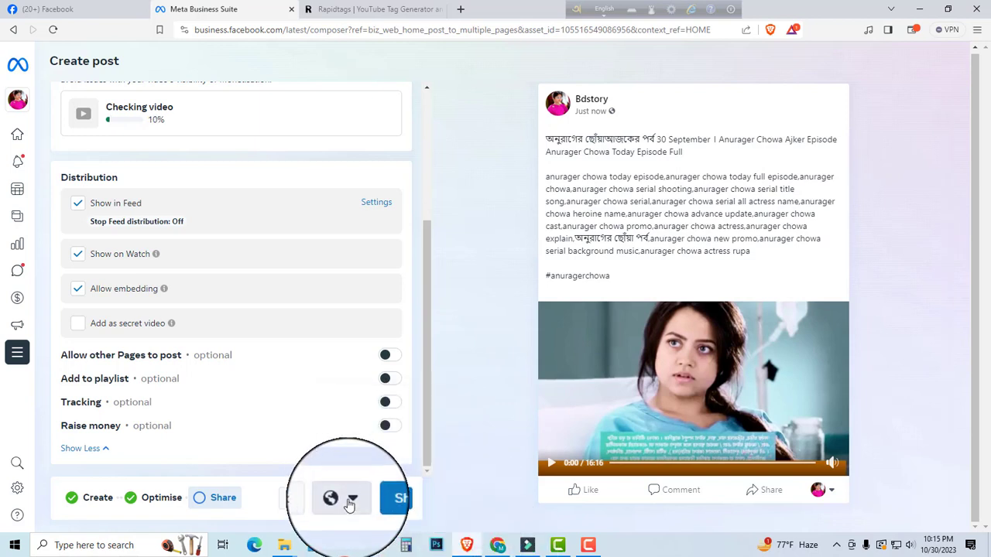
{"action": "left_click", "coordinate": [350, 502]}
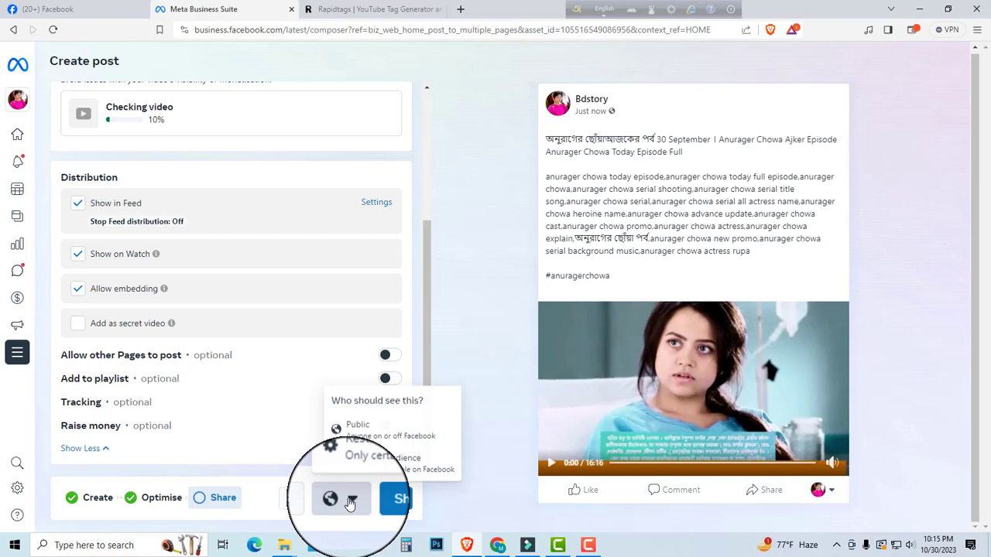
{"action": "left_click", "coordinate": [383, 462]}
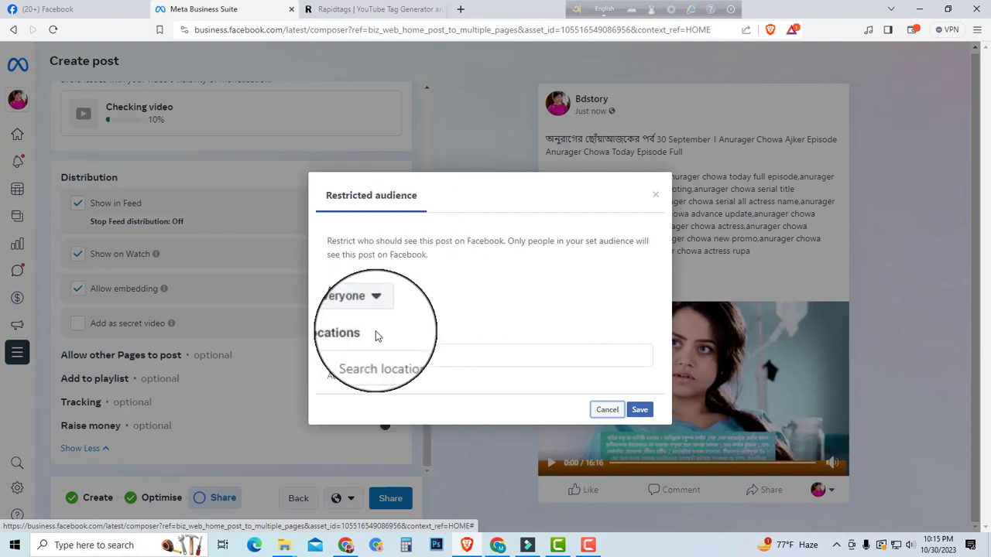
Step: Add "Bangladesh, Westbengal" in bulk with location type Counties or regions, include all matched locations, and save the restricted audience
{"action": "left_click", "coordinate": [385, 379]}
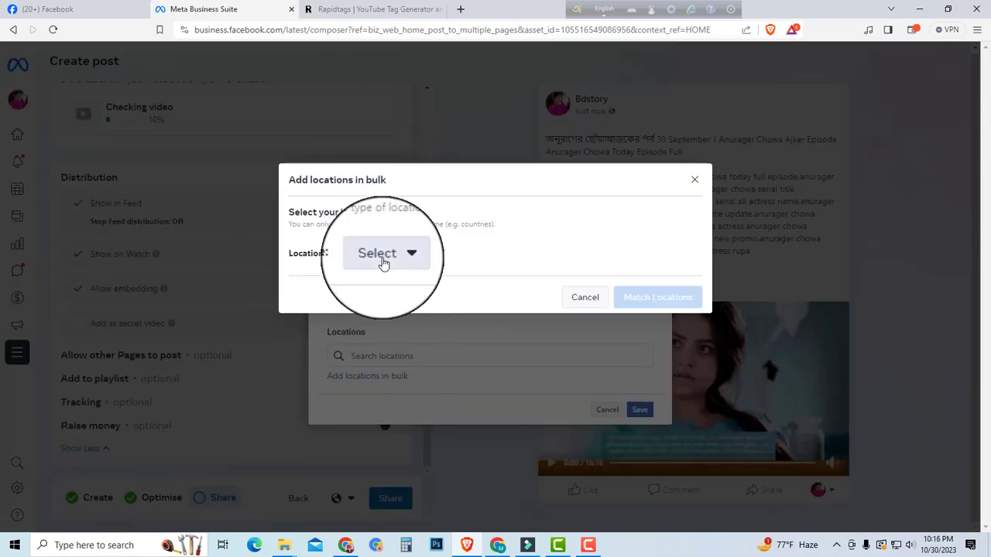
{"action": "left_click", "coordinate": [379, 261]}
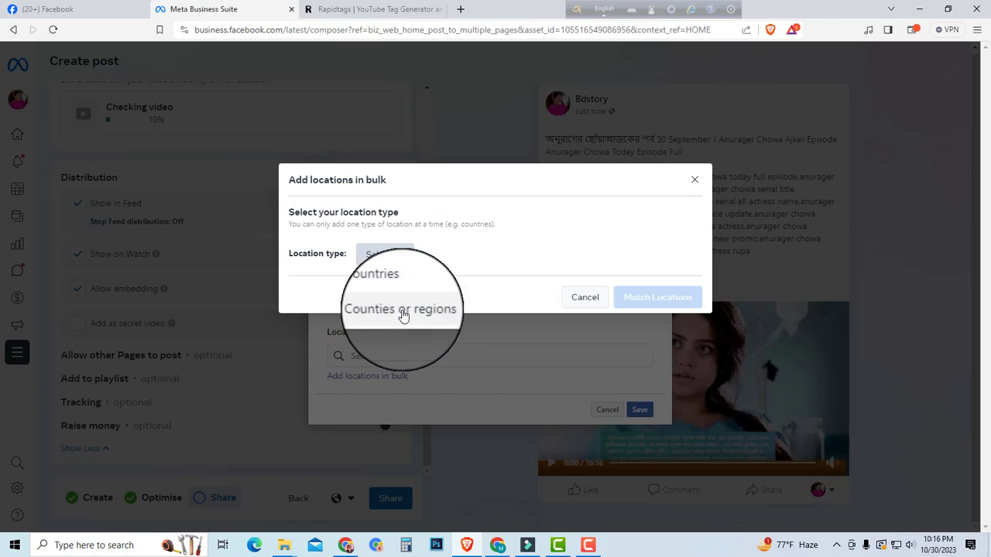
{"action": "left_click", "coordinate": [401, 312]}
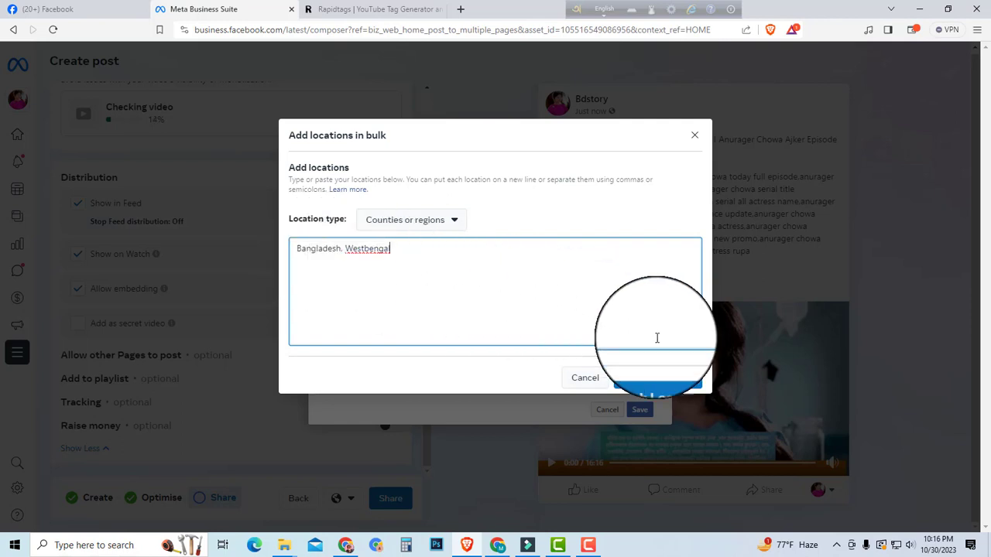
{"action": "left_click", "coordinate": [658, 377]}
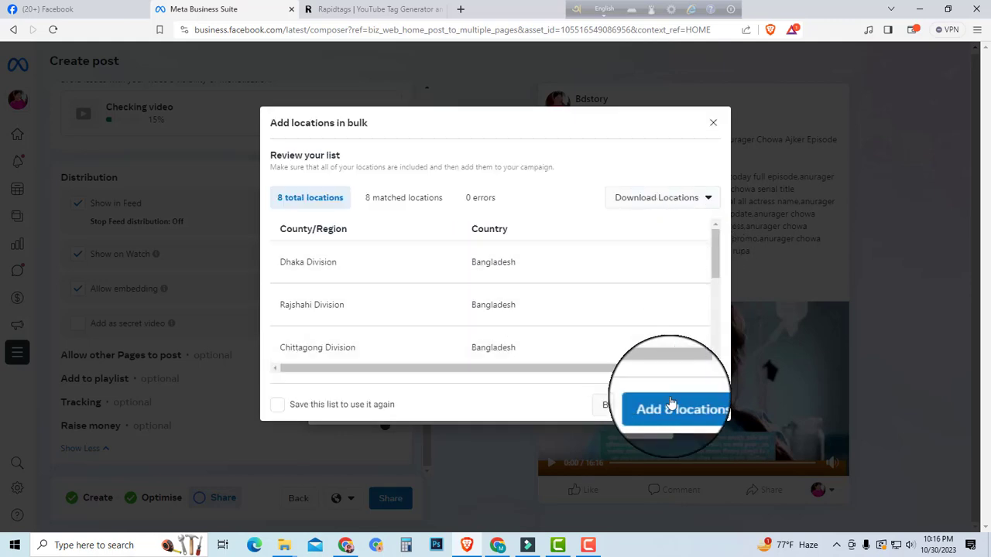
{"action": "left_click", "coordinate": [680, 406]}
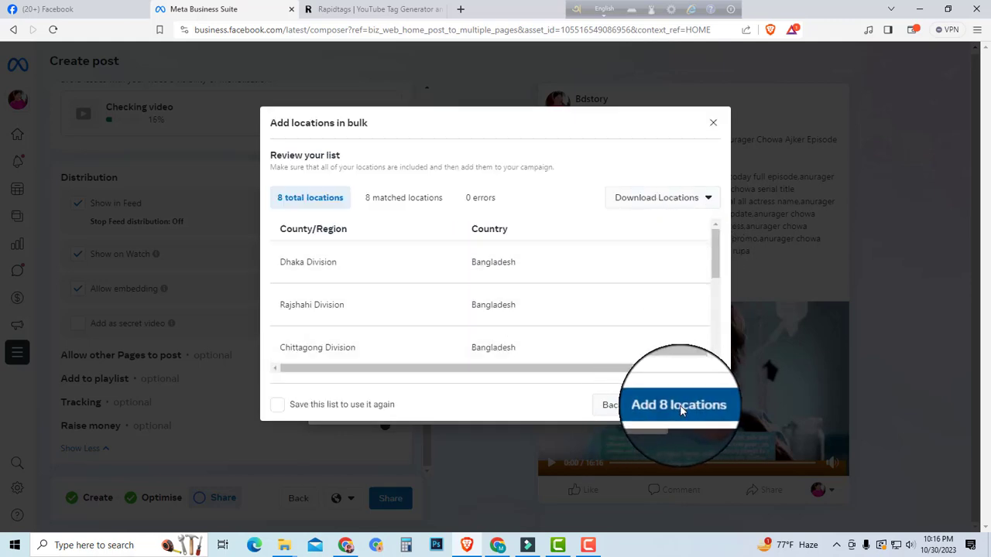
{"action": "scroll", "coordinate": [377, 310], "scroll_direction": "down", "scroll_amount": 5}
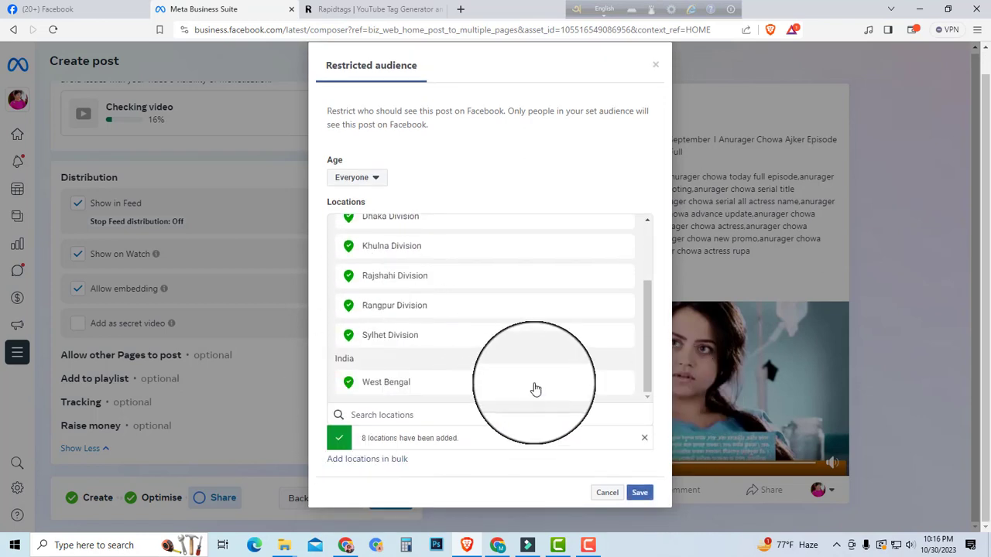
{"action": "left_click", "coordinate": [644, 495]}
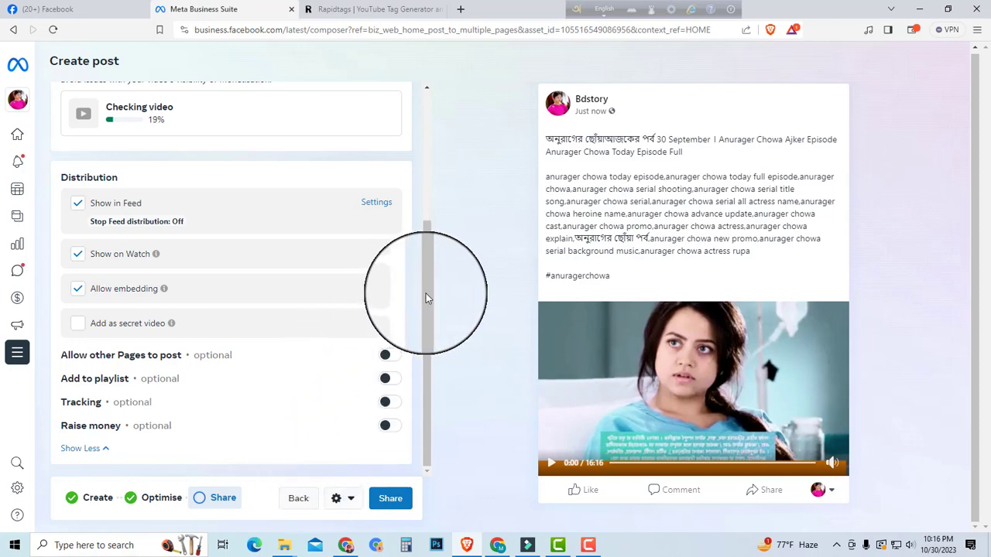
Step: Share the video post and confirm publishing before the copyright check is complete
{"action": "left_click_drag", "start_coordinate": [425, 298], "coordinate": [419, 379]}
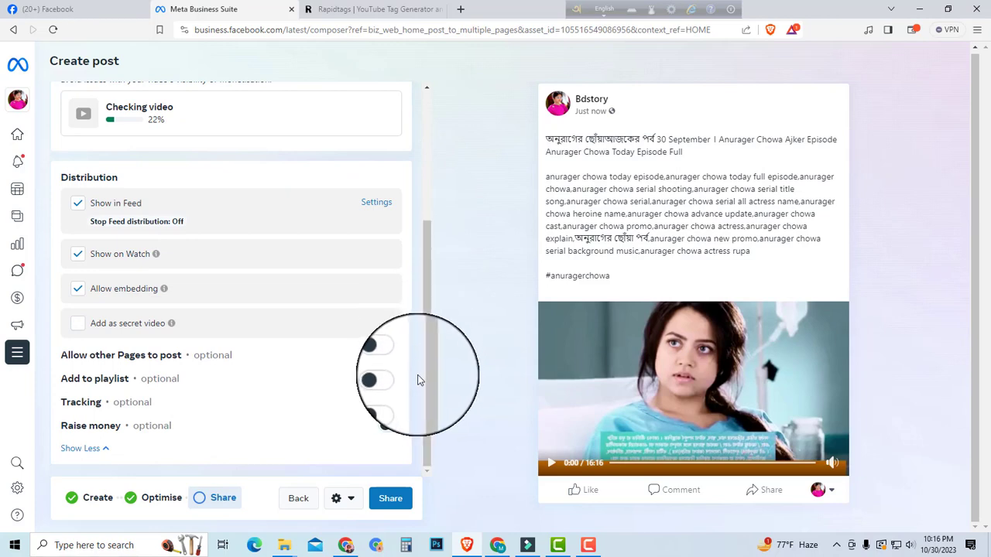
{"action": "left_click_drag", "start_coordinate": [426, 344], "coordinate": [420, 377]}
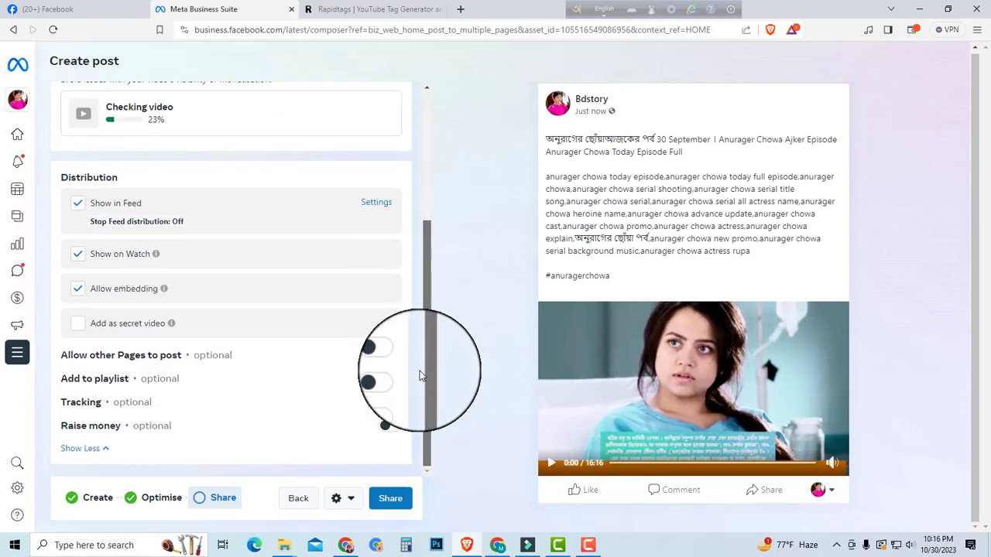
{"action": "left_click", "coordinate": [390, 498]}
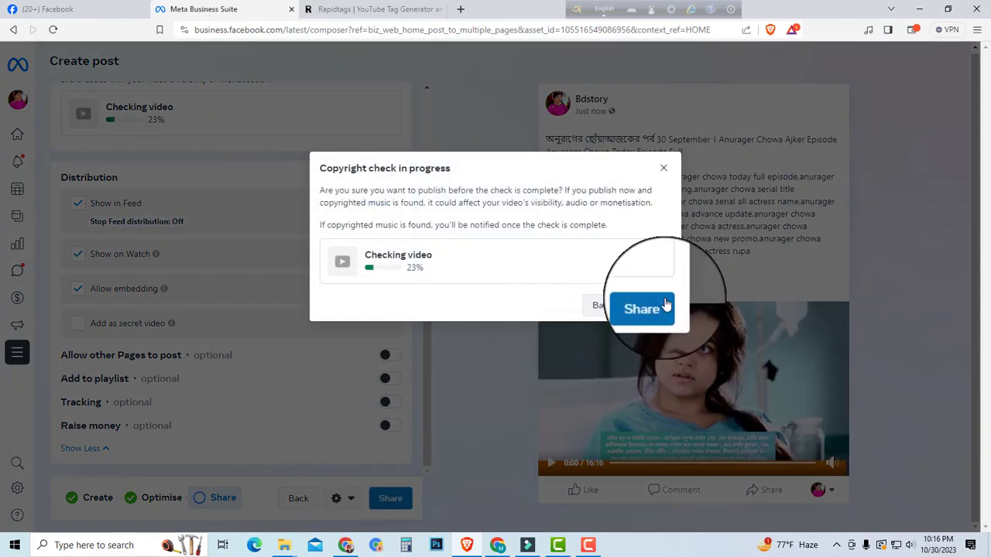
{"action": "left_click", "coordinate": [654, 307]}
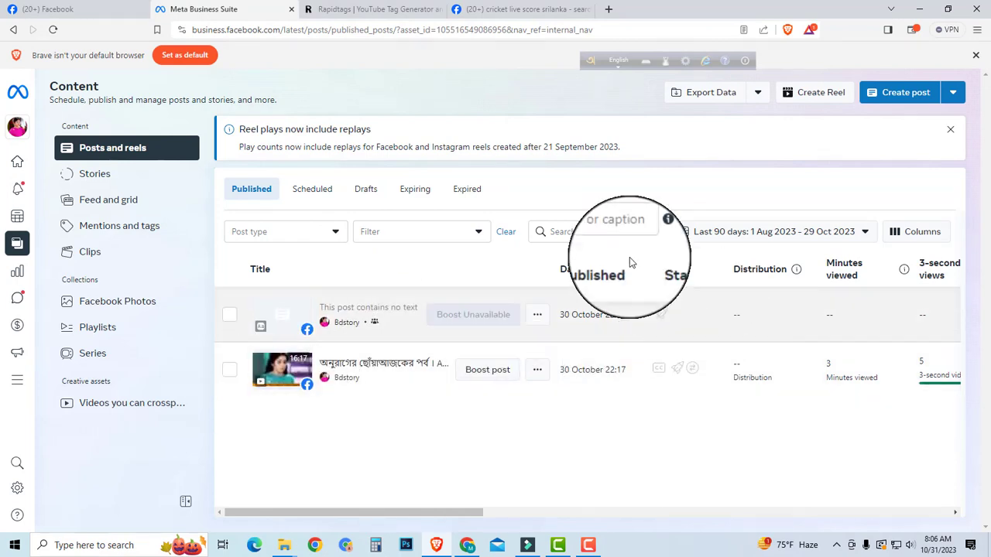
Step: Go to the Bdstory home page and open its list of published posts and reels
{"action": "left_click_drag", "start_coordinate": [340, 515], "coordinate": [283, 524]}
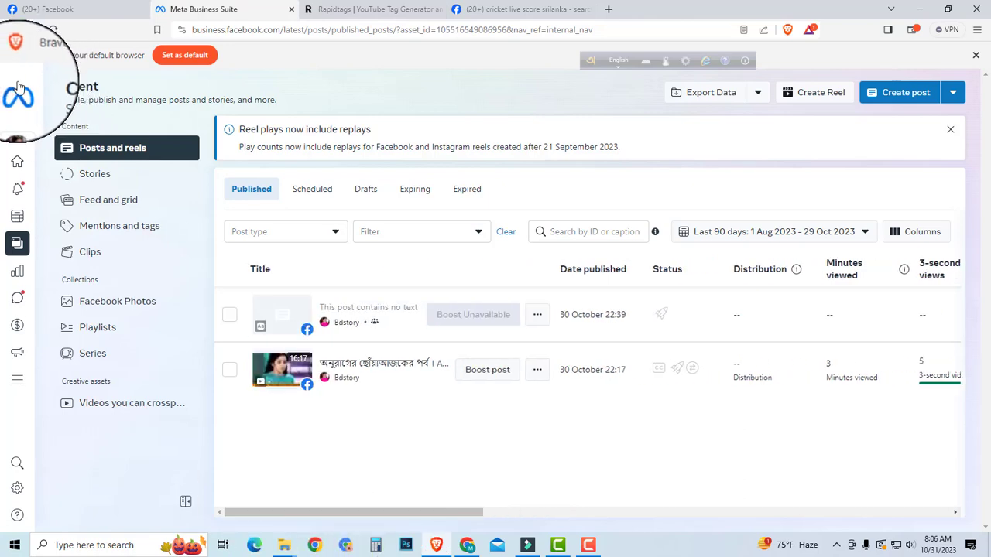
{"action": "mouse_move", "coordinate": [16, 108]}
{"action": "left_click", "coordinate": [14, 170]}
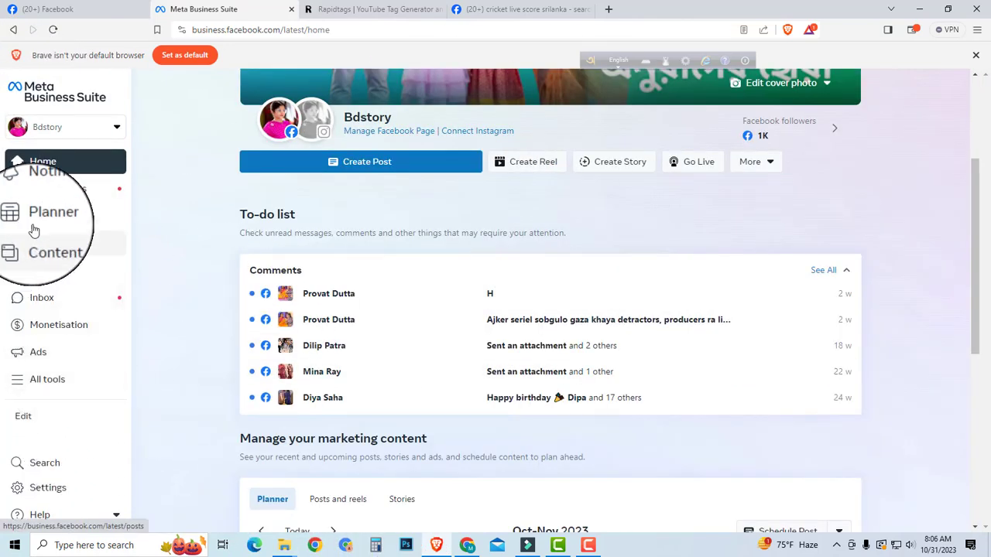
{"action": "left_click", "coordinate": [48, 248]}
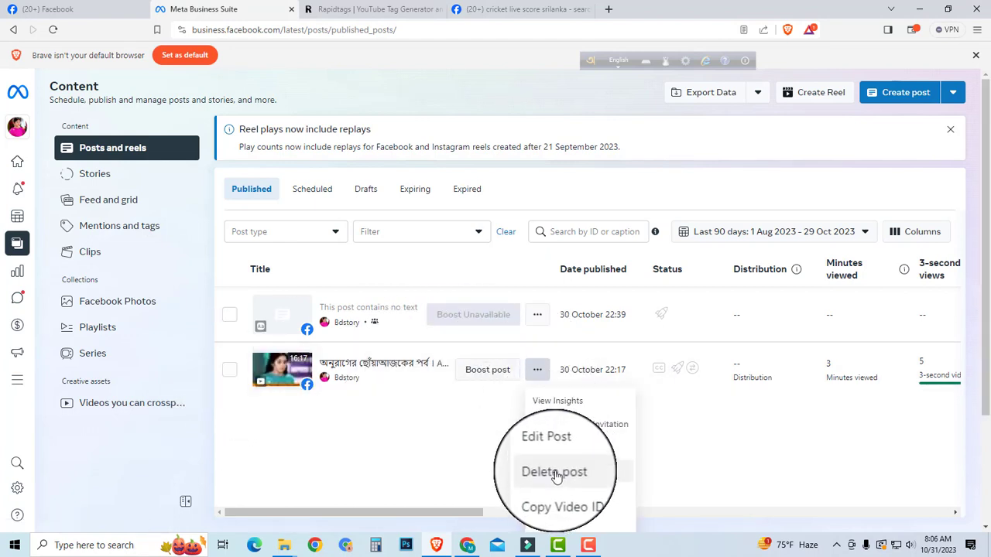
Step: Permanently delete the published video post dated 30 October 22:17
{"action": "left_click", "coordinate": [555, 472]}
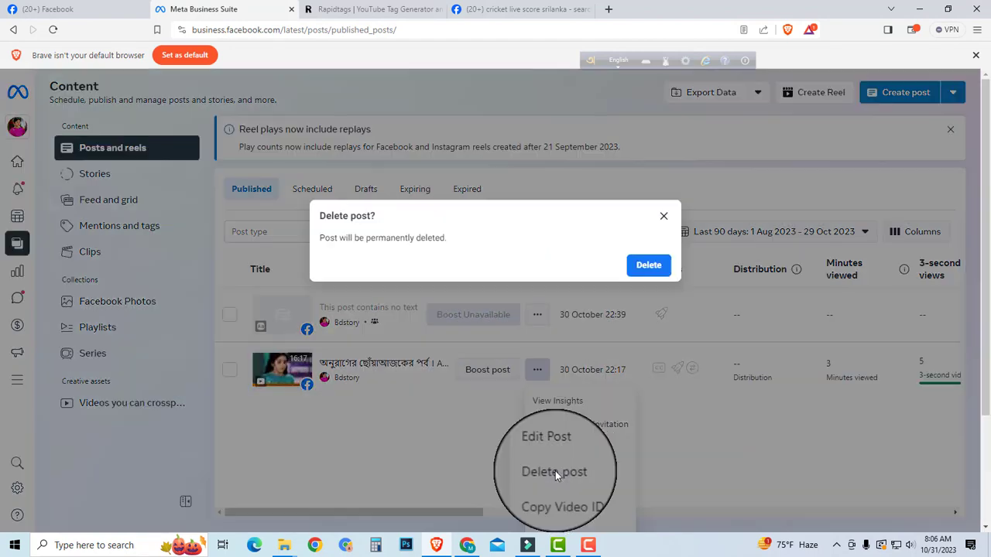
{"action": "left_click", "coordinate": [650, 266]}
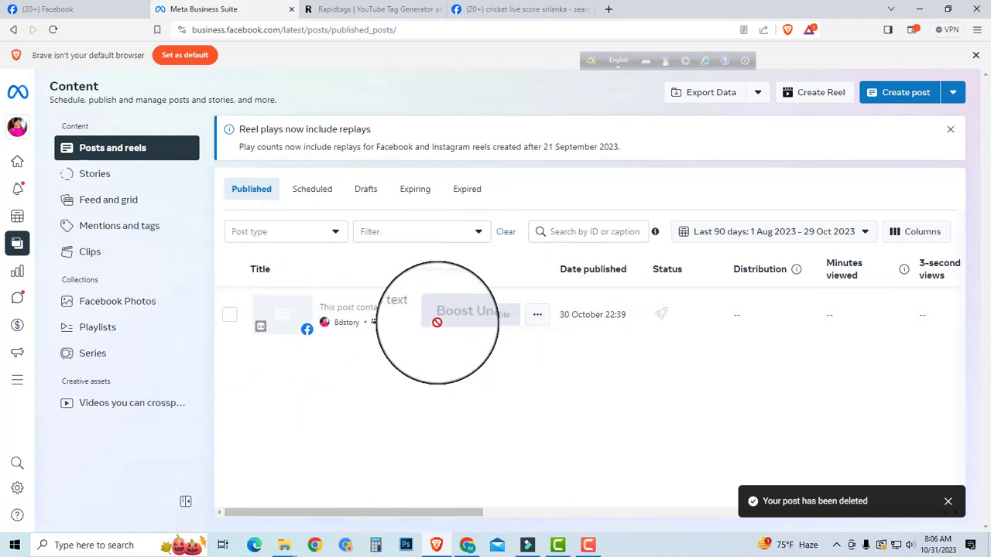
{"action": "mouse_move", "coordinate": [418, 317]}
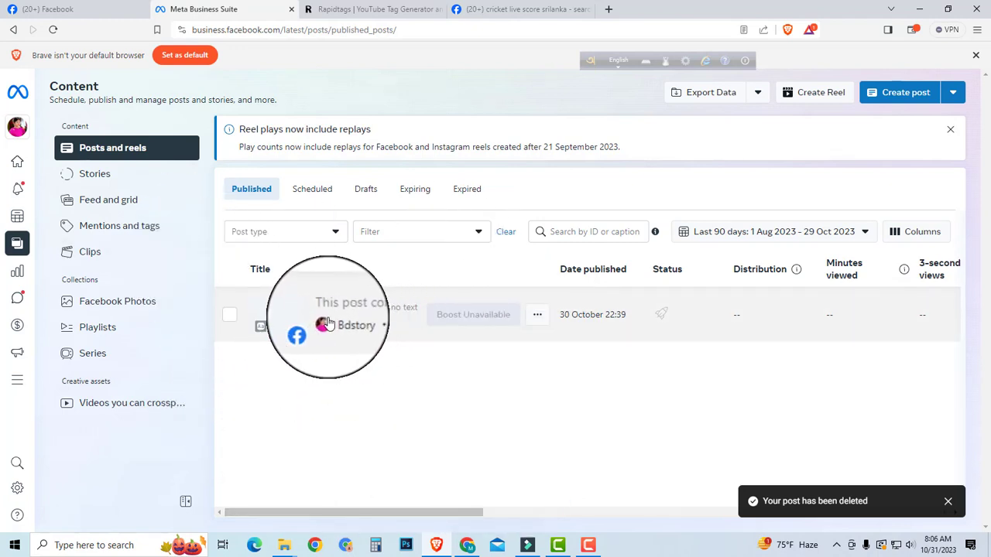